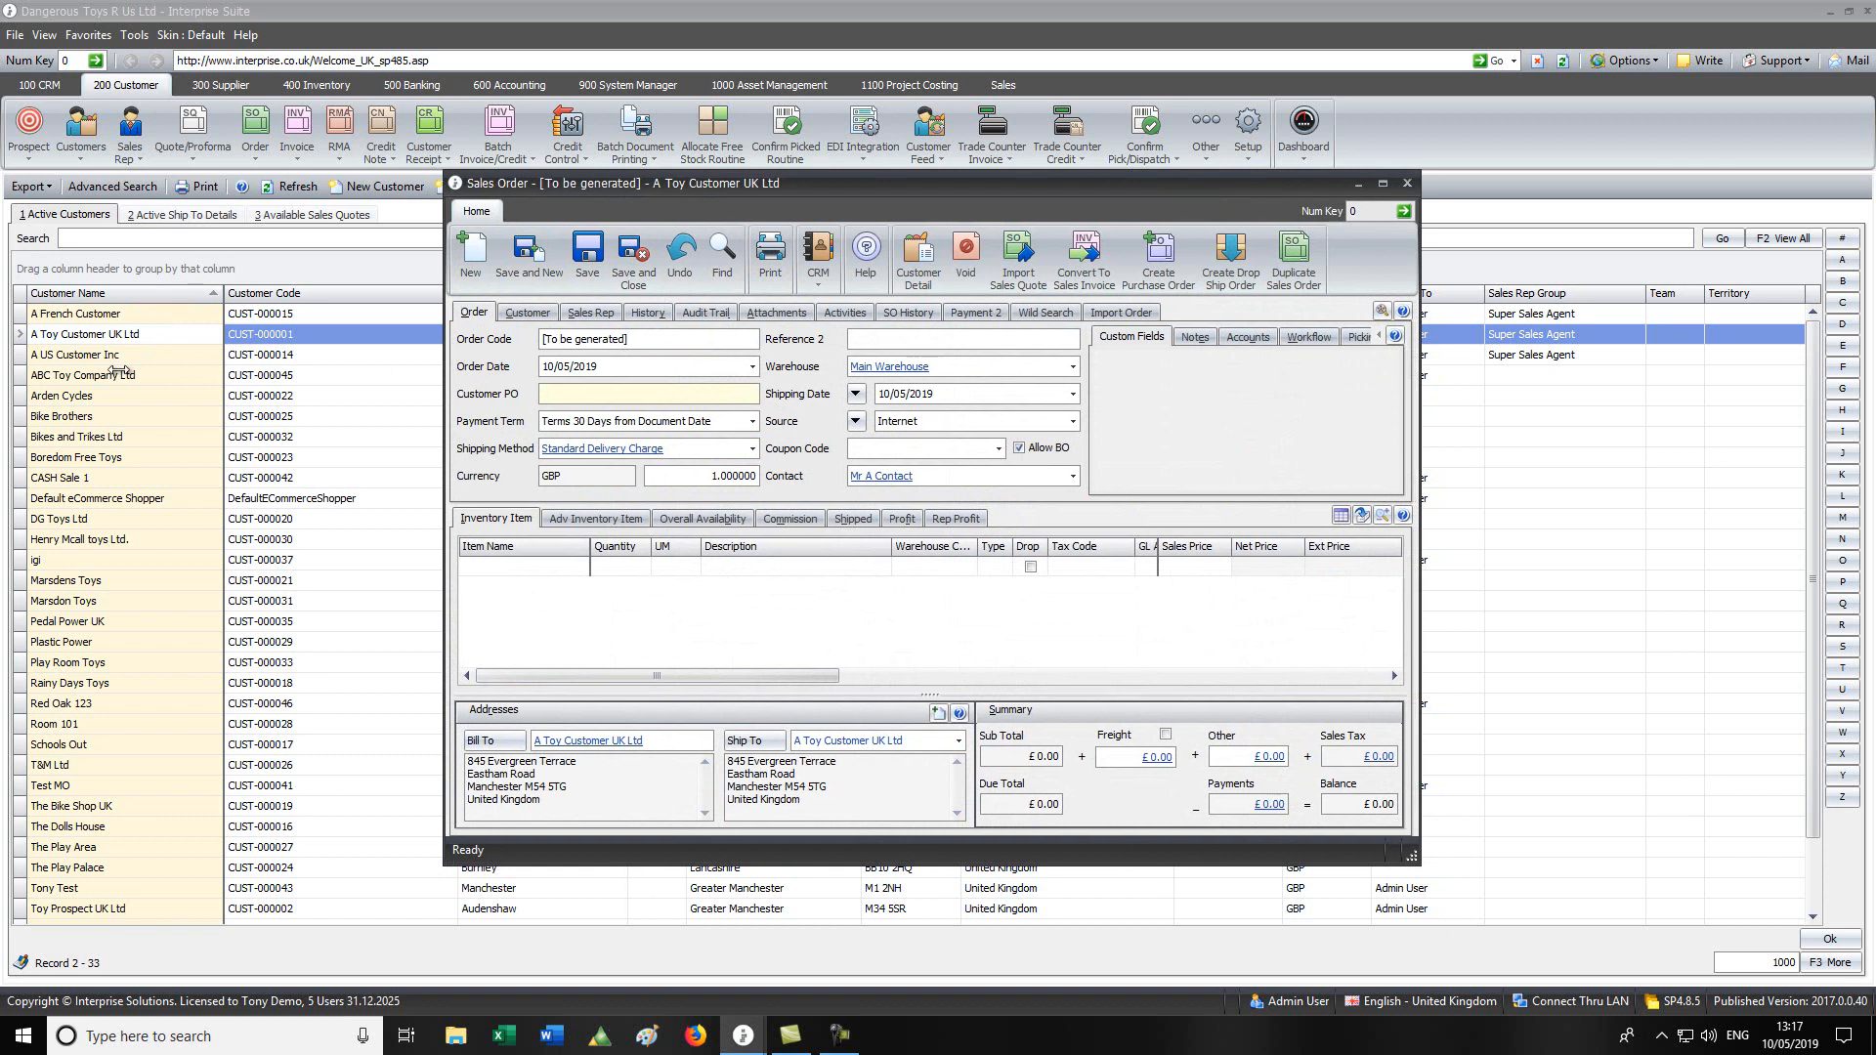
Step: Add 15" Wheels, 17" Wheels, 19" SVGA Colour Monitor, 1GB RAM and 20" SVGA Colour Monitor to the sales order and enlarge its window
{"action": "left_click", "coordinate": [245, 566]}
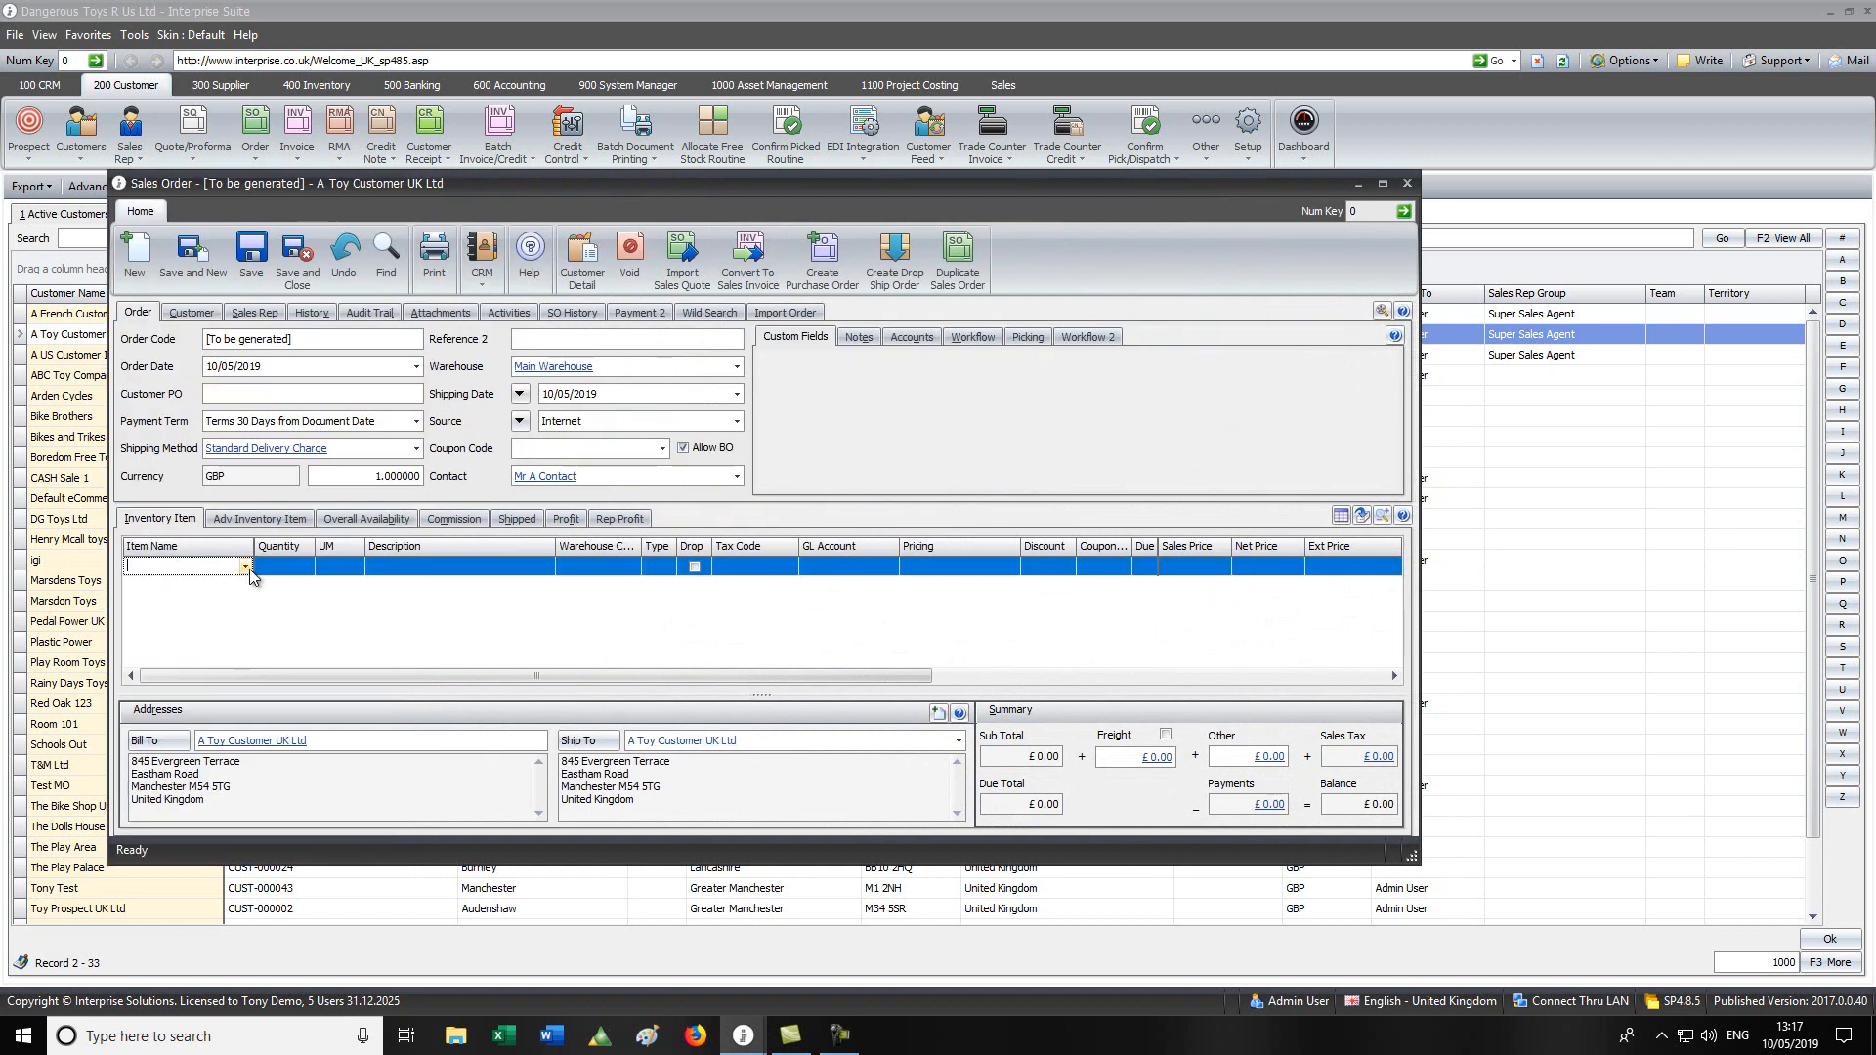
{"action": "left_click", "coordinate": [245, 566]}
{"action": "left_click", "coordinate": [163, 662]}
{"action": "left_click", "coordinate": [163, 682]}
{"action": "left_click", "coordinate": [163, 703]}
{"action": "left_click", "coordinate": [163, 723]}
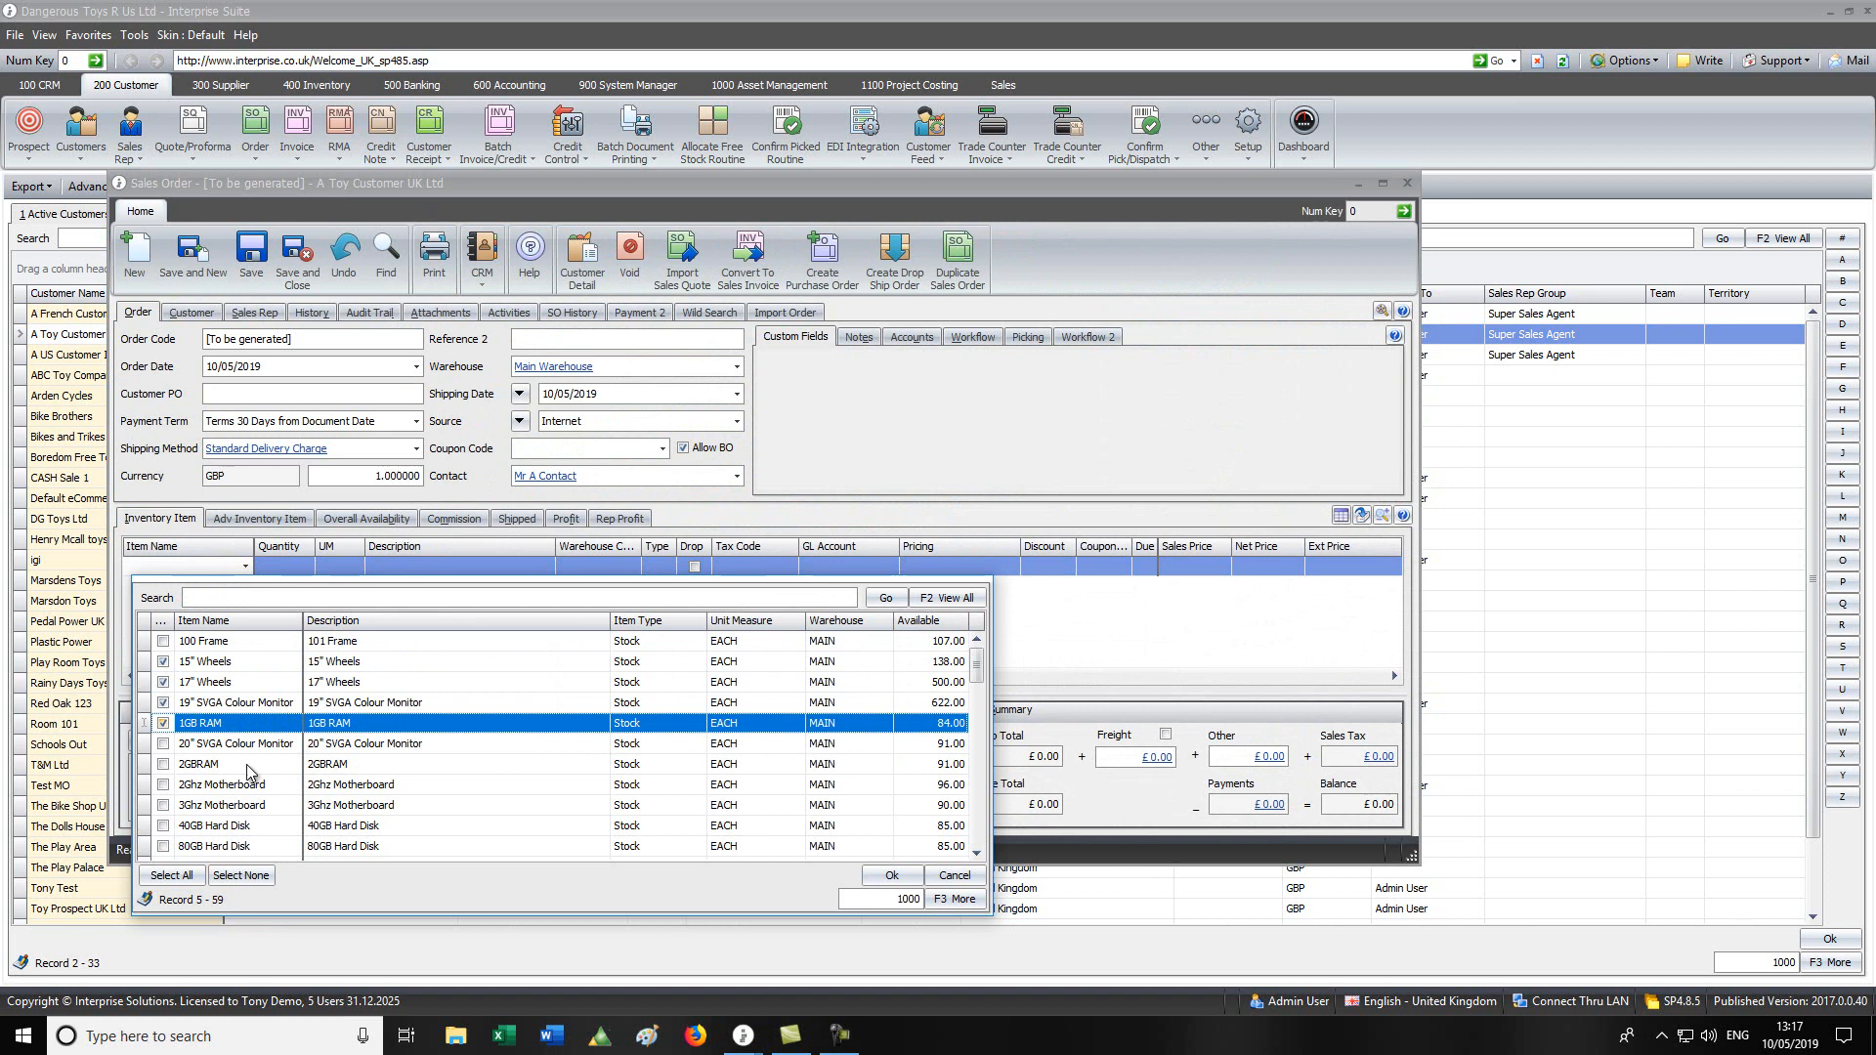
{"action": "left_click", "coordinate": [163, 743]}
{"action": "left_click", "coordinate": [893, 876]}
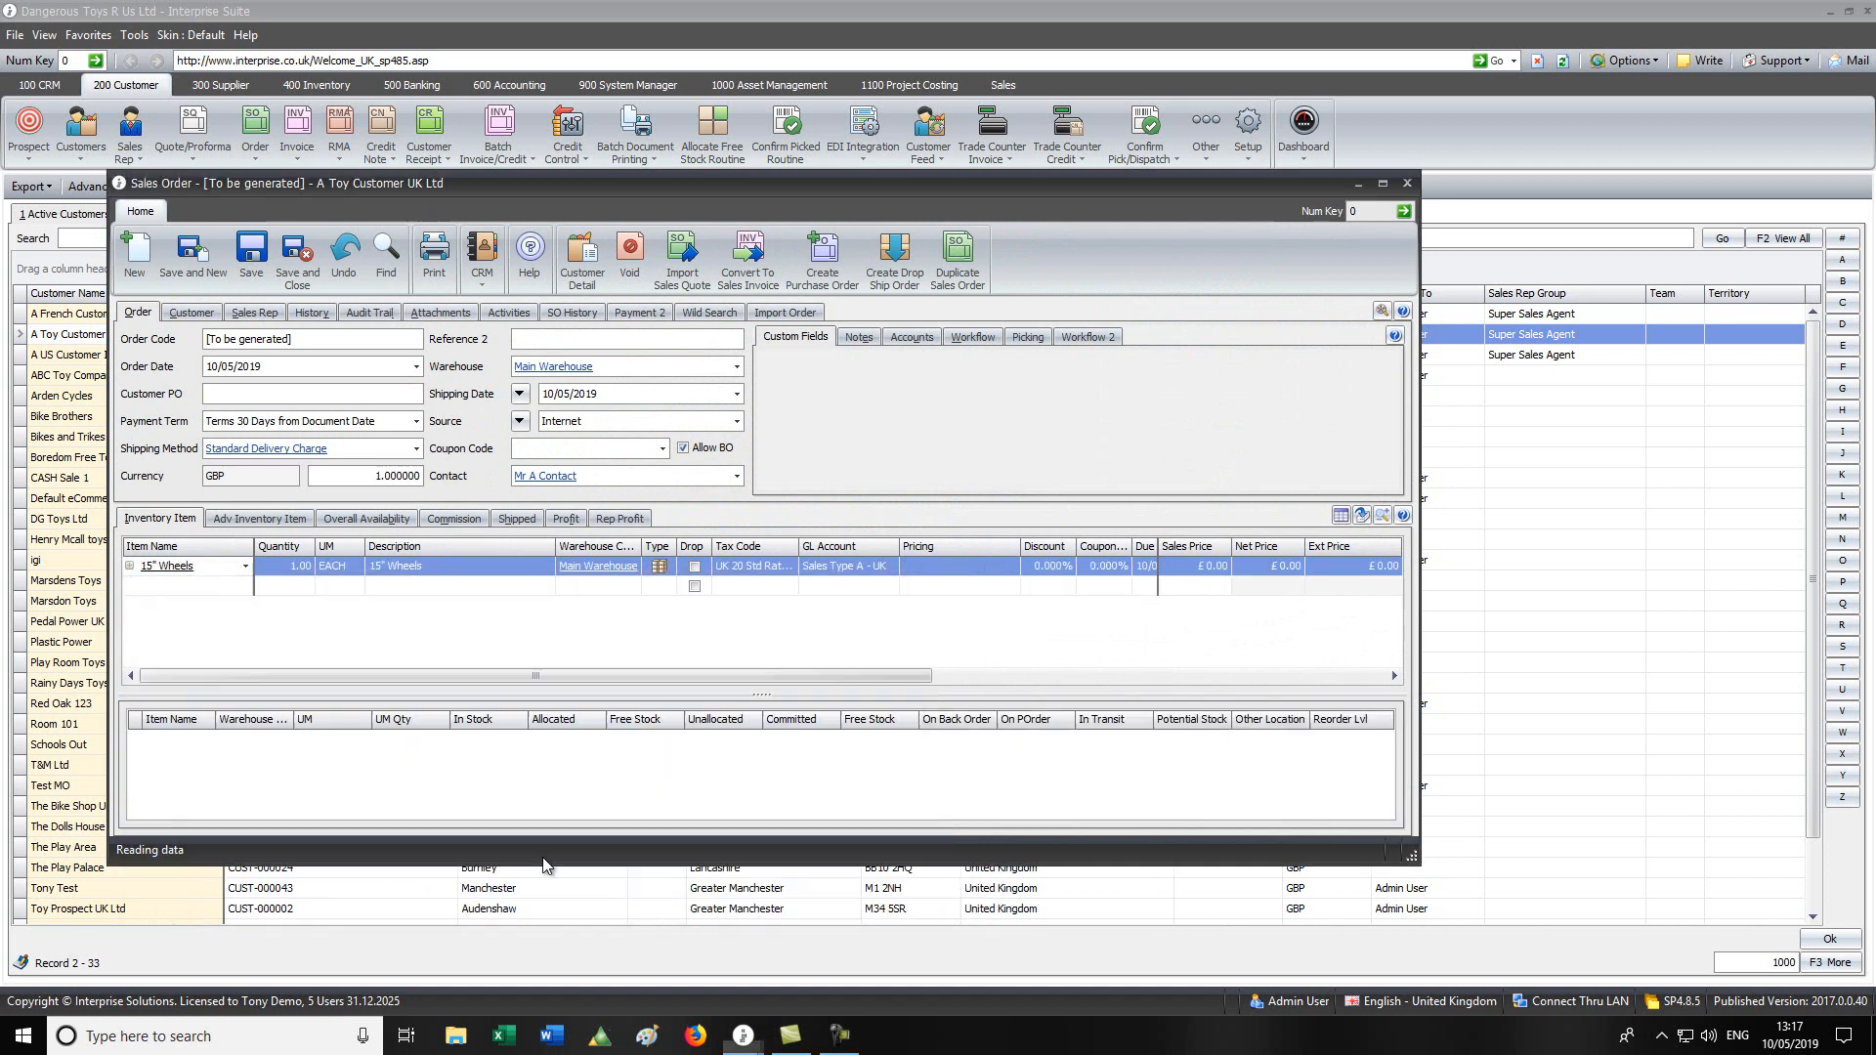
{"action": "left_click_drag", "start_coordinate": [693, 861], "coordinate": [695, 953]}
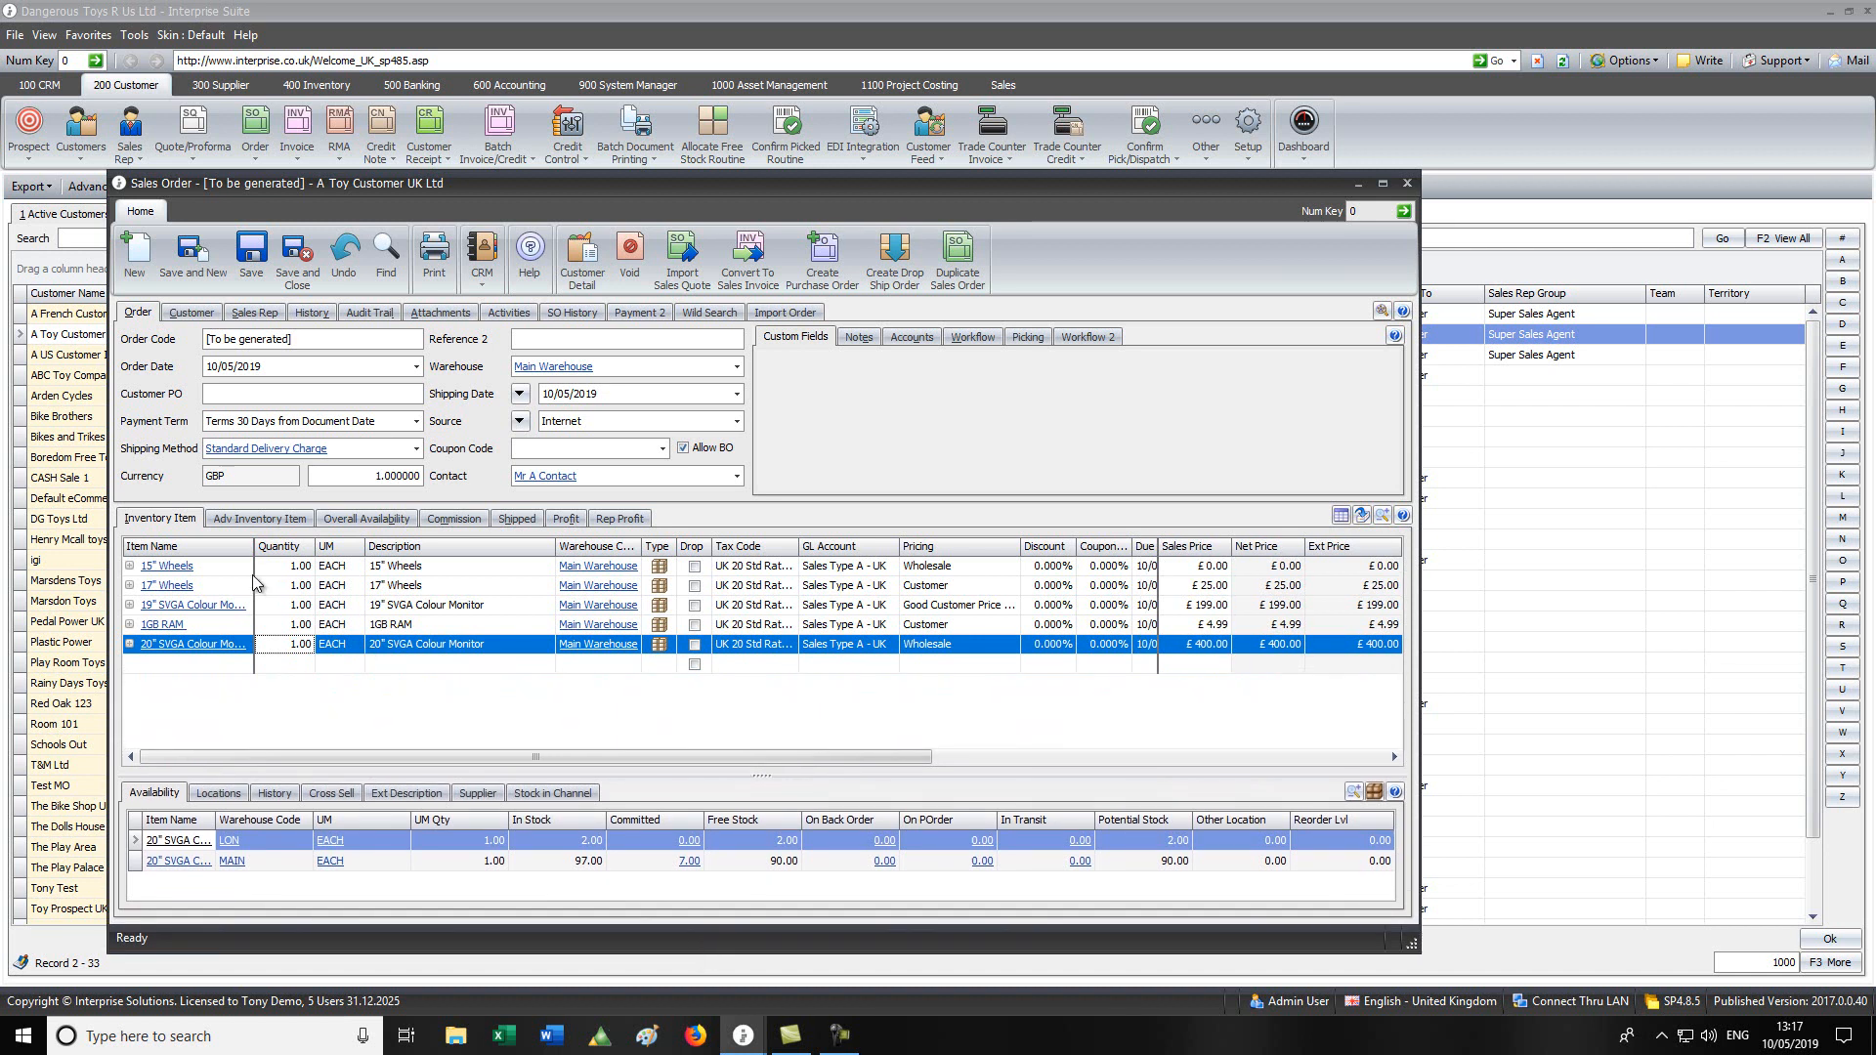
Step: In the advanced inventory item view, set the 17" Wheels quantity to 2 and allocate 1
{"action": "left_click", "coordinate": [253, 519]}
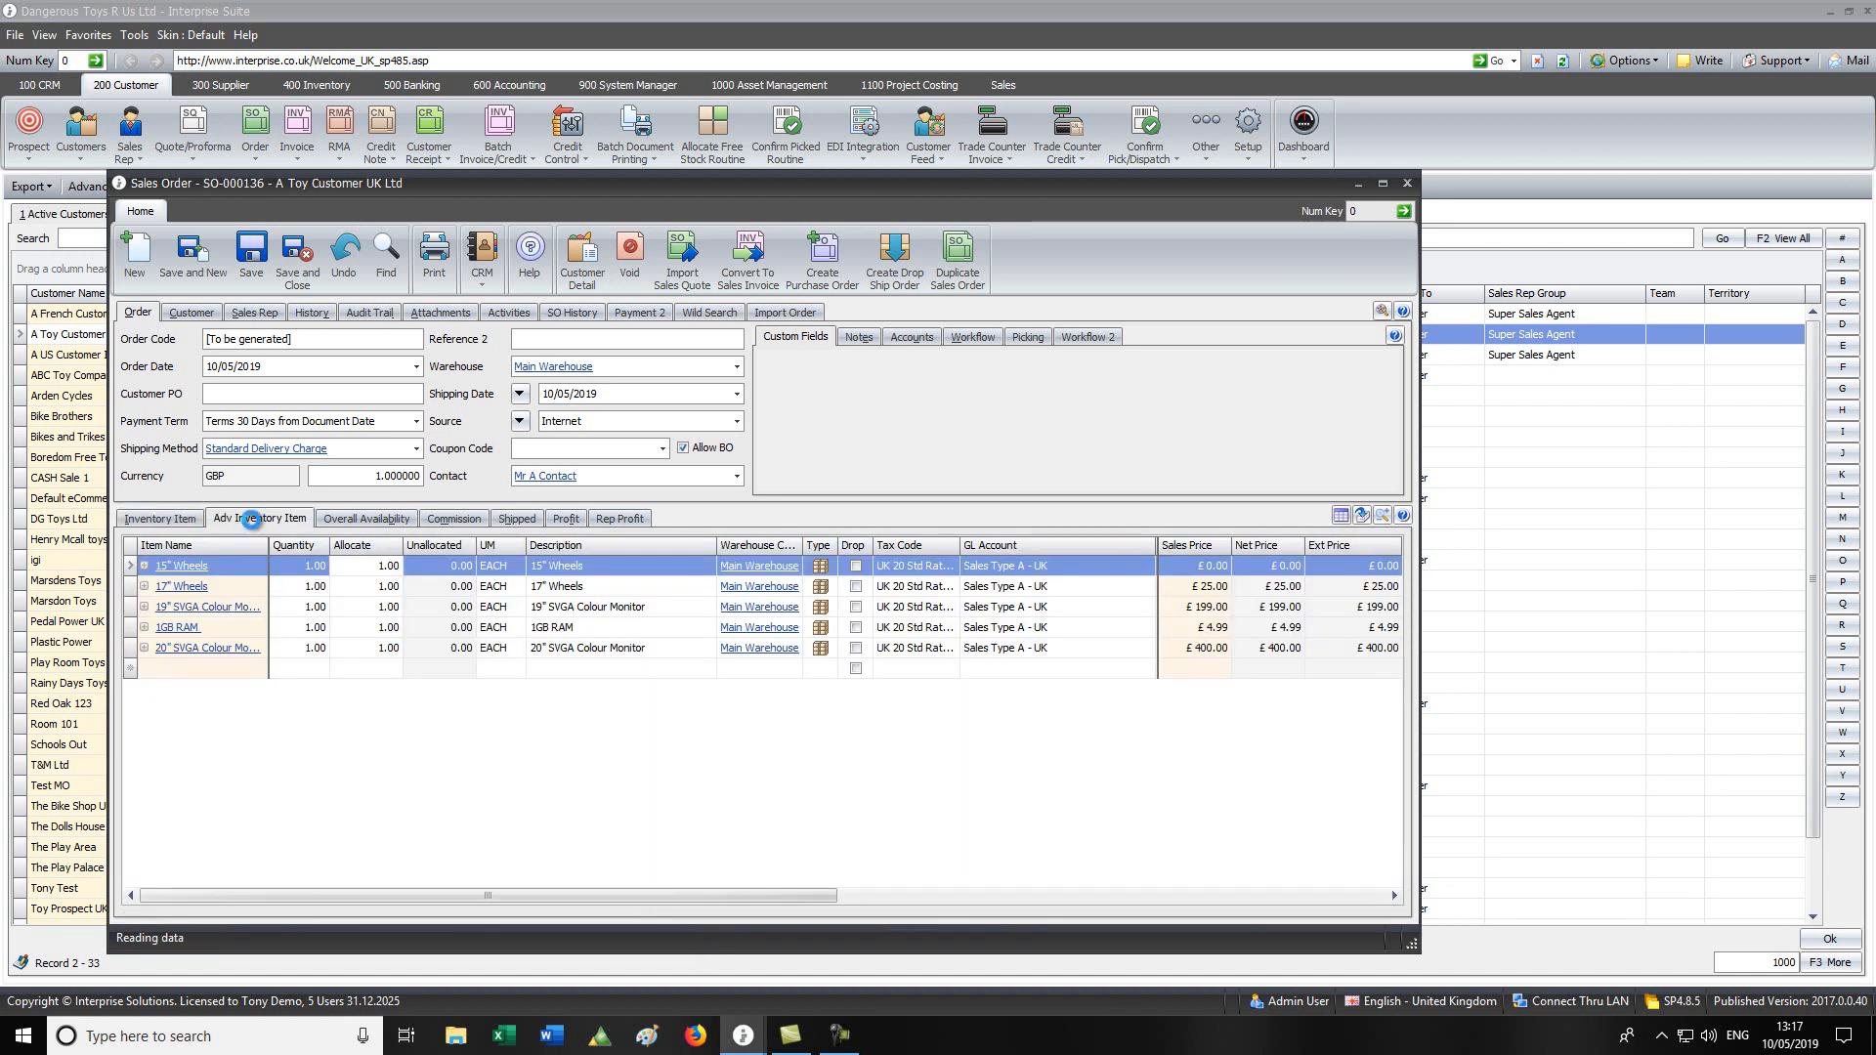
{"action": "left_click", "coordinate": [303, 588]}
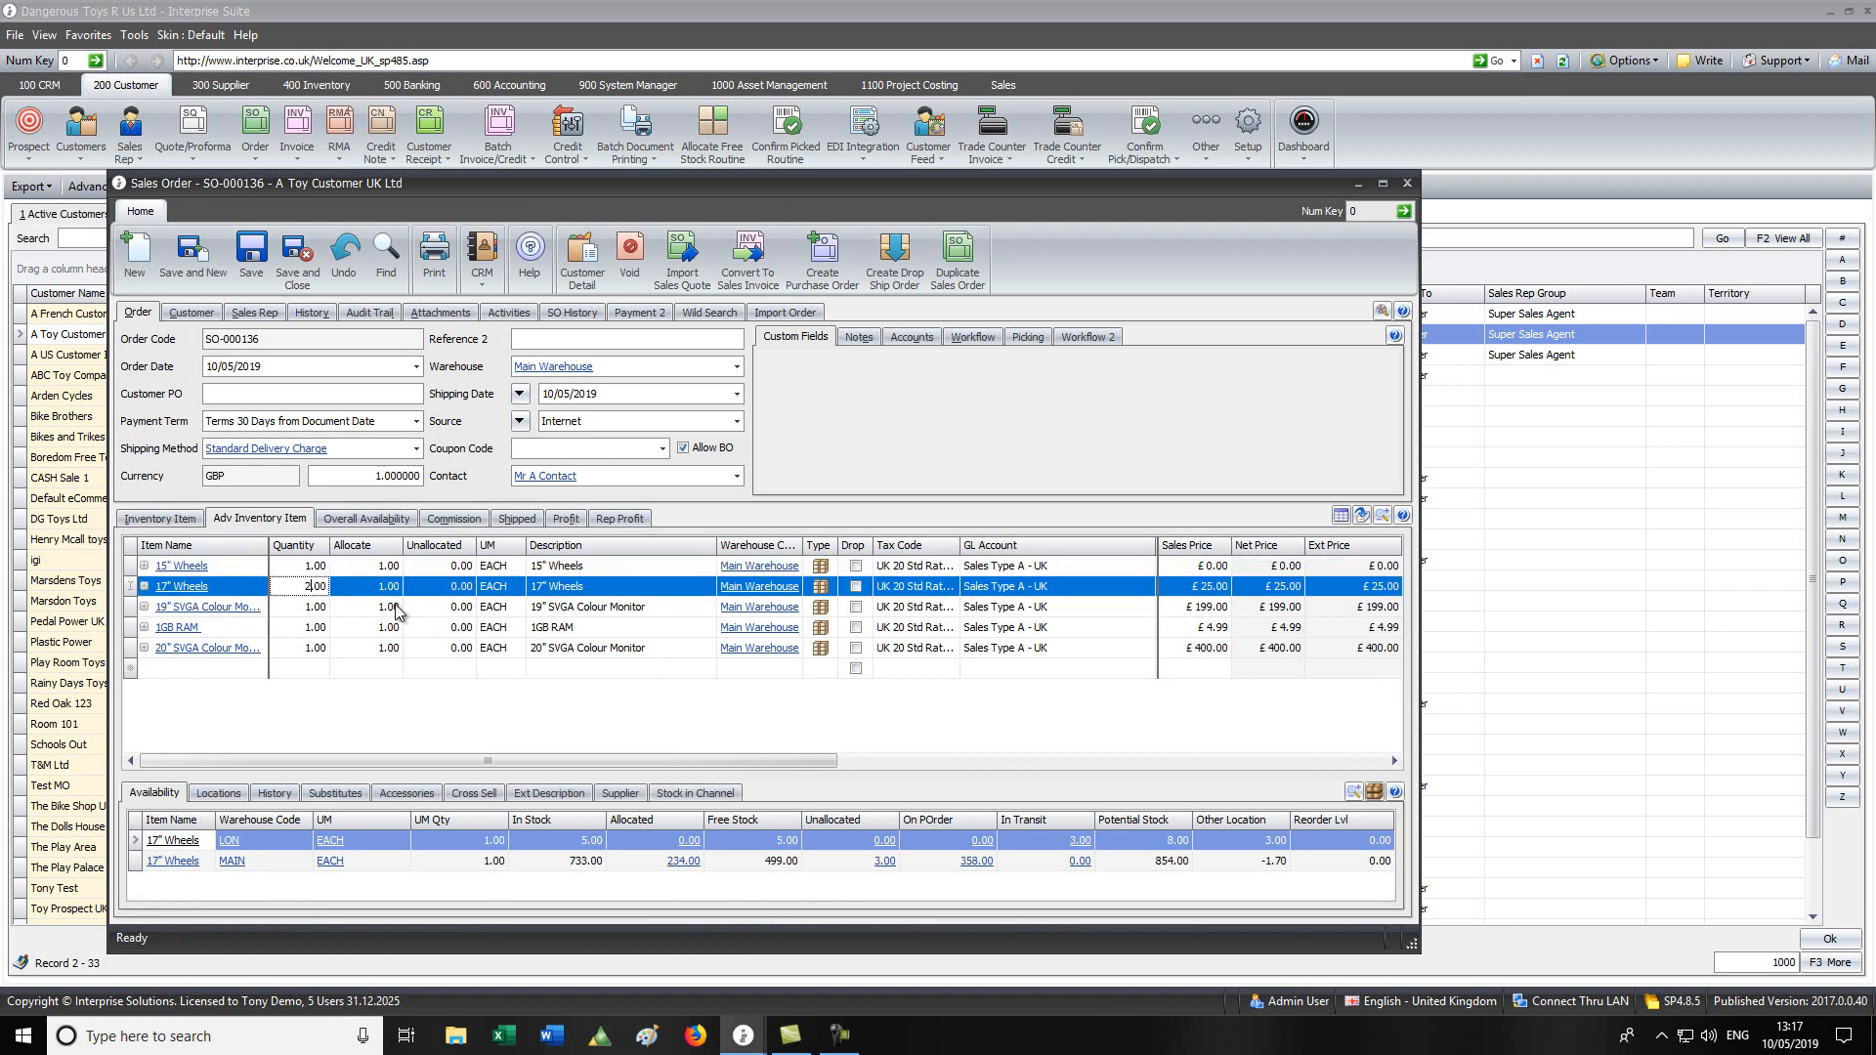
{"action": "key", "text": "Tab"}
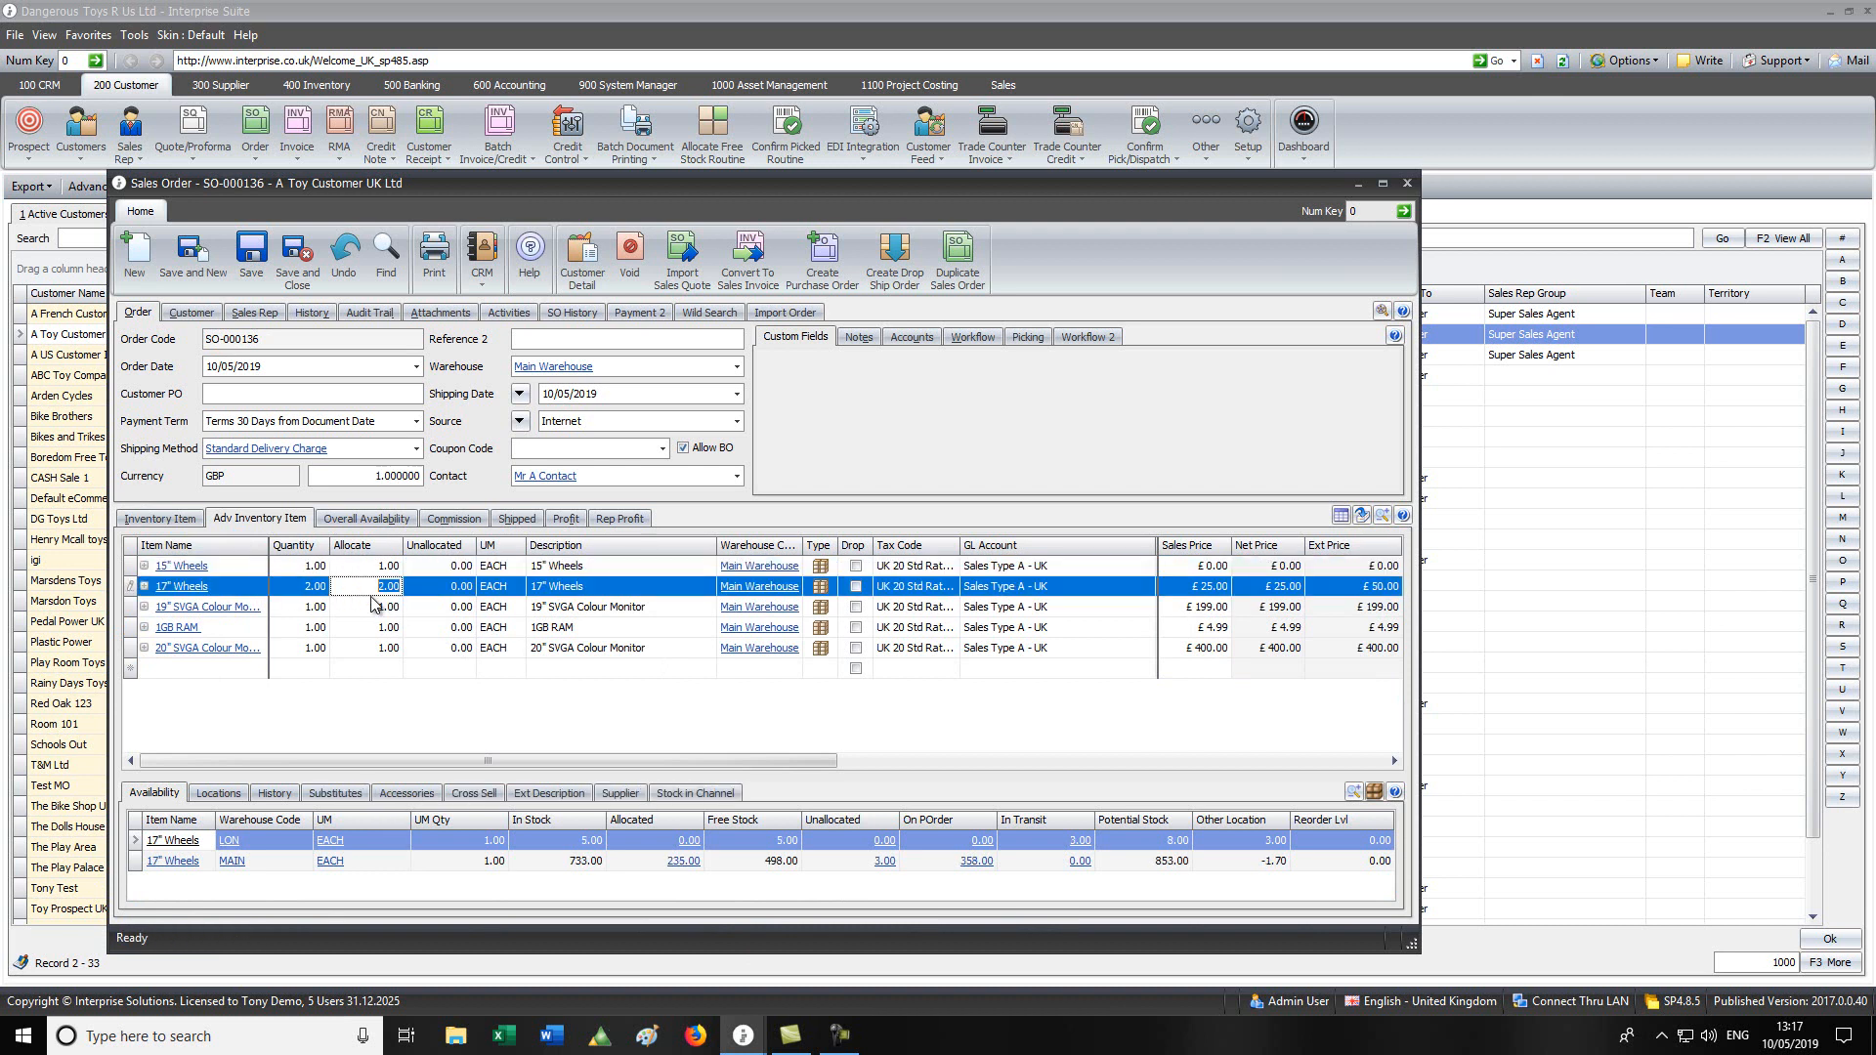
{"action": "type", "text": "1"}
{"action": "key", "text": "Tab"}
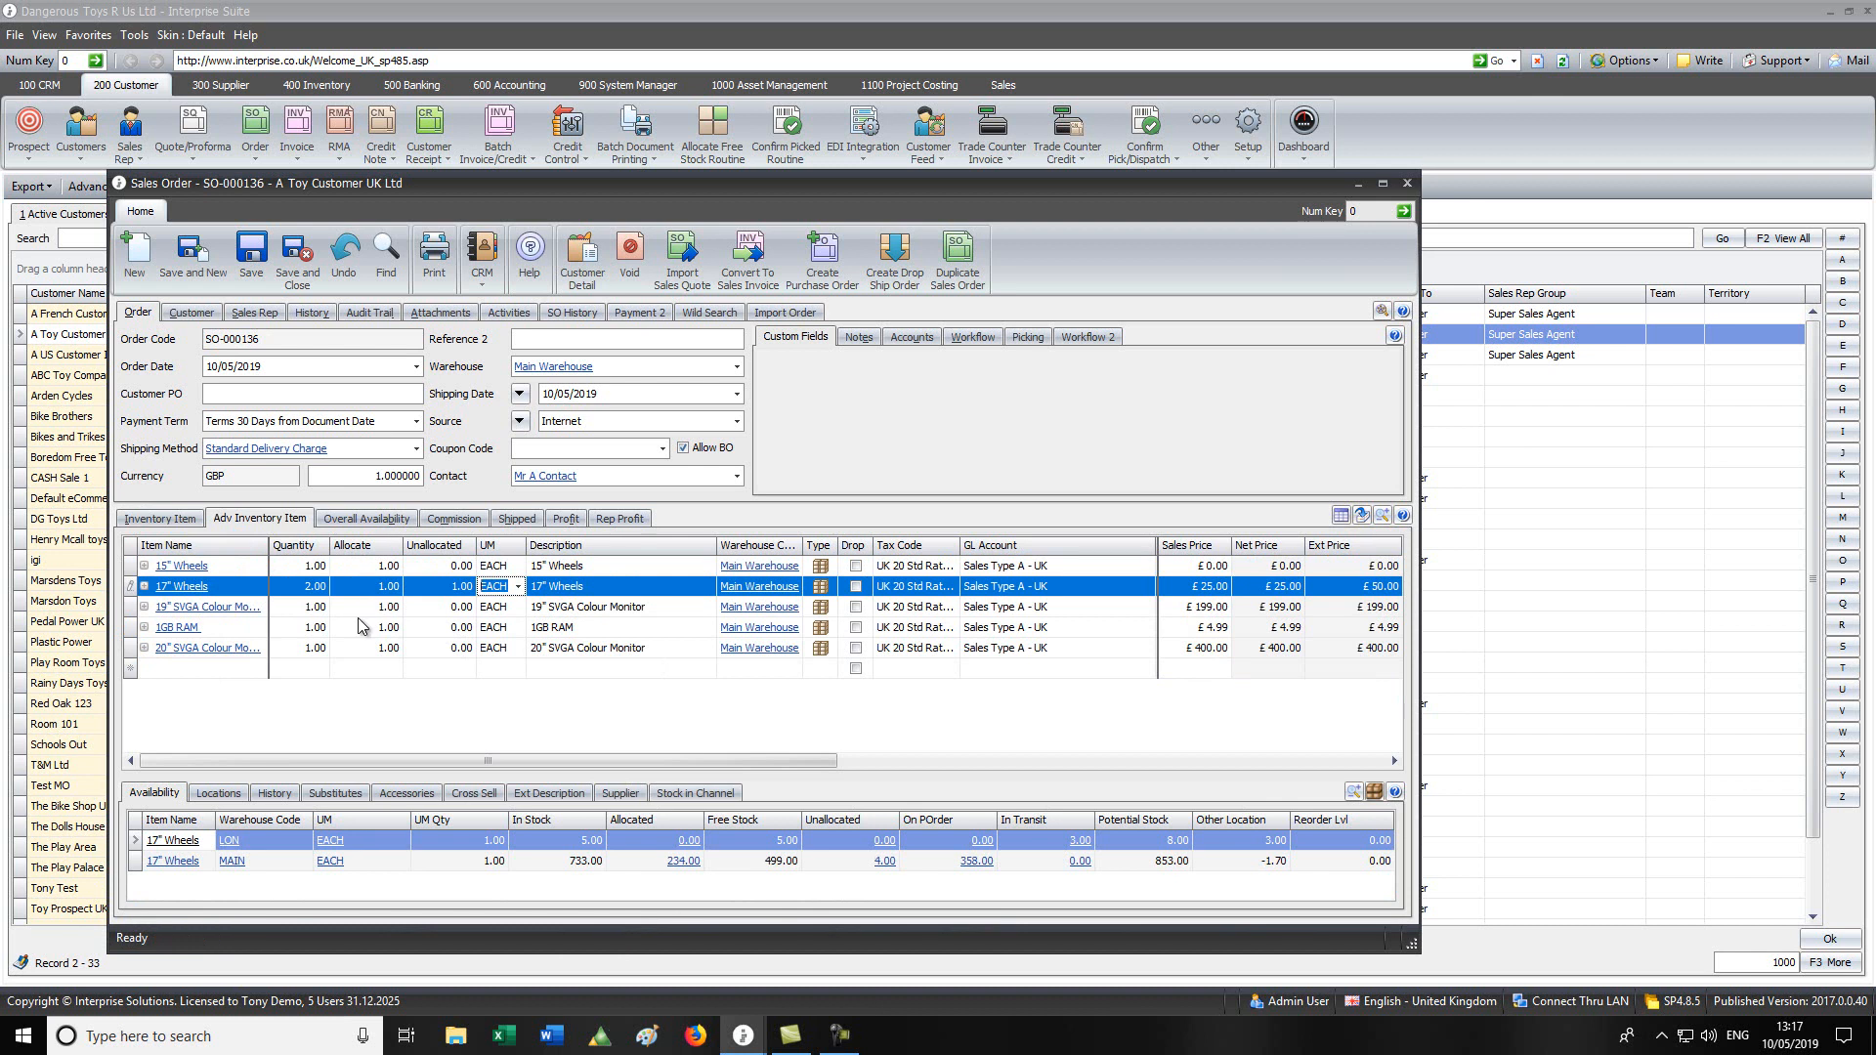
Step: Set the quantity of the 19" SVGA Colour Monitor line to 2
{"action": "left_click", "coordinate": [294, 614]}
{"action": "type", "text": "2"}
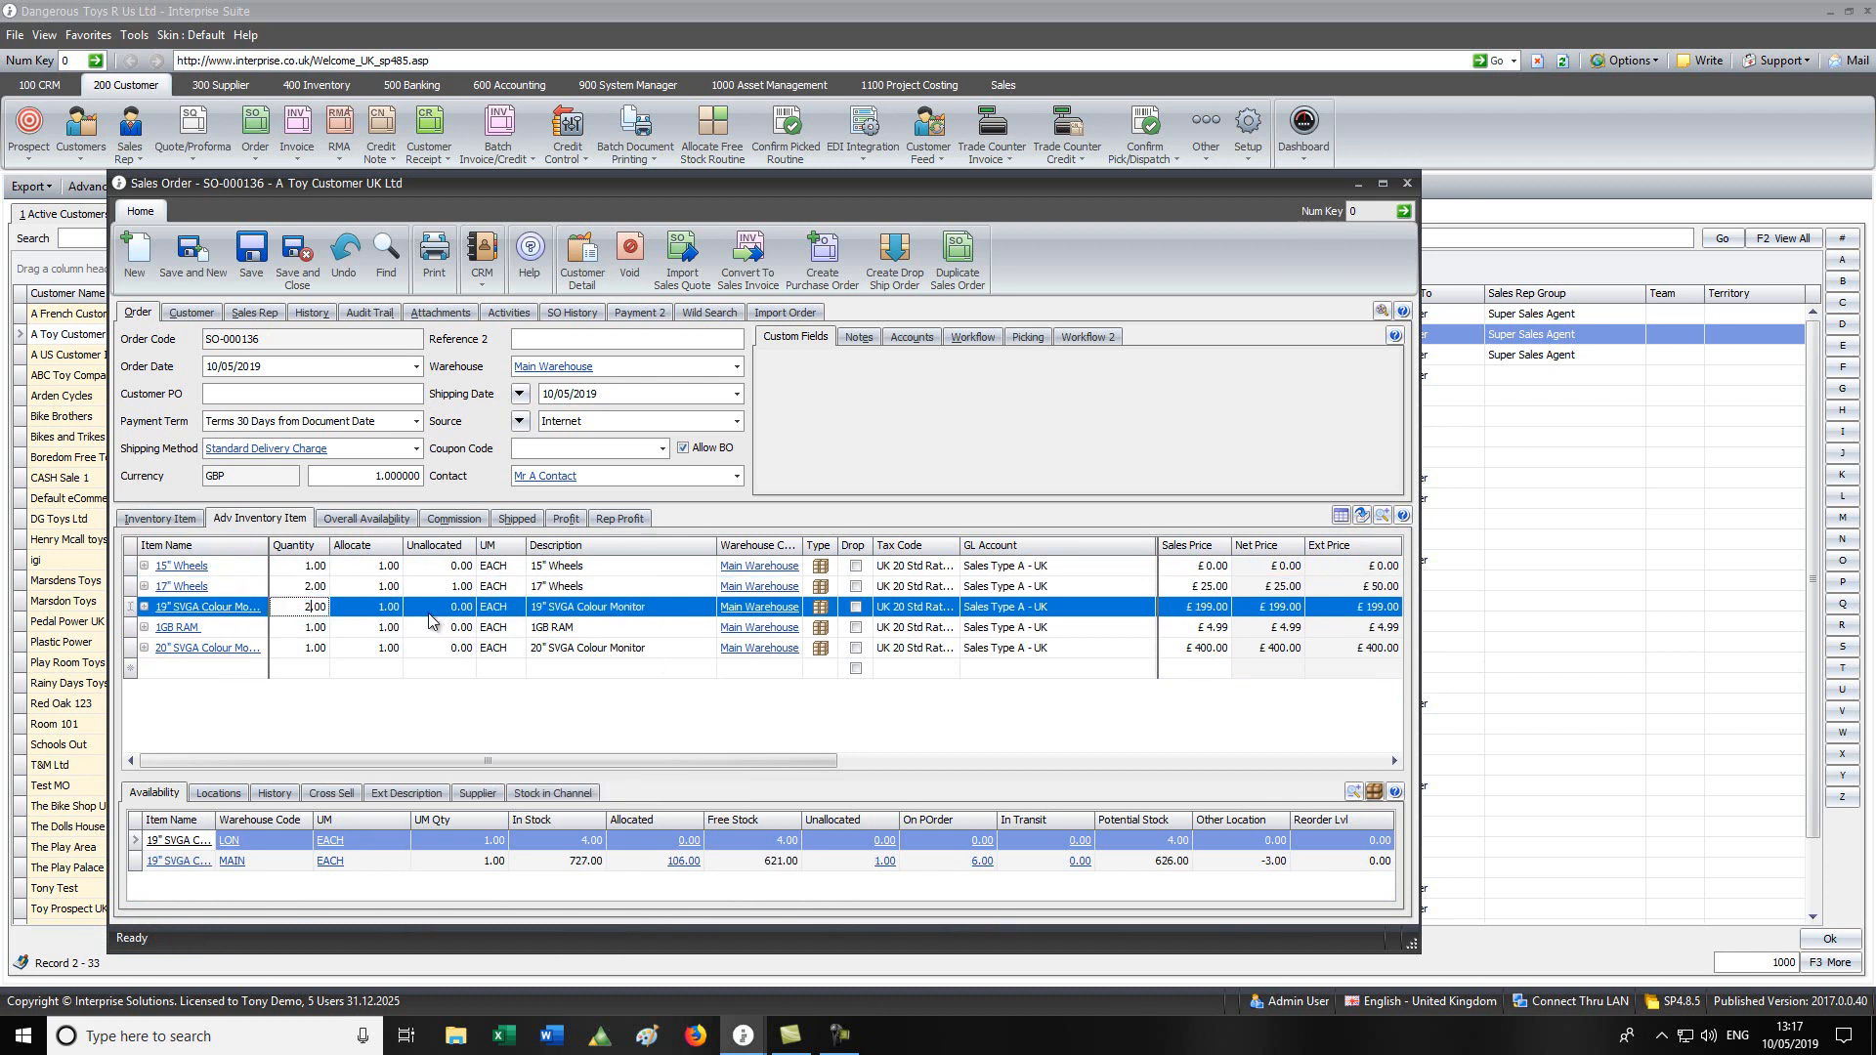
{"action": "key", "text": "Tab"}
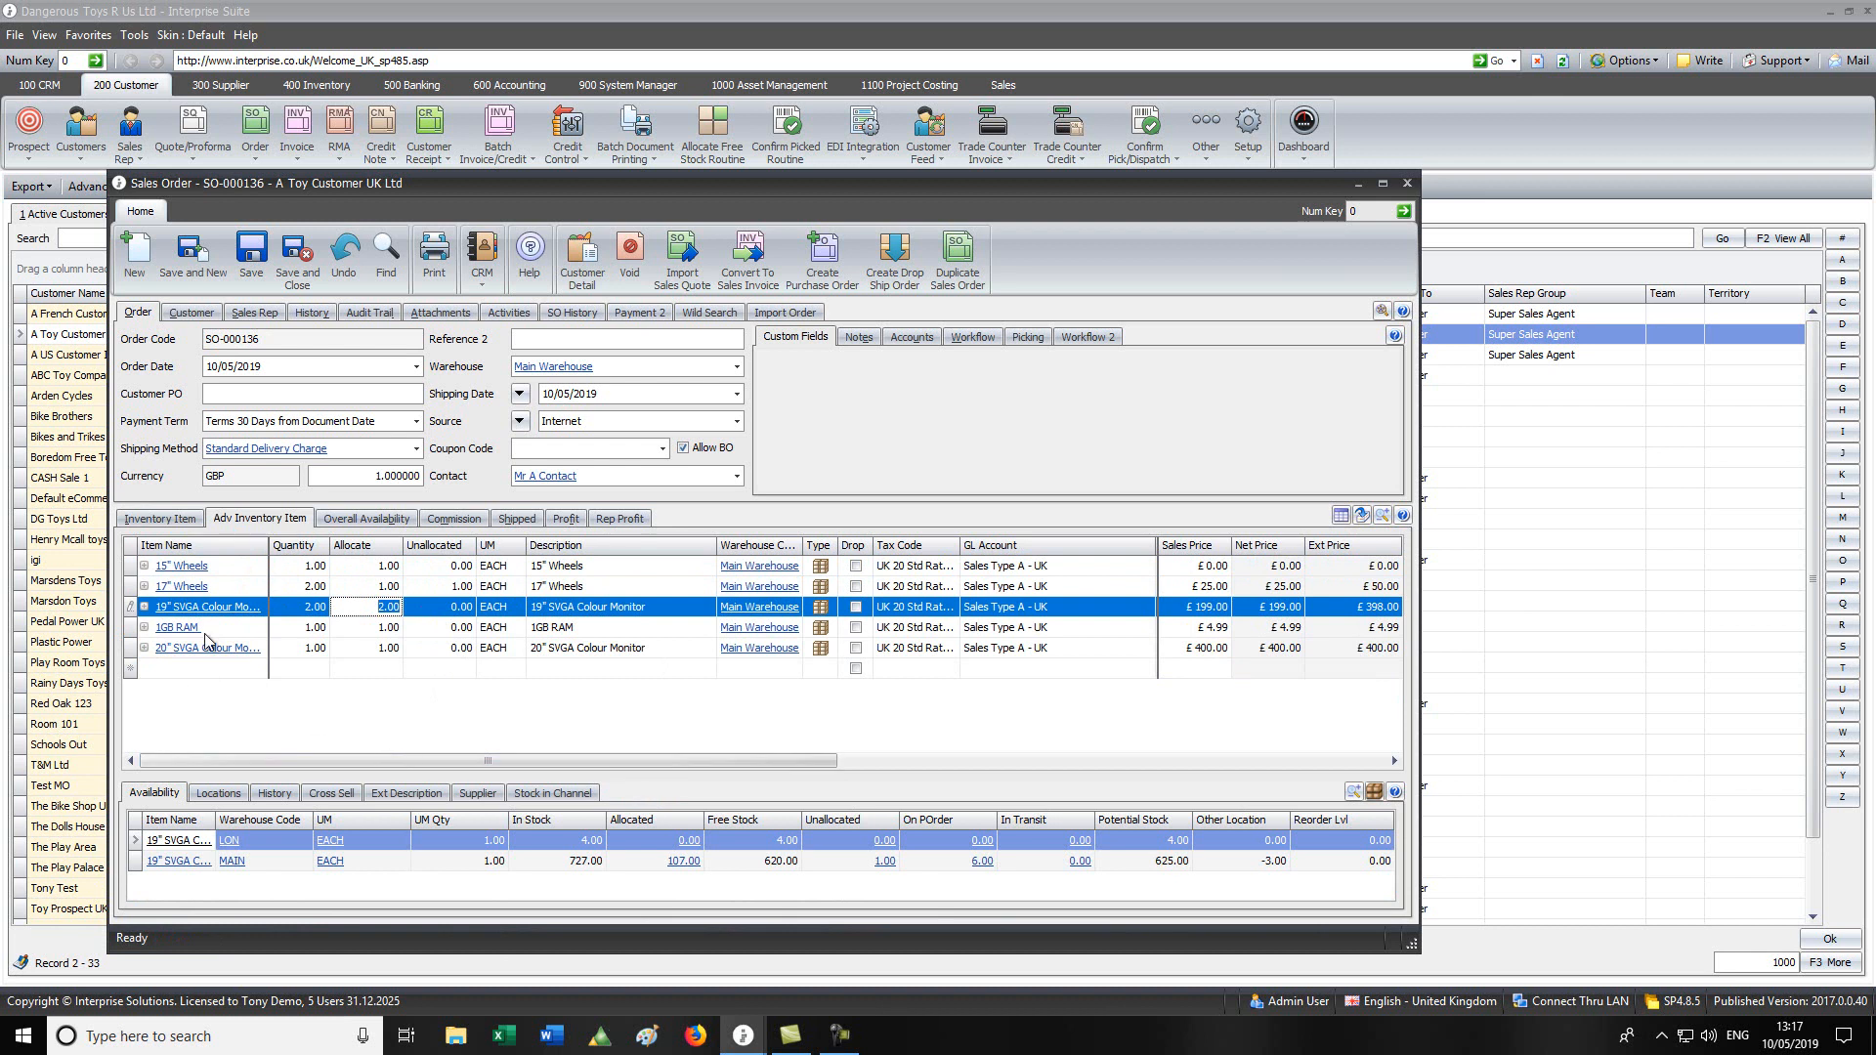
Step: Check the preferred pick locations in the warehouse setup of the 17" Wheels item, and close its record
{"action": "left_click", "coordinate": [182, 586]}
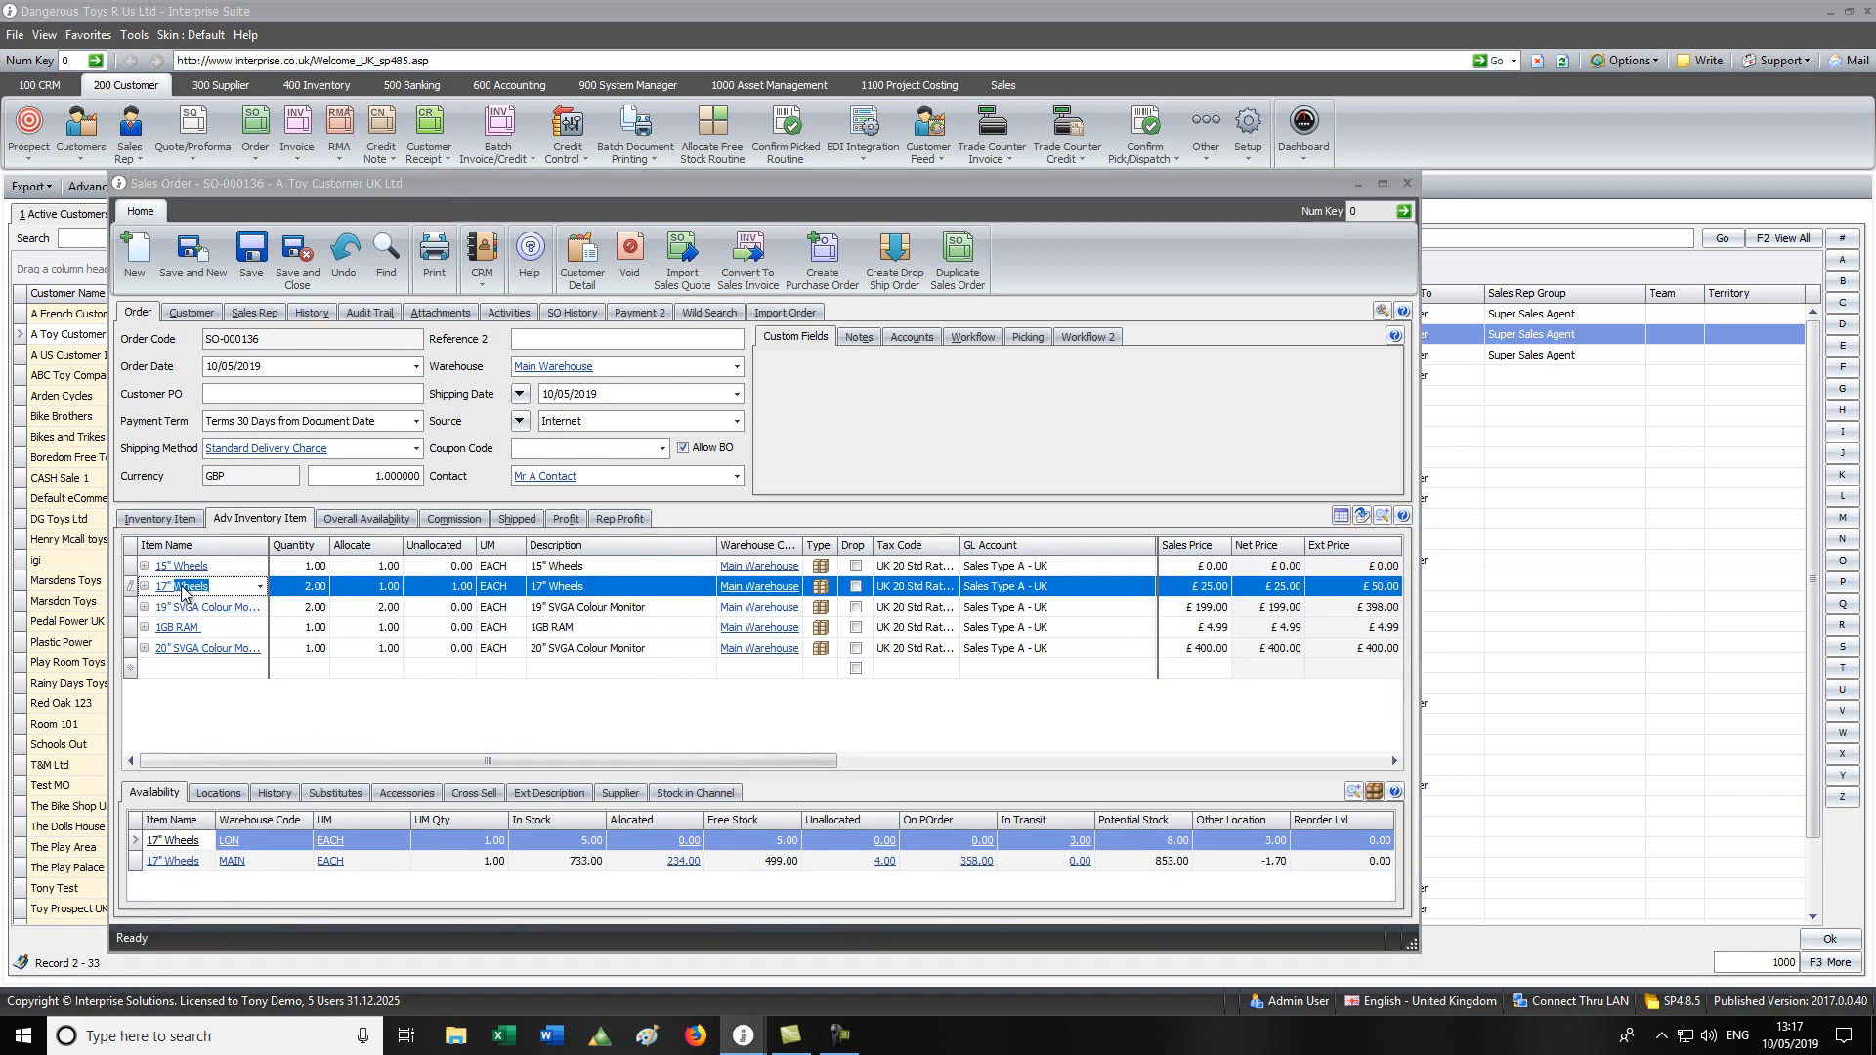
{"action": "left_click", "coordinate": [182, 587]}
{"action": "left_click", "coordinate": [514, 294]}
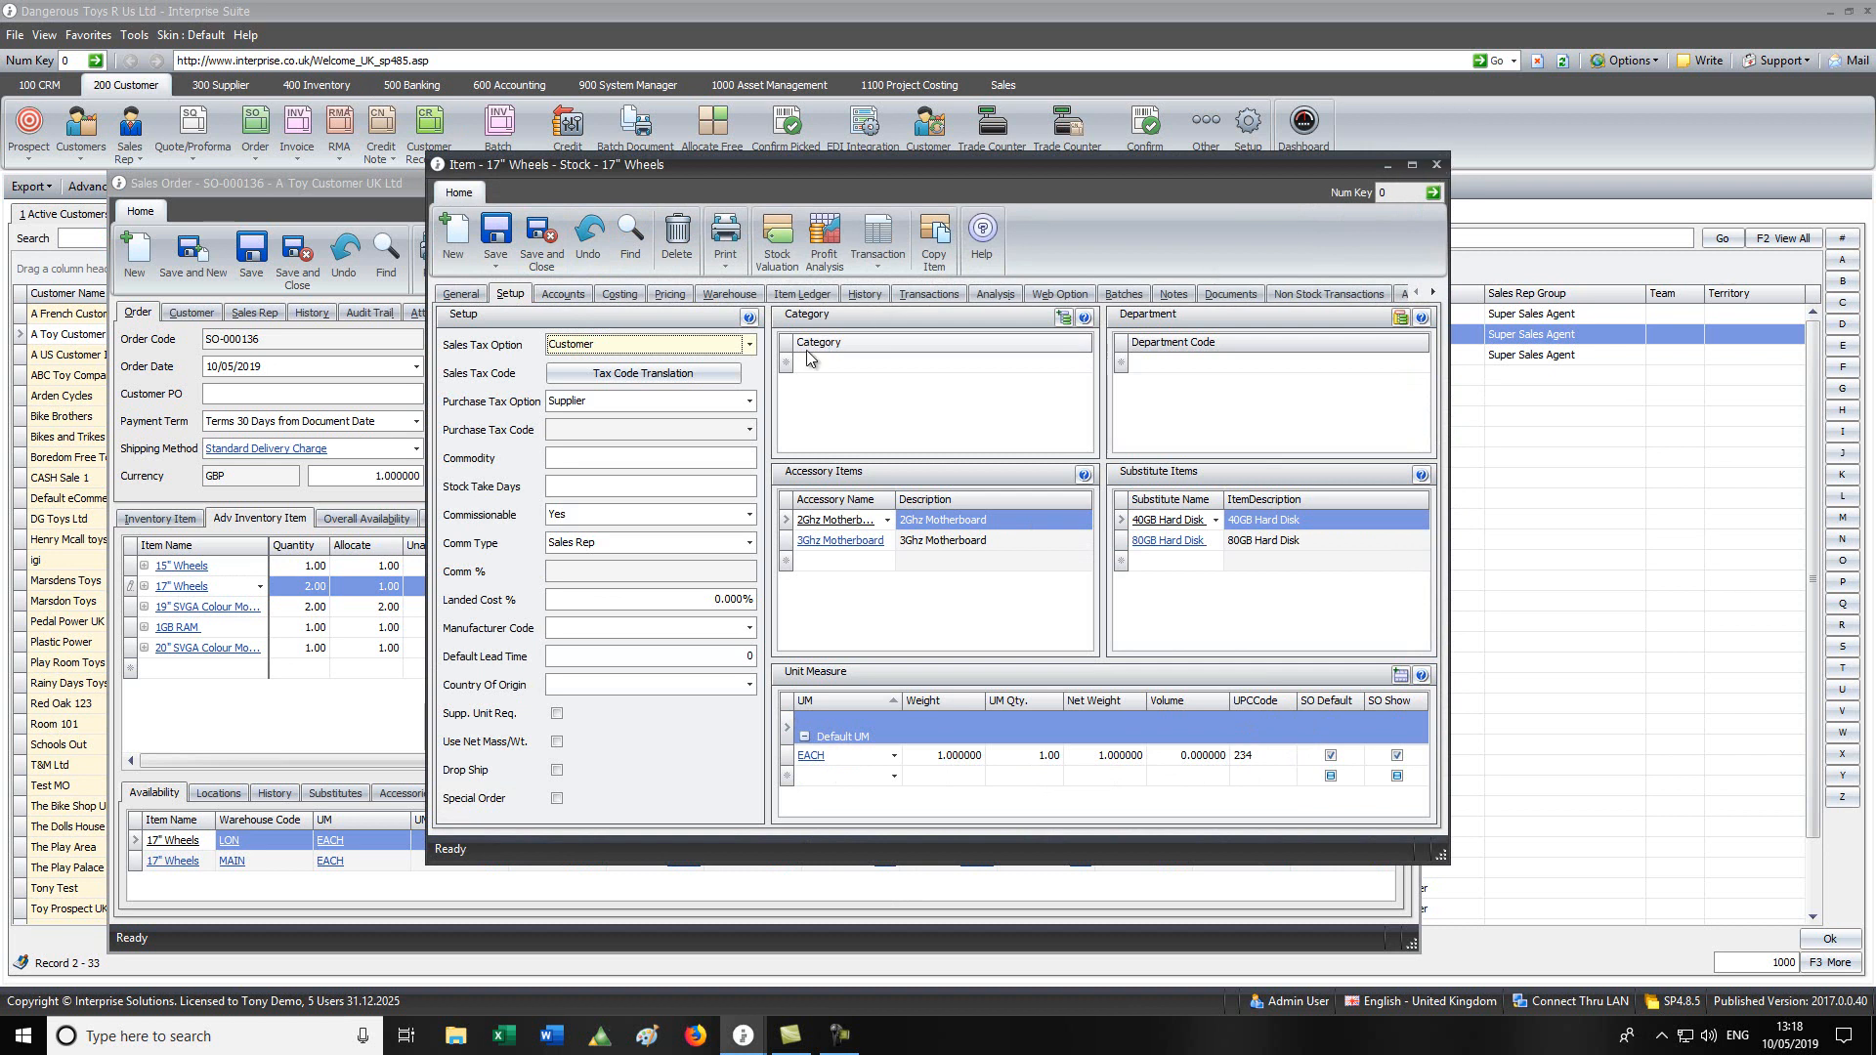
{"action": "left_click", "coordinate": [728, 294]}
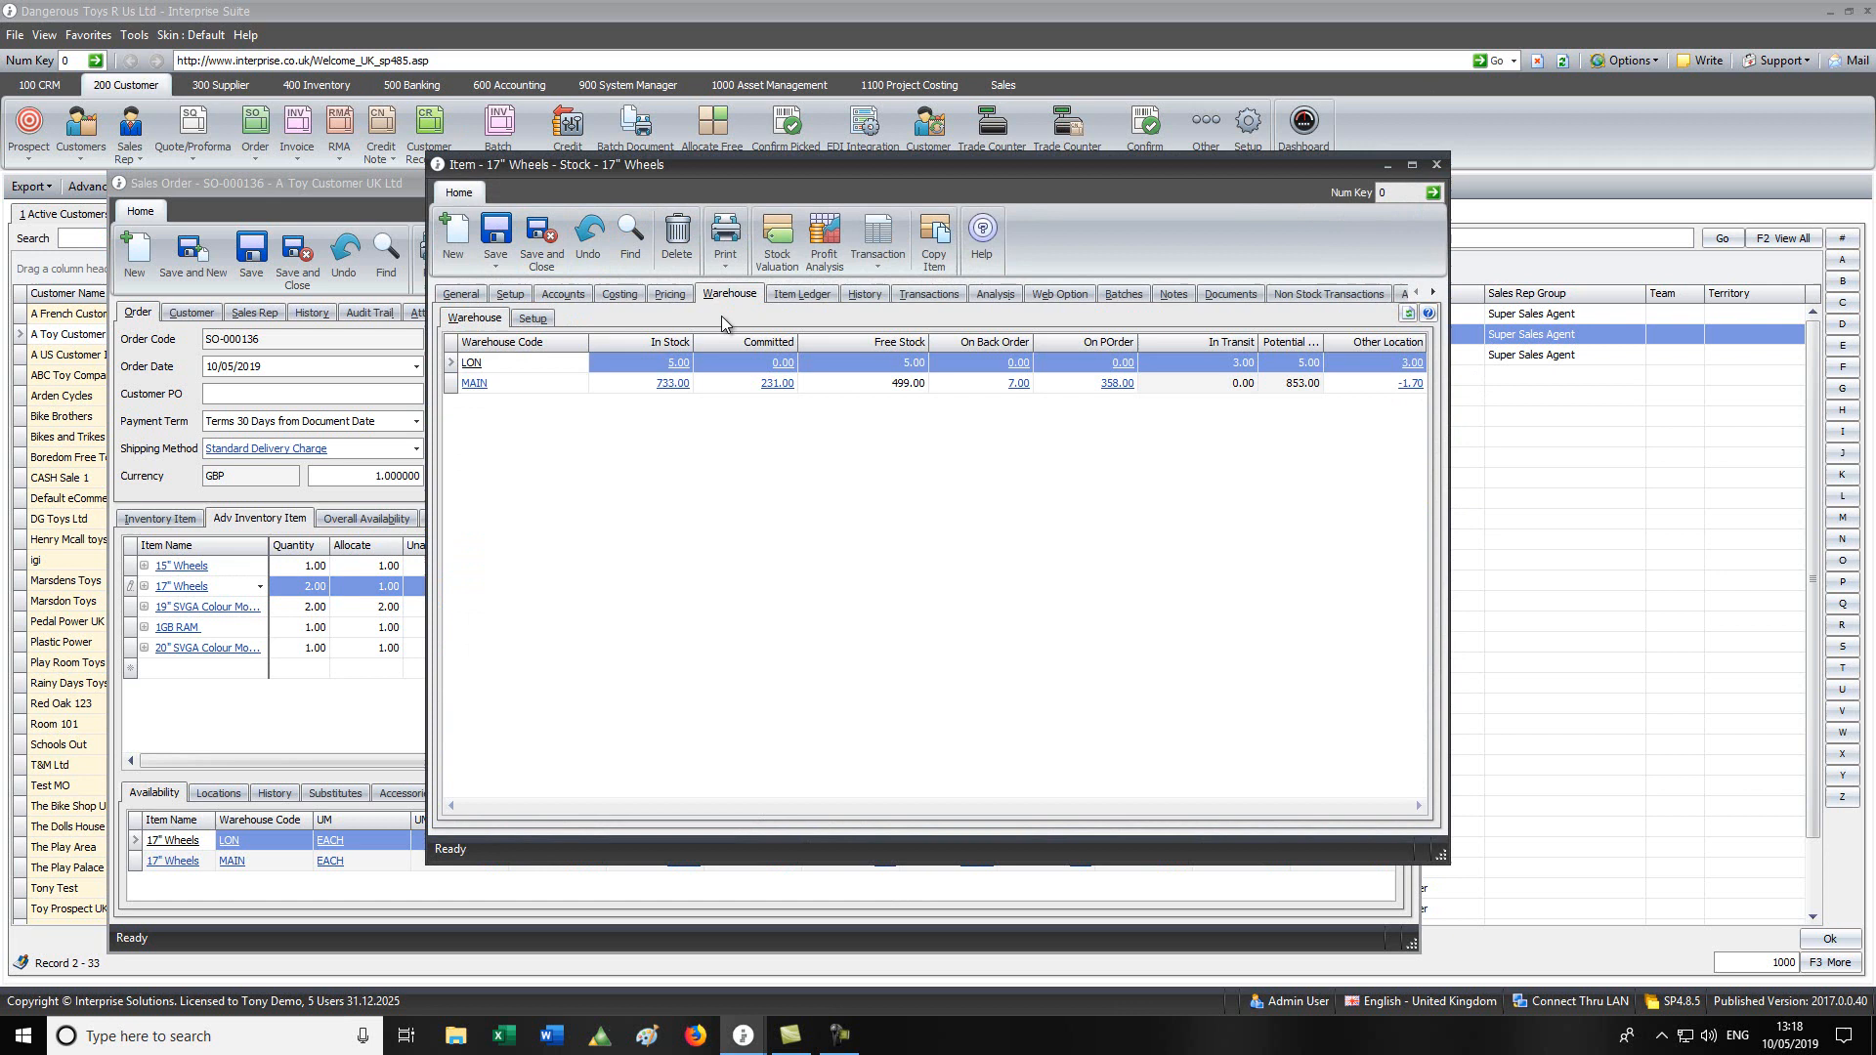
{"action": "left_click", "coordinate": [539, 319]}
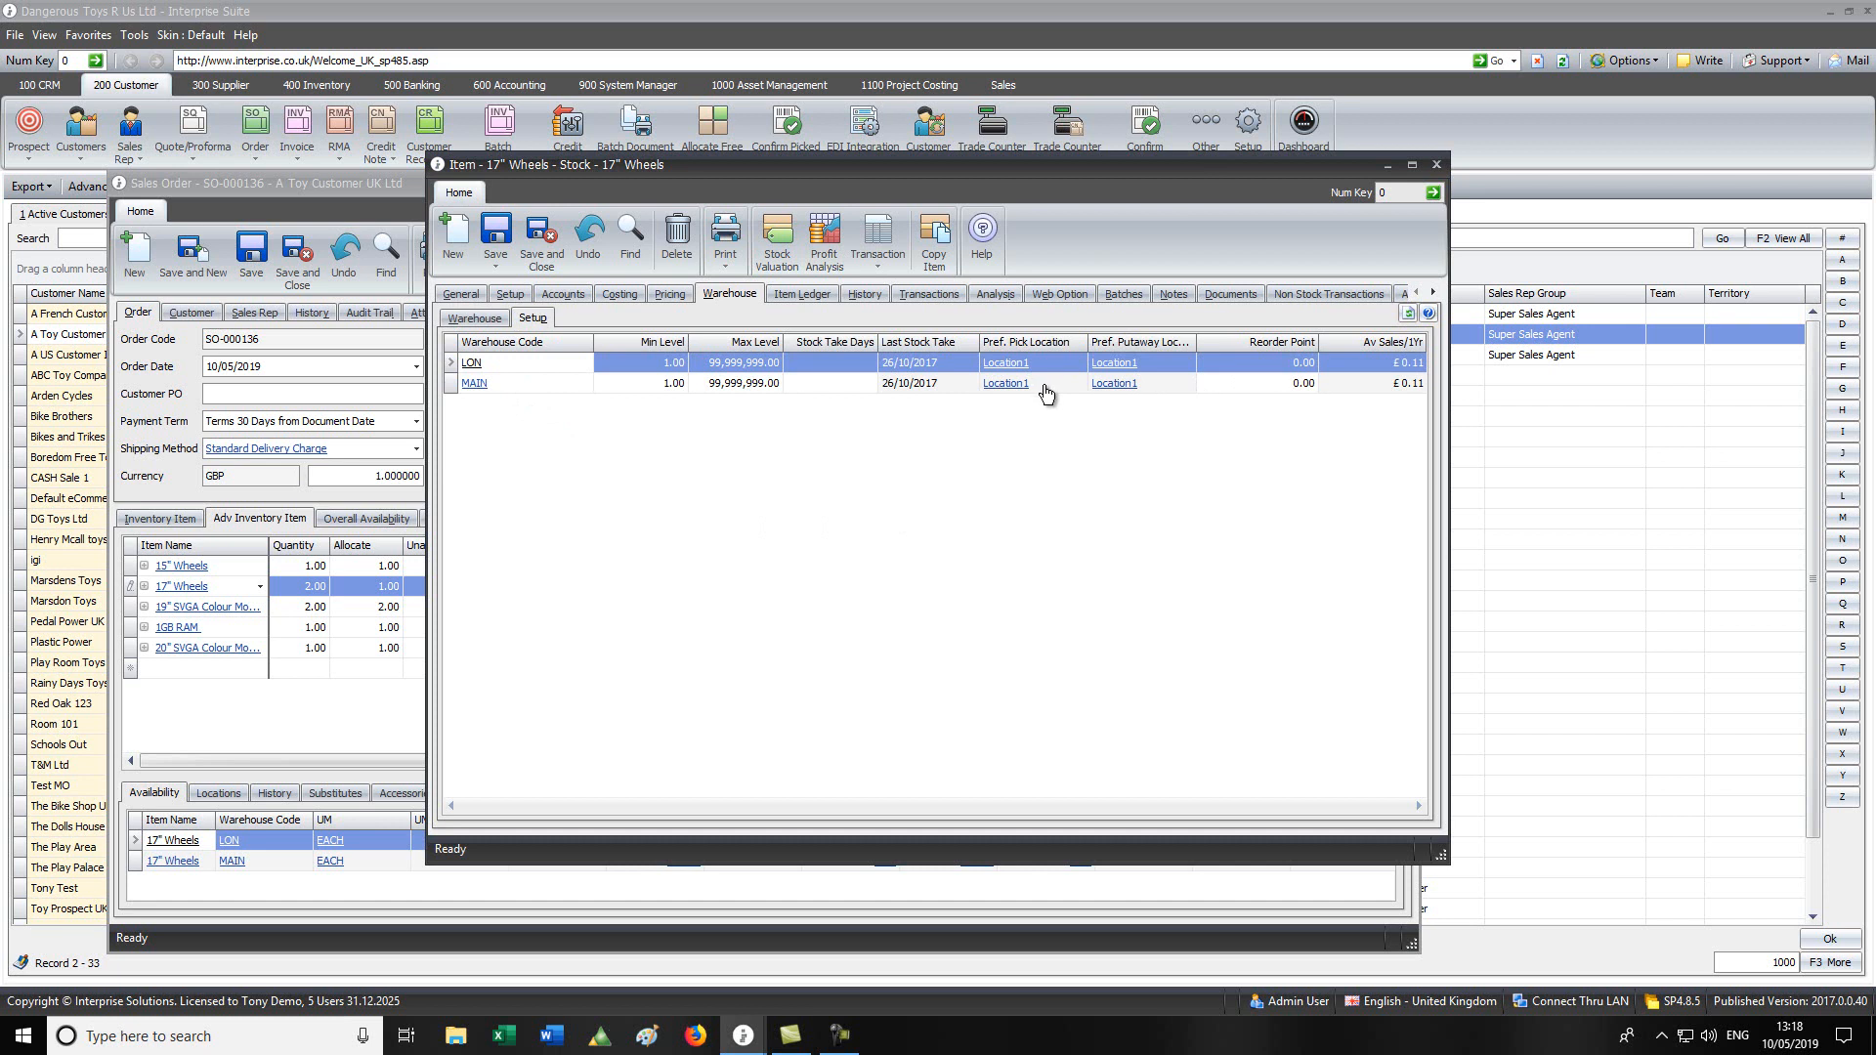
{"action": "left_click", "coordinate": [1437, 166]}
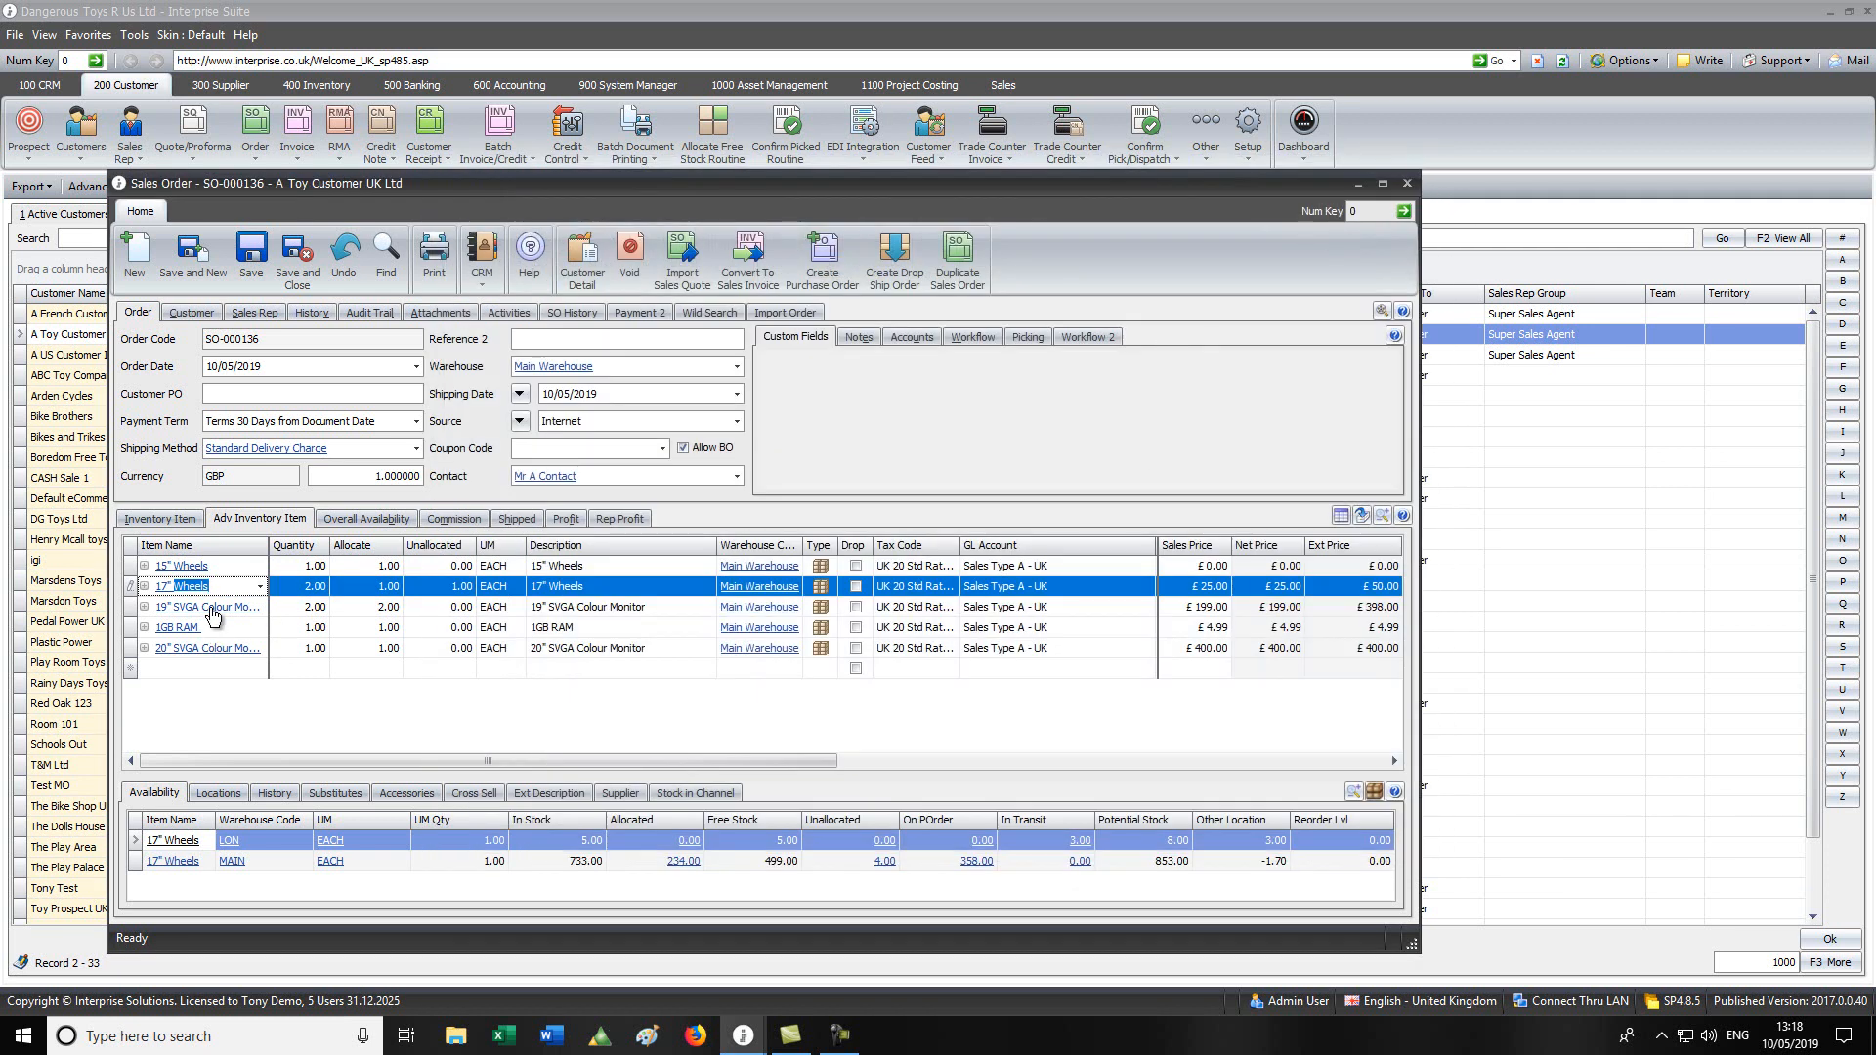
Step: Check the MAIN warehouse's preferred pick location for the 19" SVGA Colour Monitor, and close the item record
{"action": "left_click", "coordinate": [207, 608]}
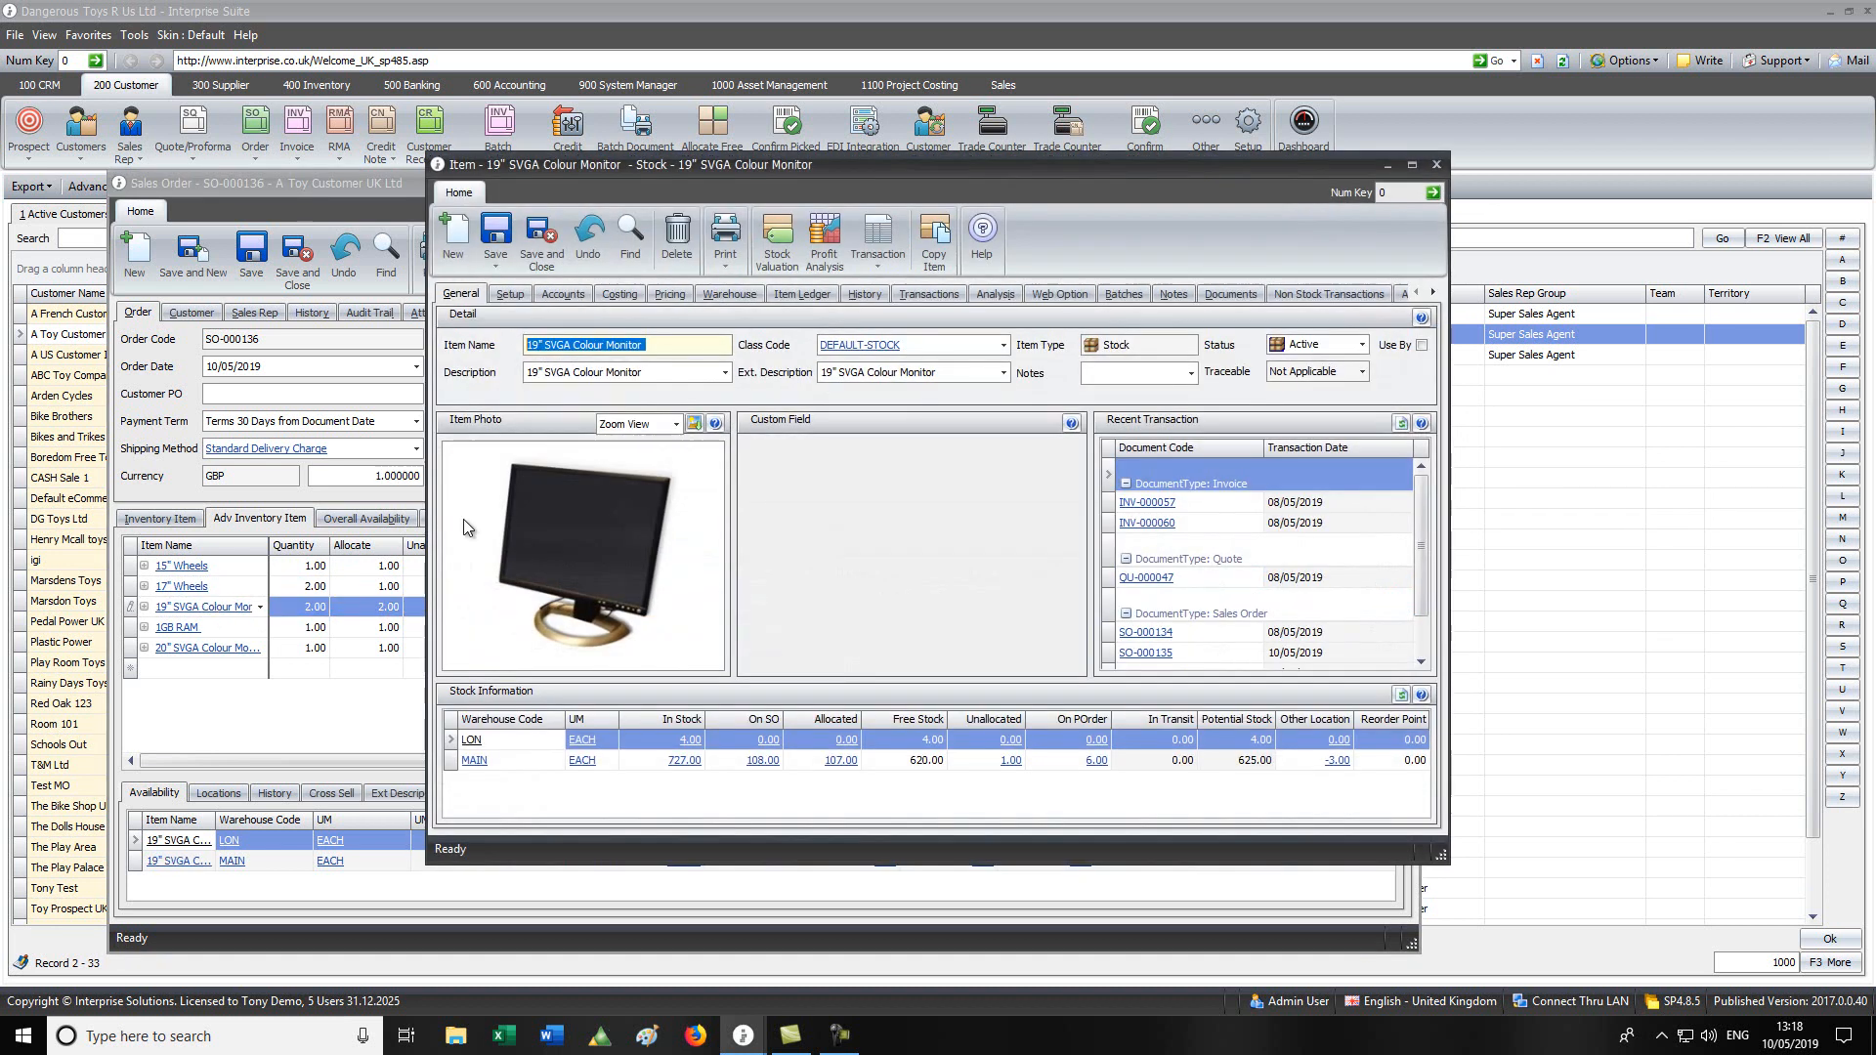
{"action": "left_click", "coordinate": [795, 294]}
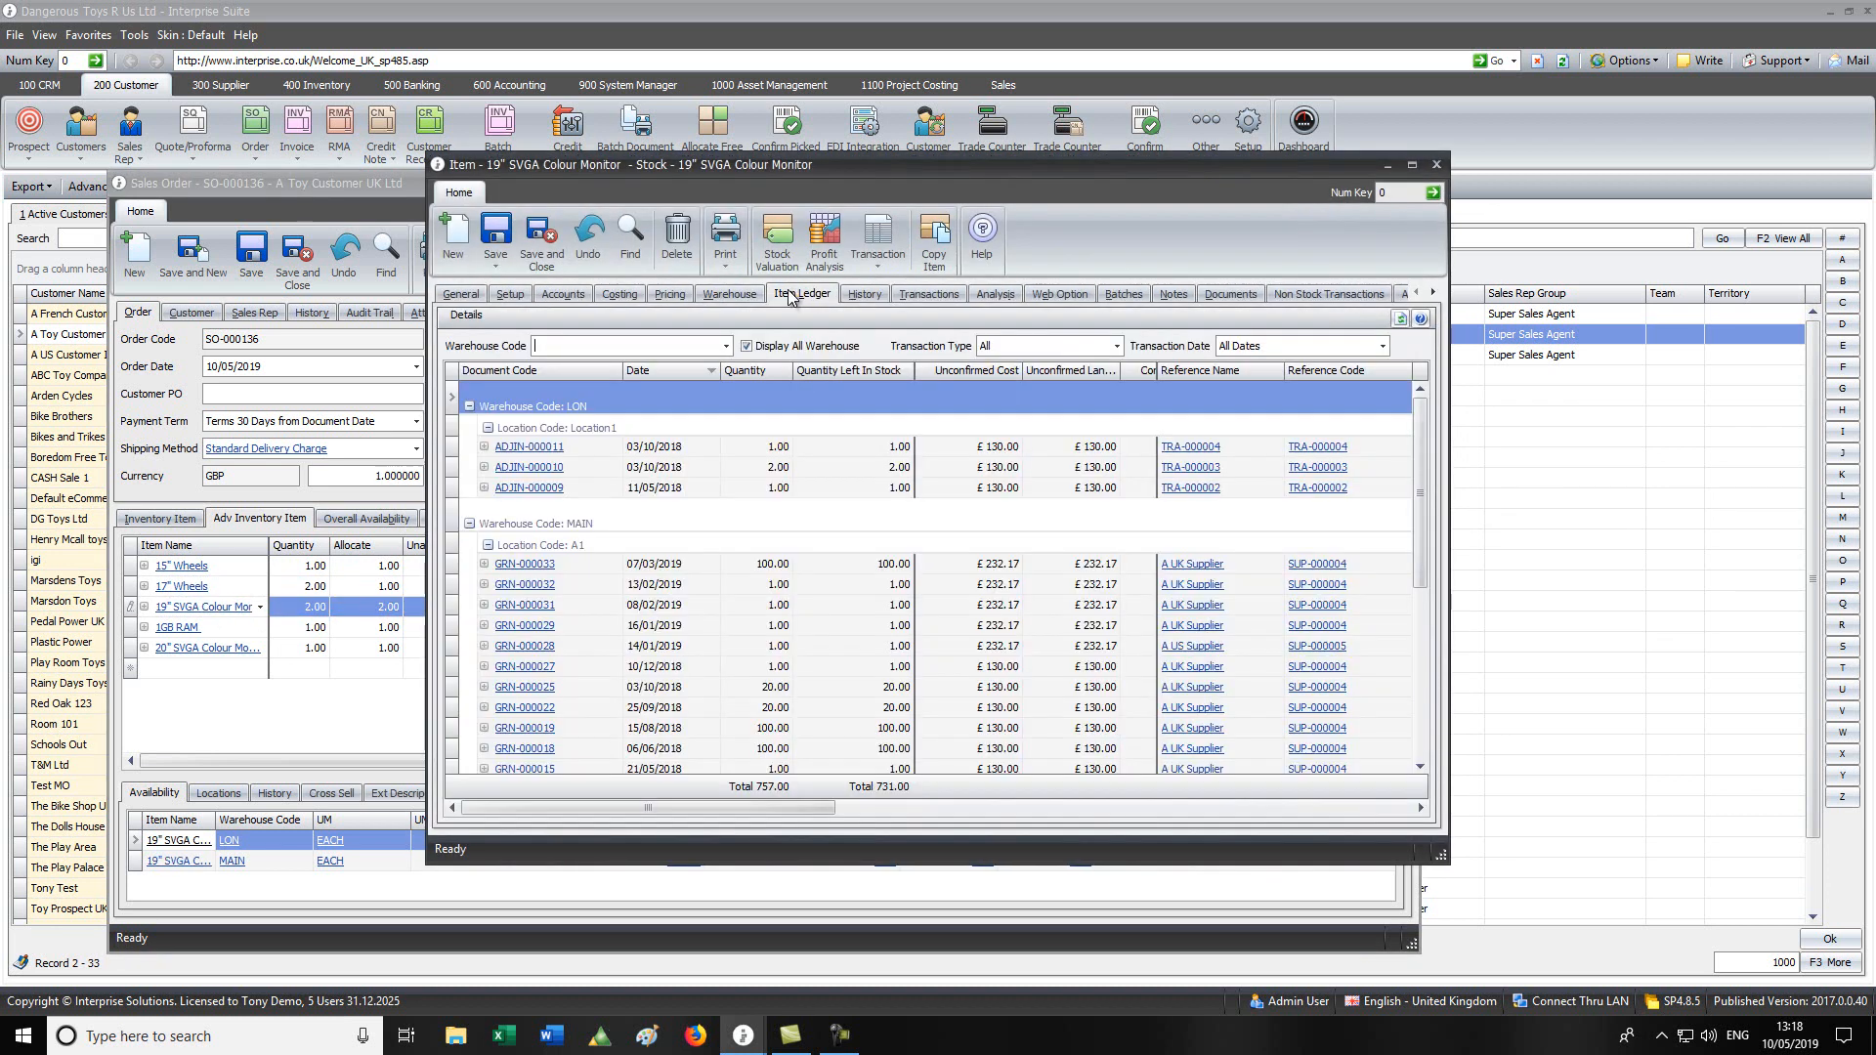
{"action": "left_click", "coordinate": [728, 299]}
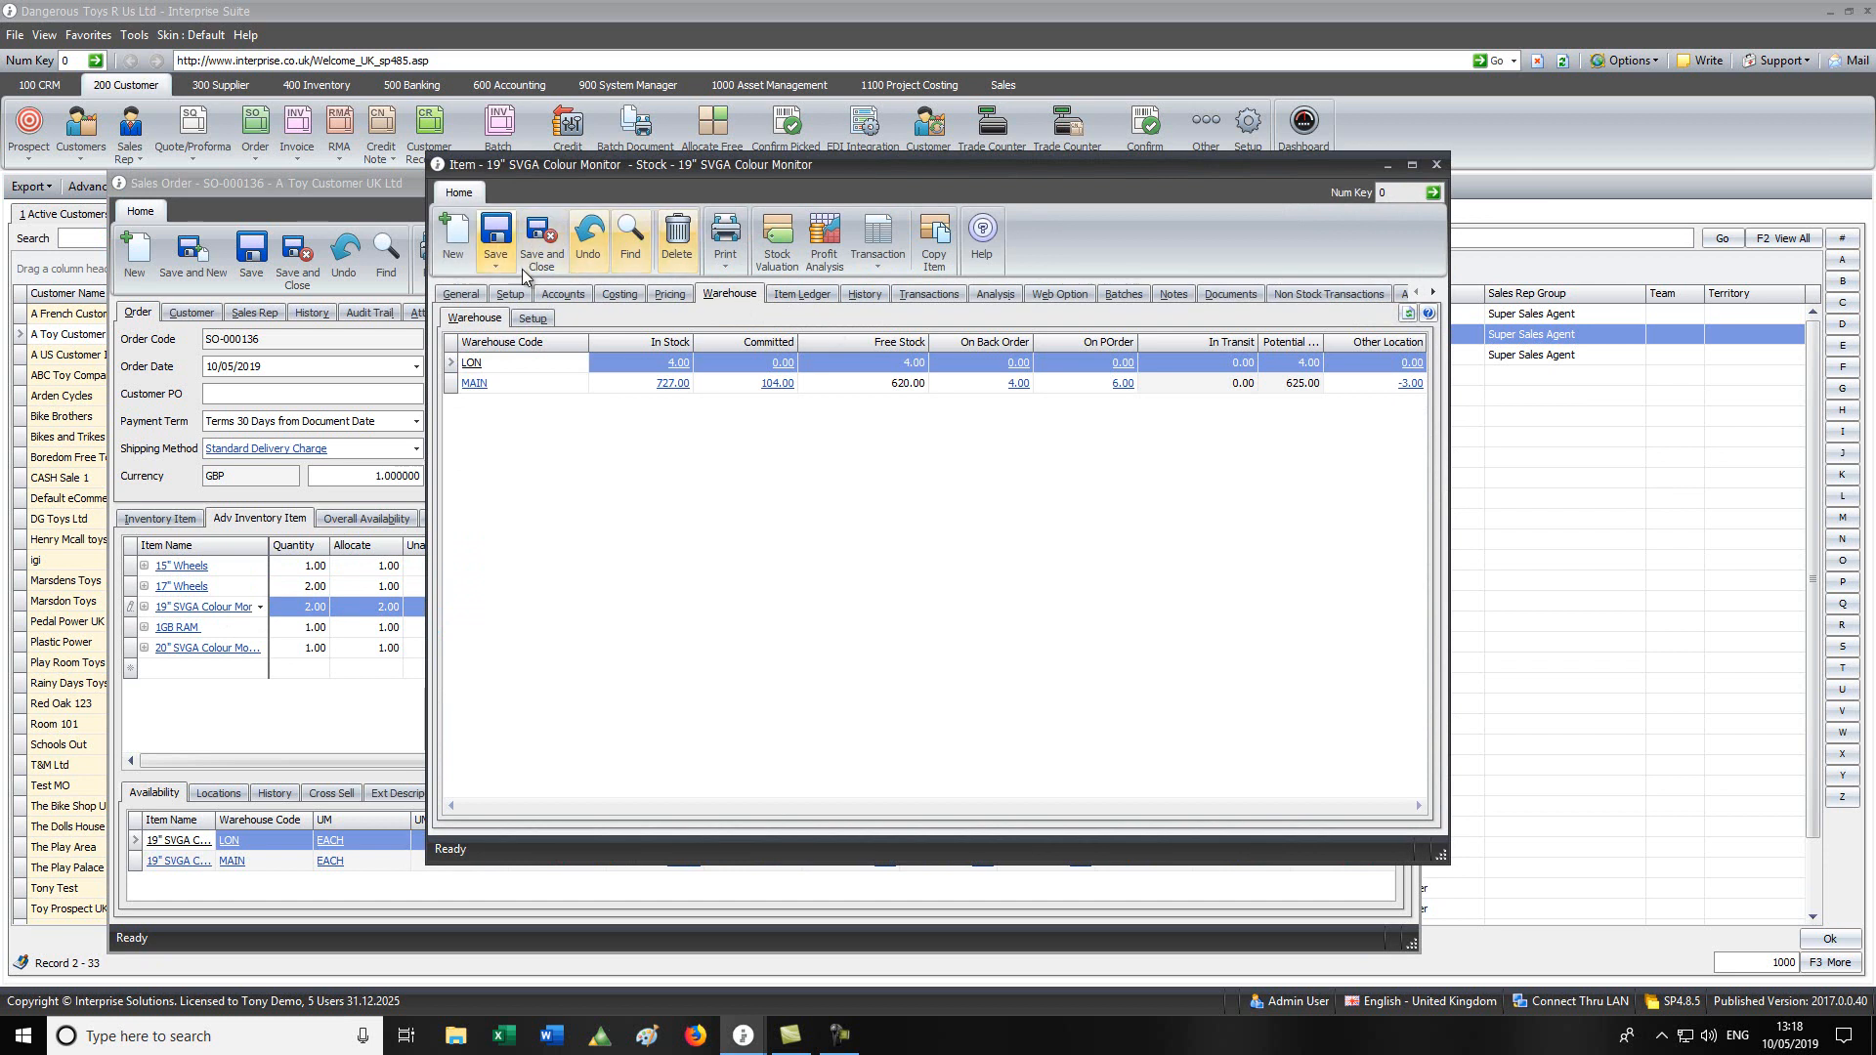
{"action": "left_click", "coordinate": [533, 318]}
{"action": "left_click", "coordinate": [1024, 386]}
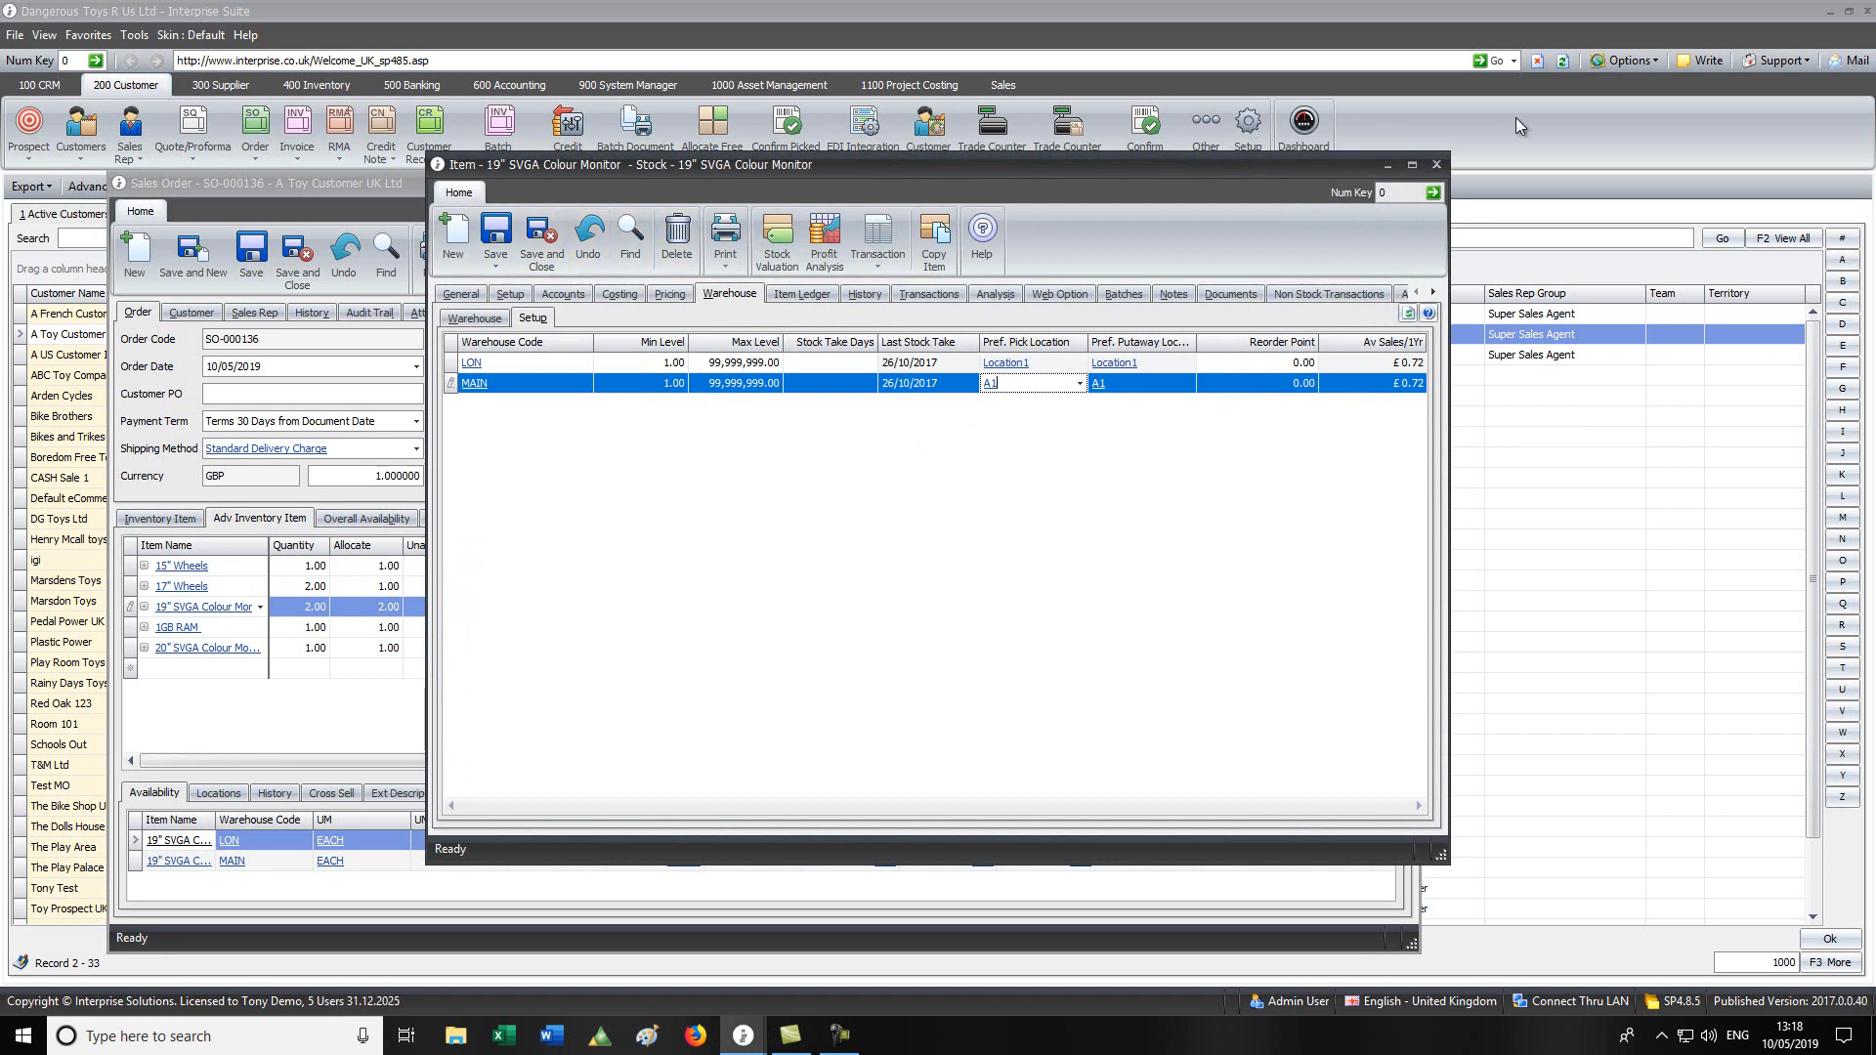
{"action": "left_click", "coordinate": [1436, 165]}
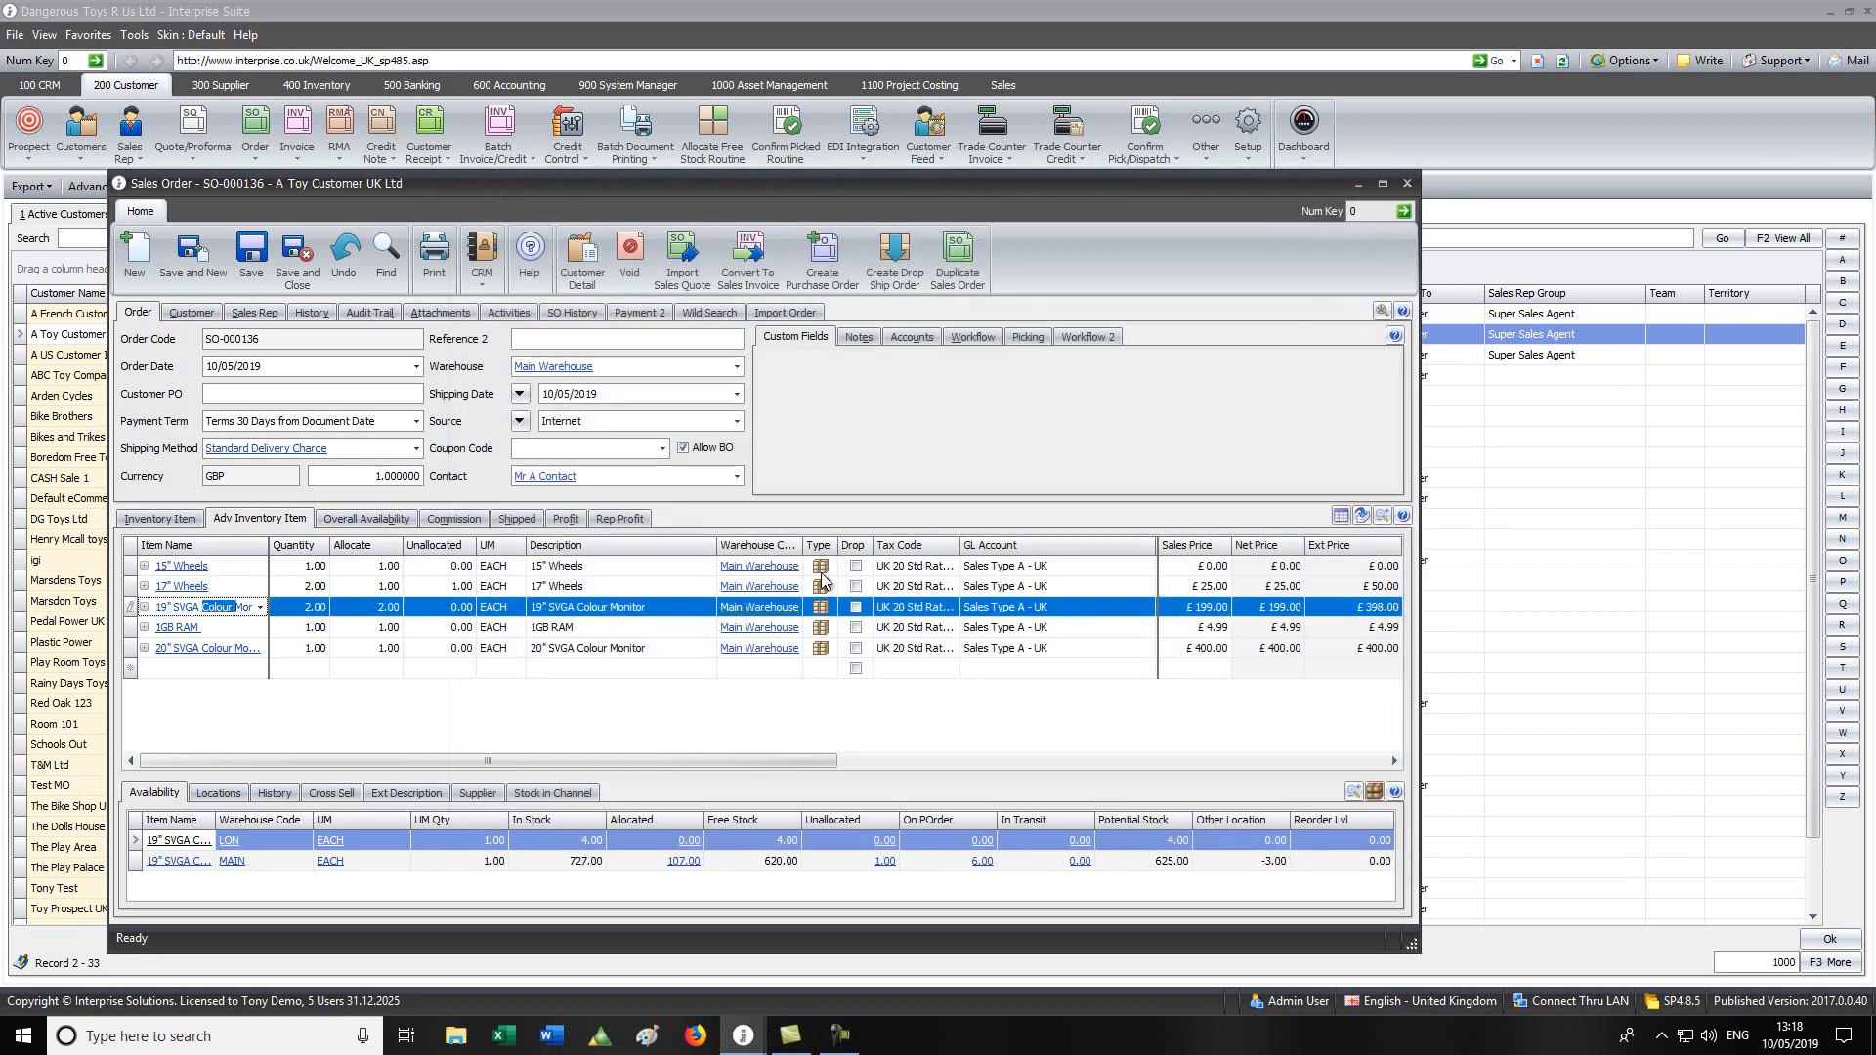
Step: Examine the MAIN warehouse's locations and route order via the 19" SVGA Colour Monitor record, and return to the sales order
{"action": "double_click", "coordinate": [187, 606]}
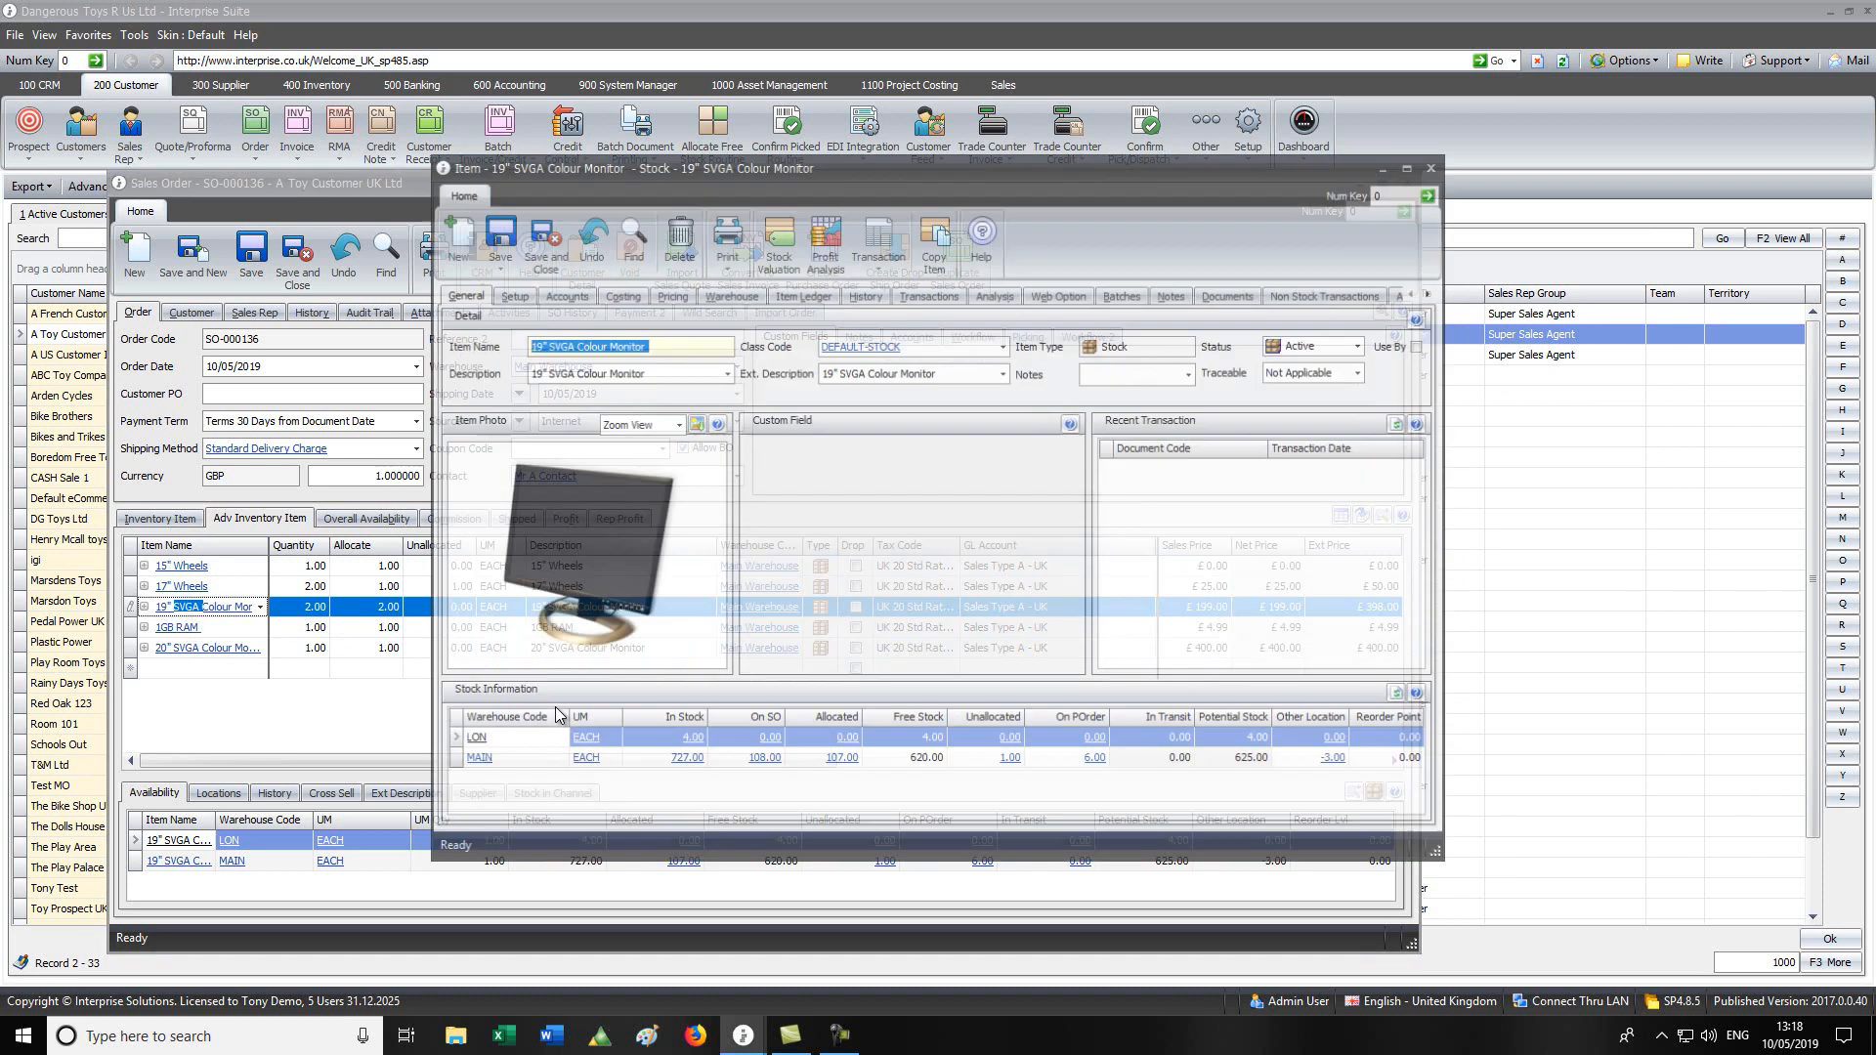
{"action": "left_click", "coordinate": [734, 296]}
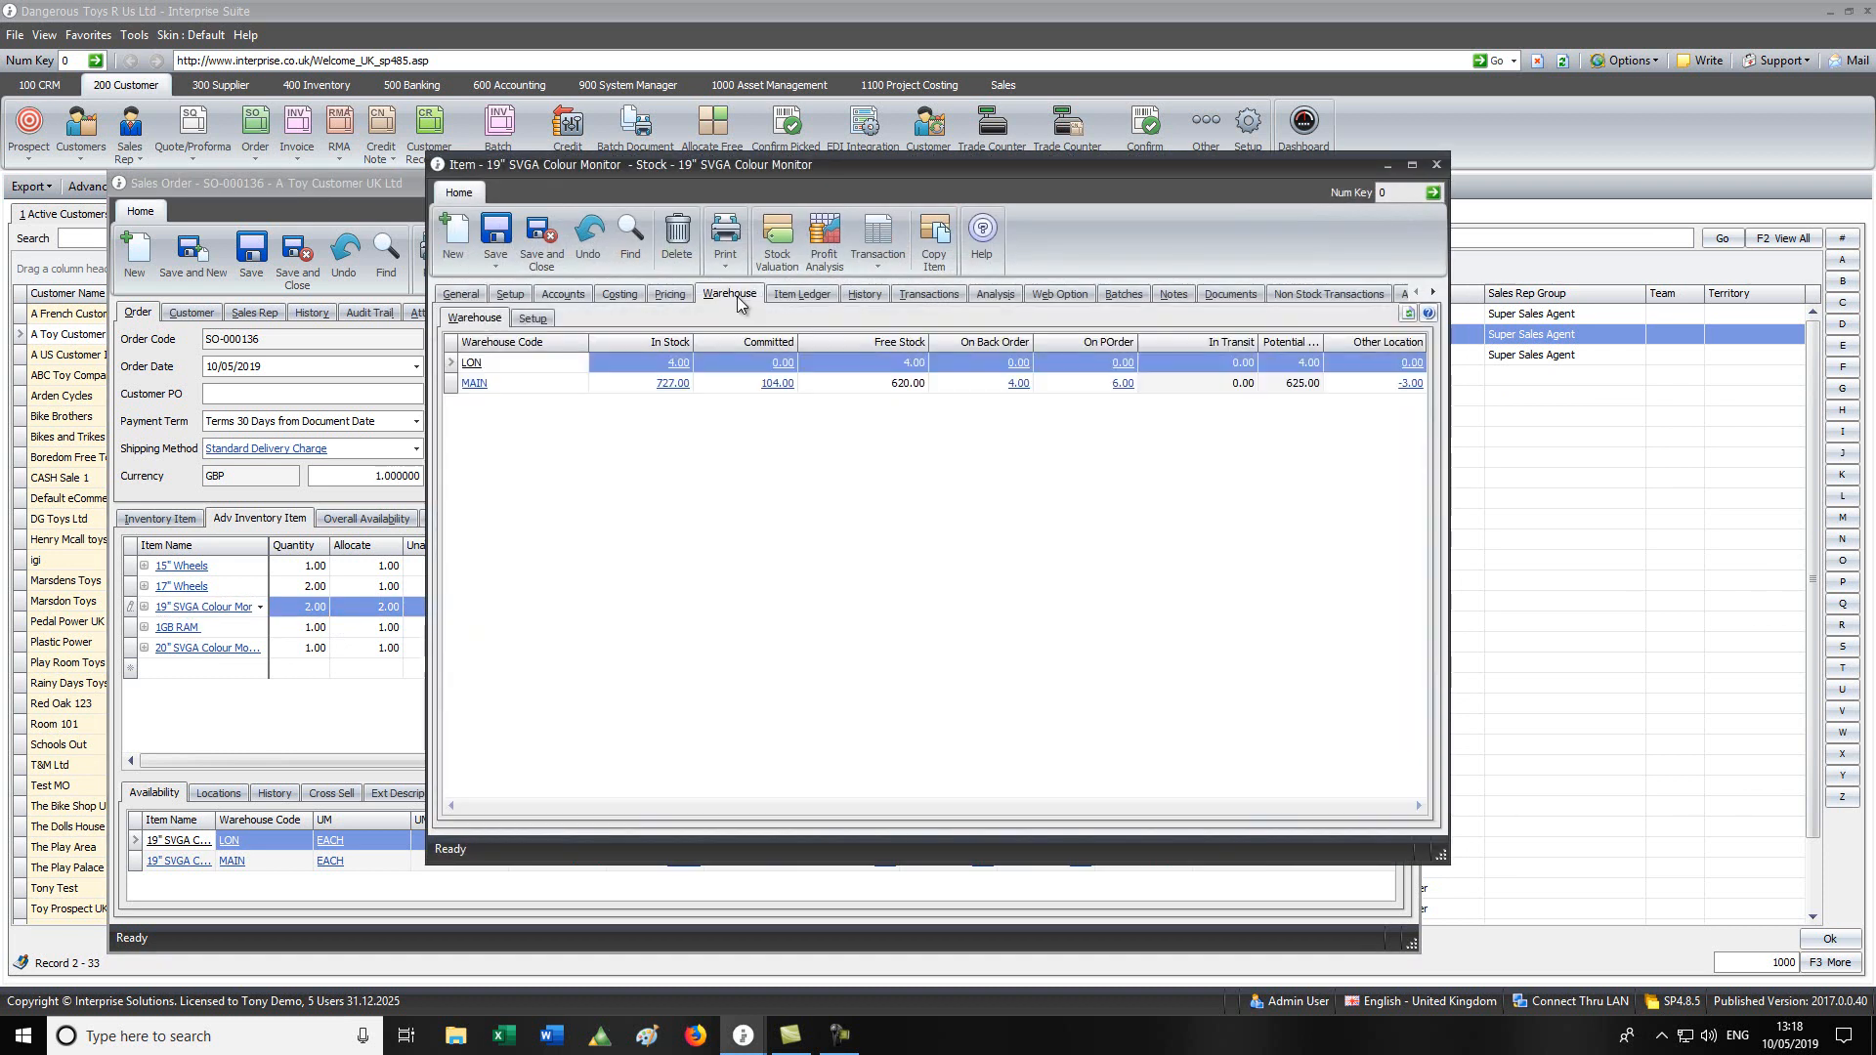
{"action": "left_click", "coordinate": [476, 383]}
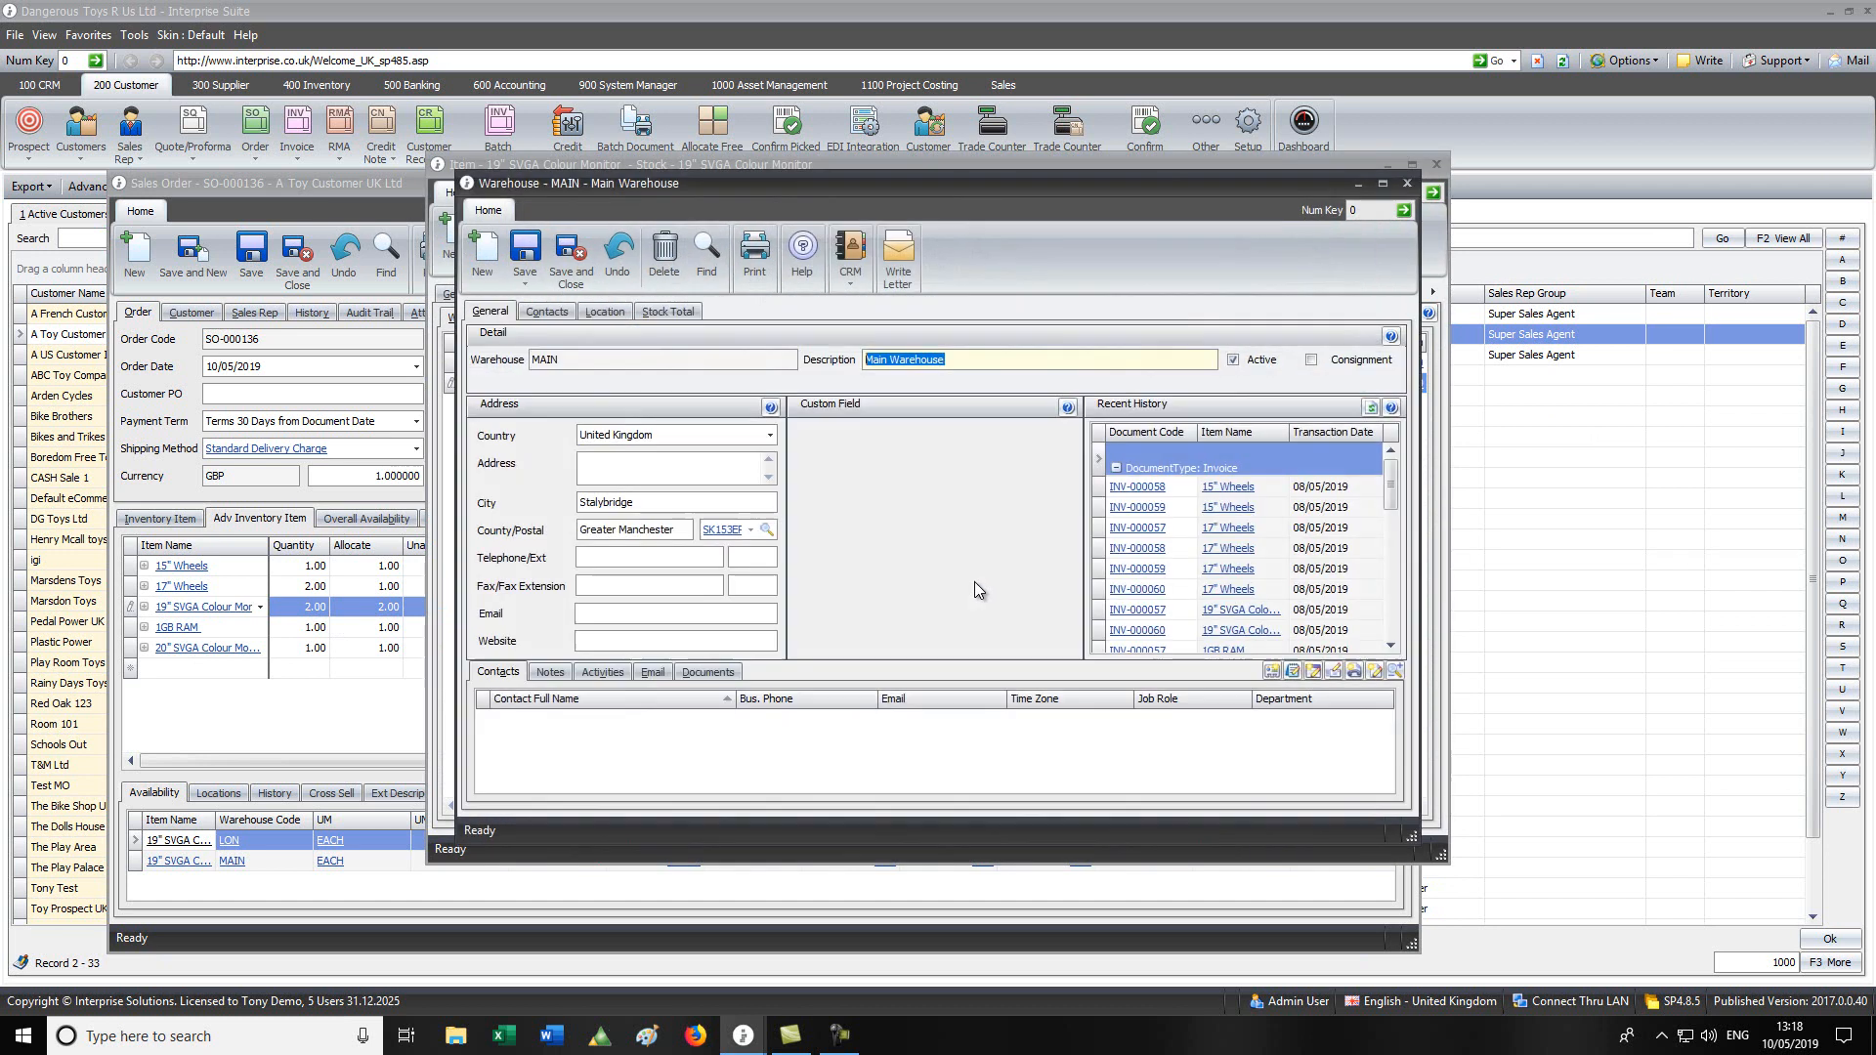
{"action": "left_click", "coordinate": [616, 313]}
{"action": "left_click_drag", "start_coordinate": [643, 183], "coordinate": [358, 113]}
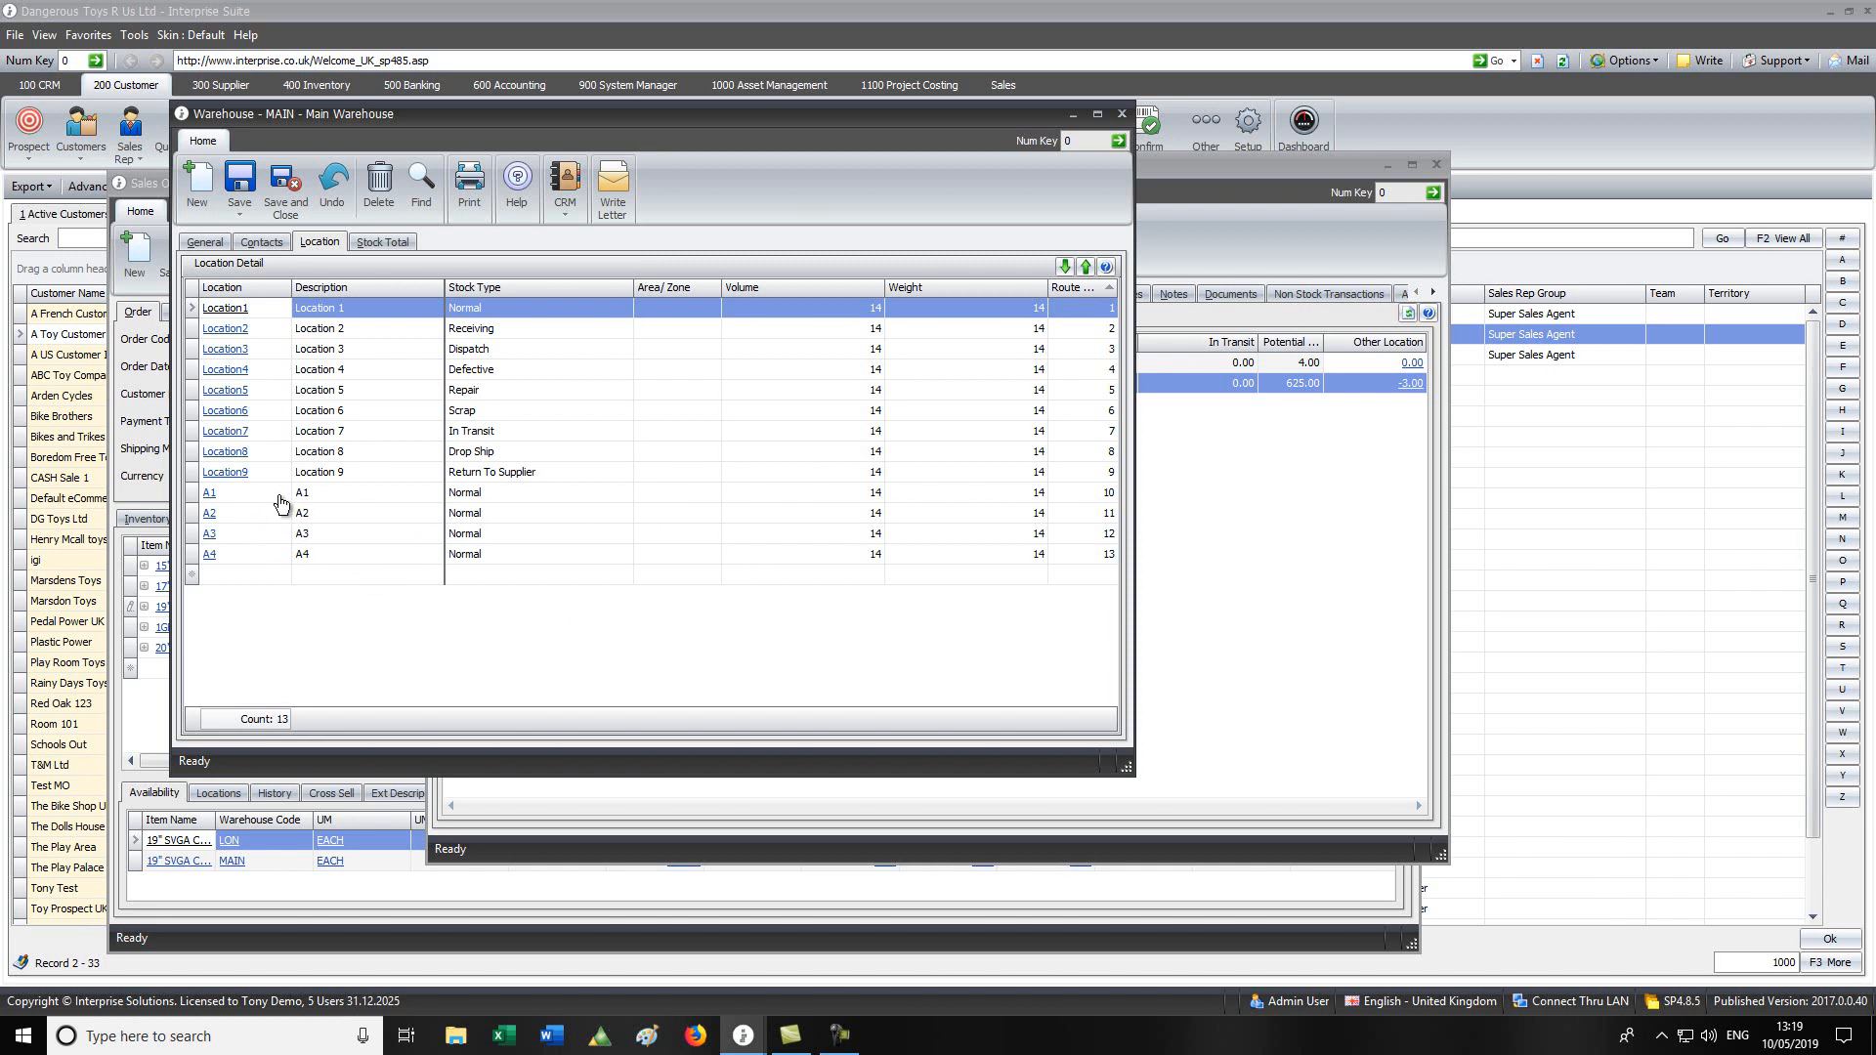
{"action": "left_click", "coordinate": [1122, 116]}
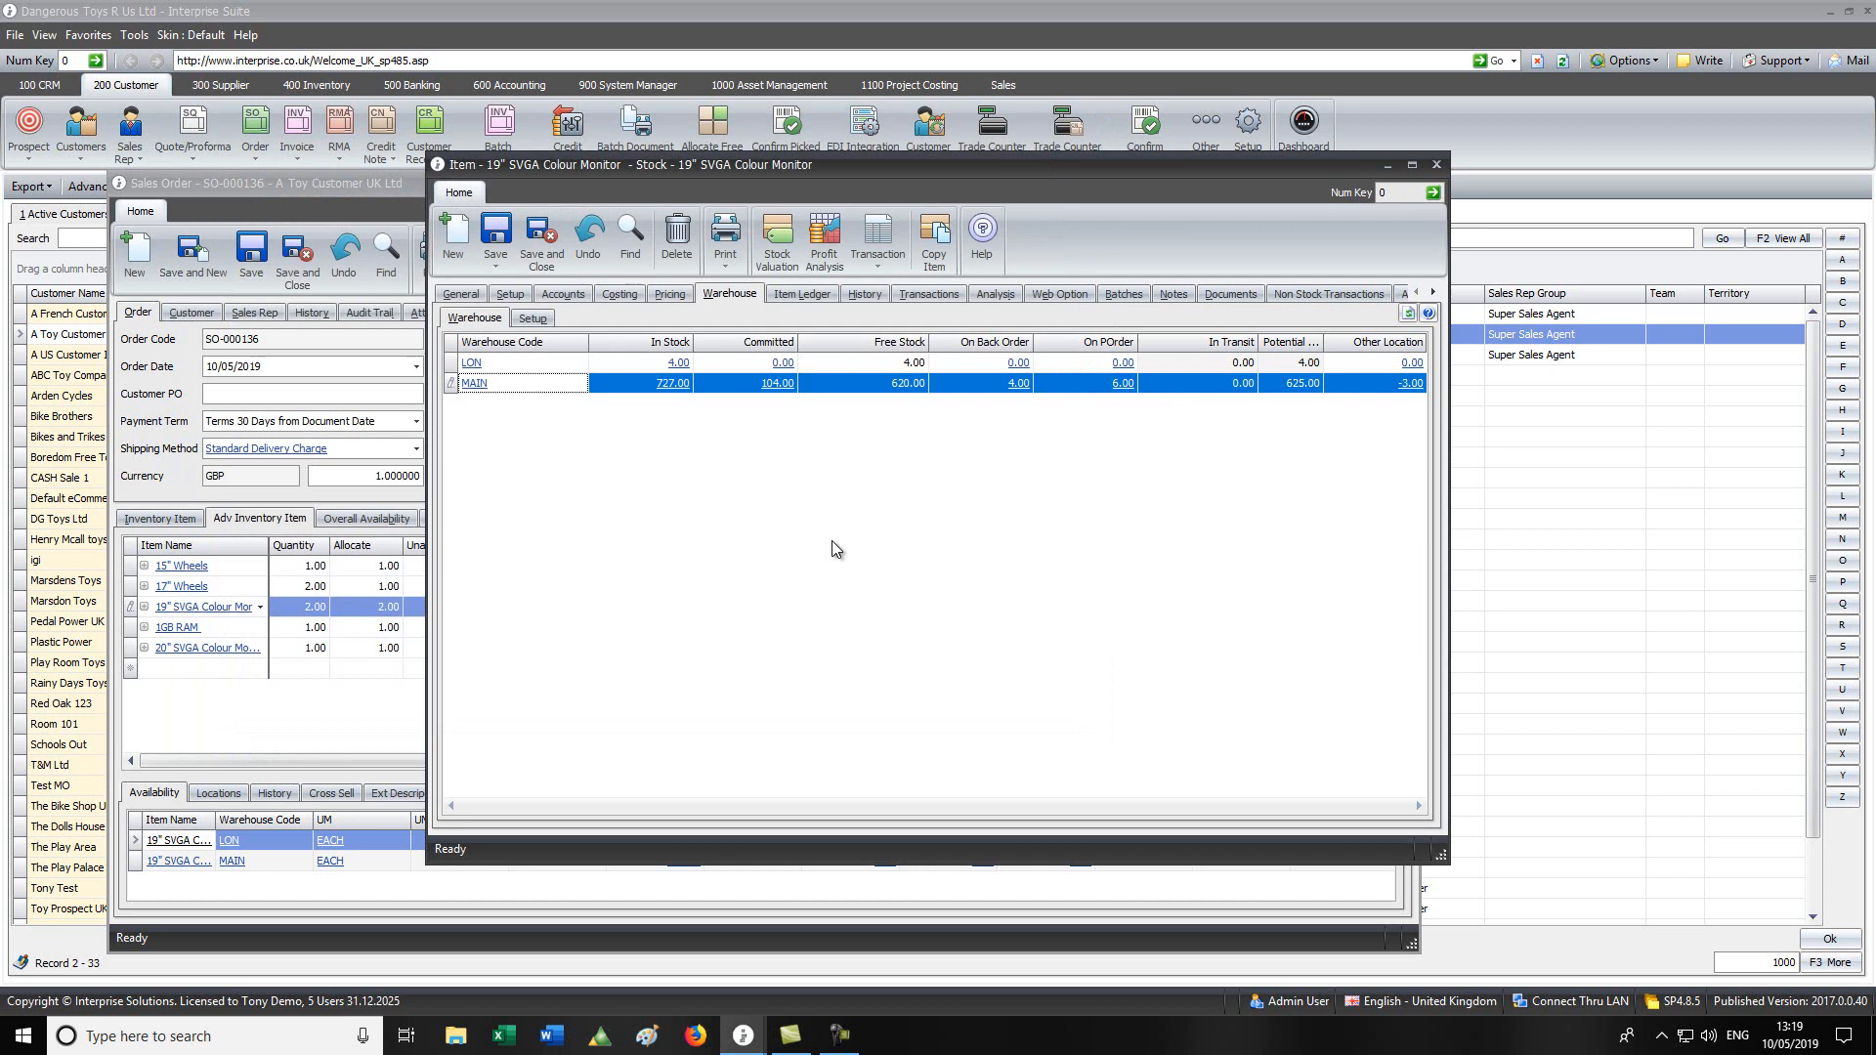
{"action": "left_click", "coordinate": [1437, 166]}
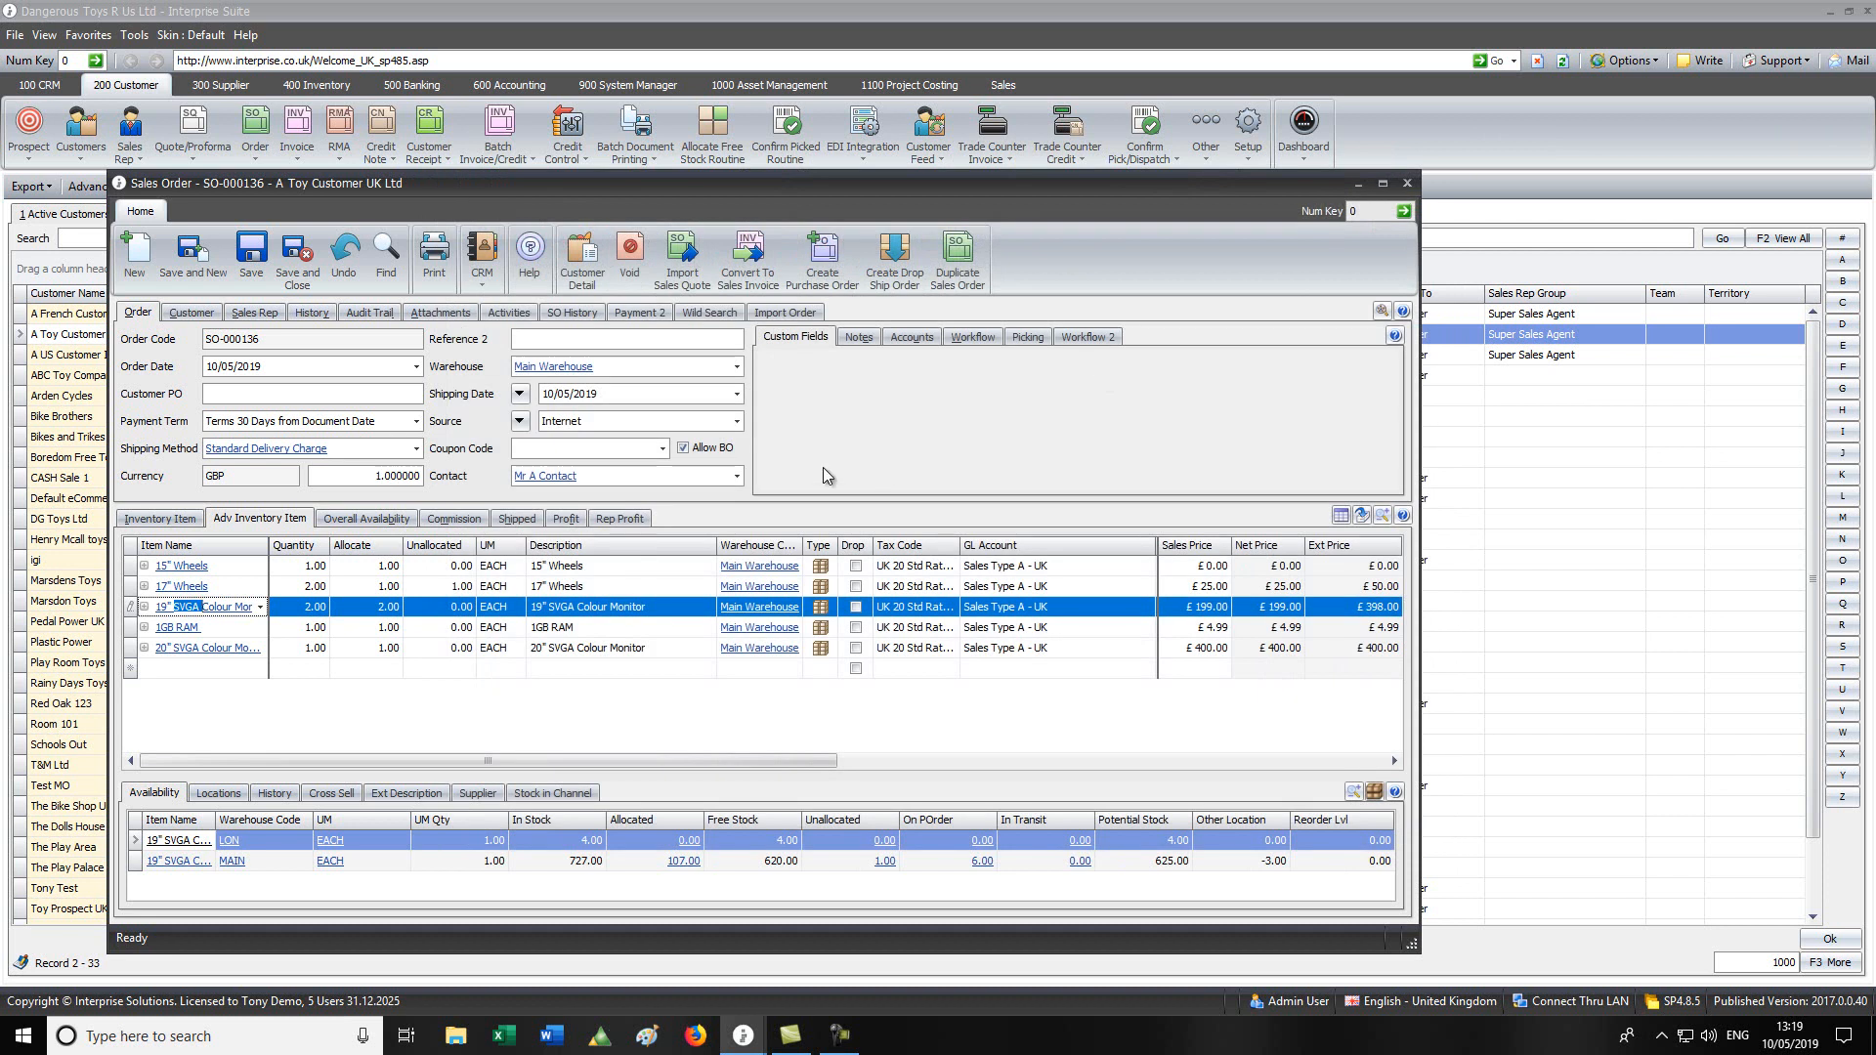
Step: Show the order's picking details and print only the Pick Note by Route Order to a preview, leaving out the Order Picking Ticket
{"action": "left_click", "coordinate": [1028, 338]}
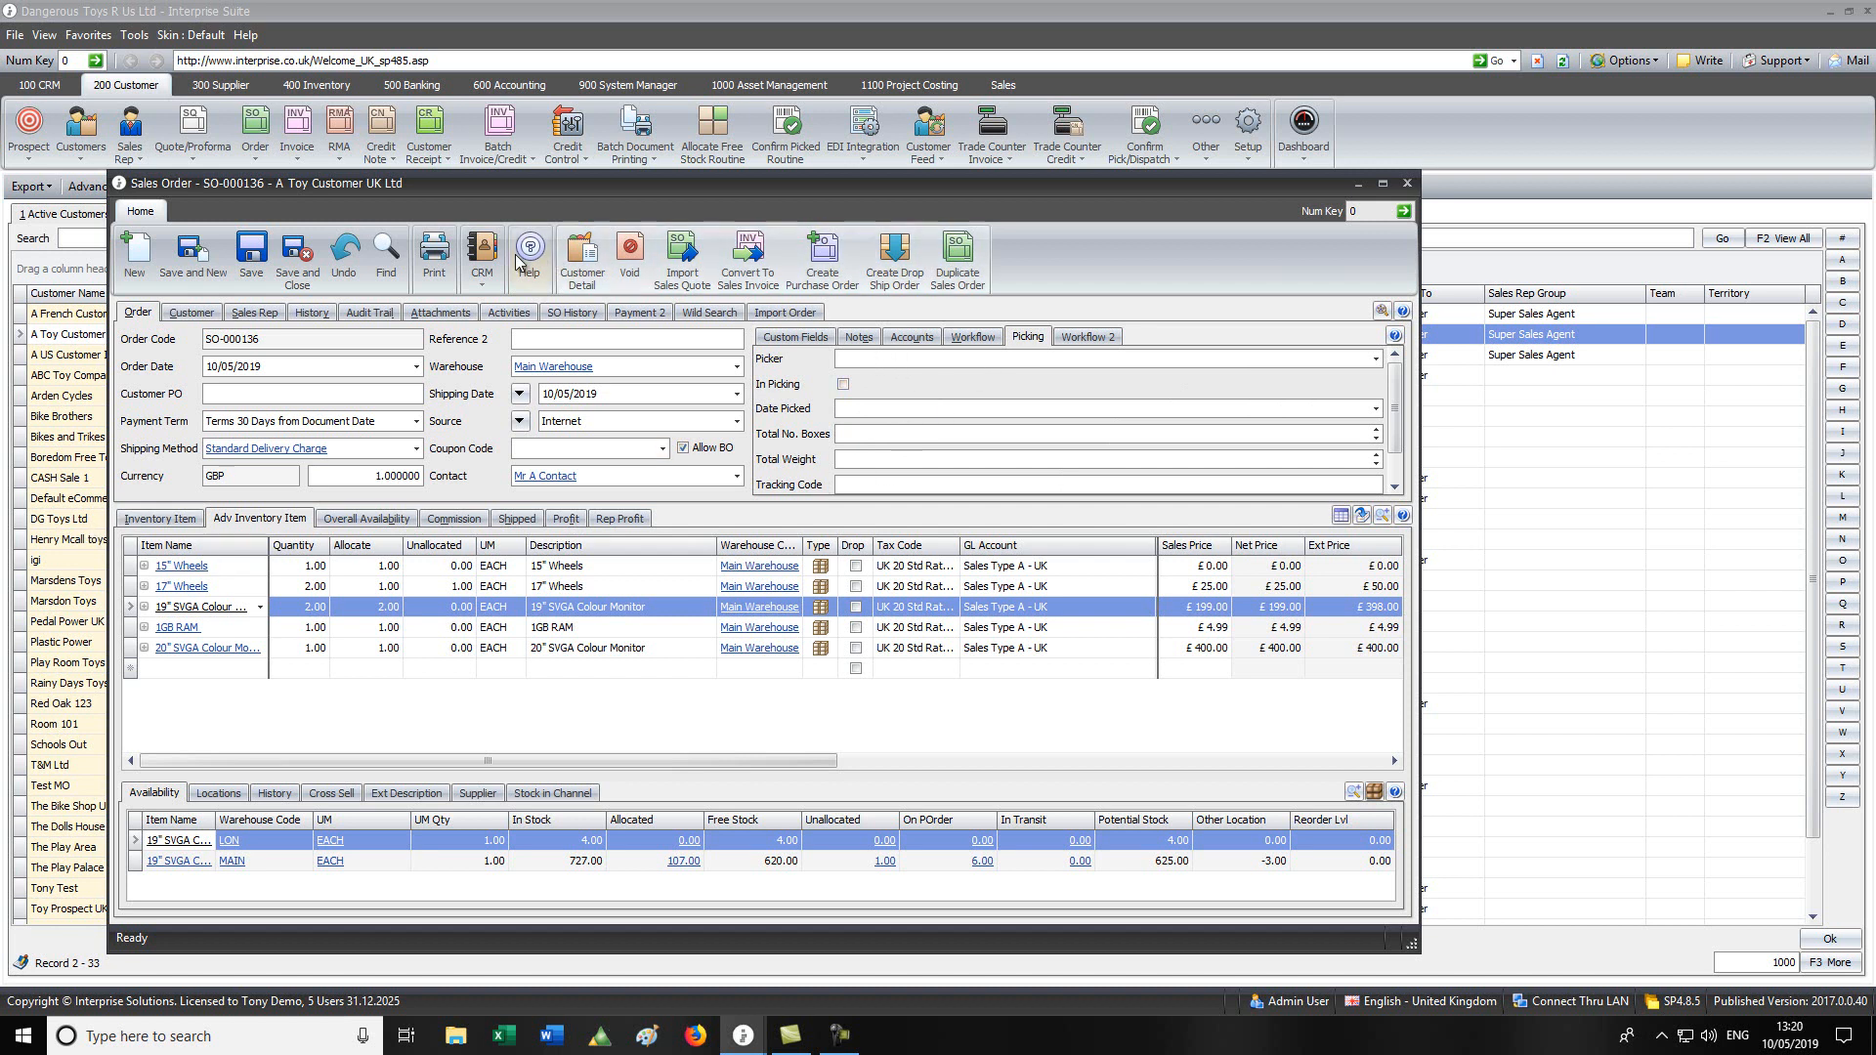
{"action": "left_click", "coordinate": [448, 258]}
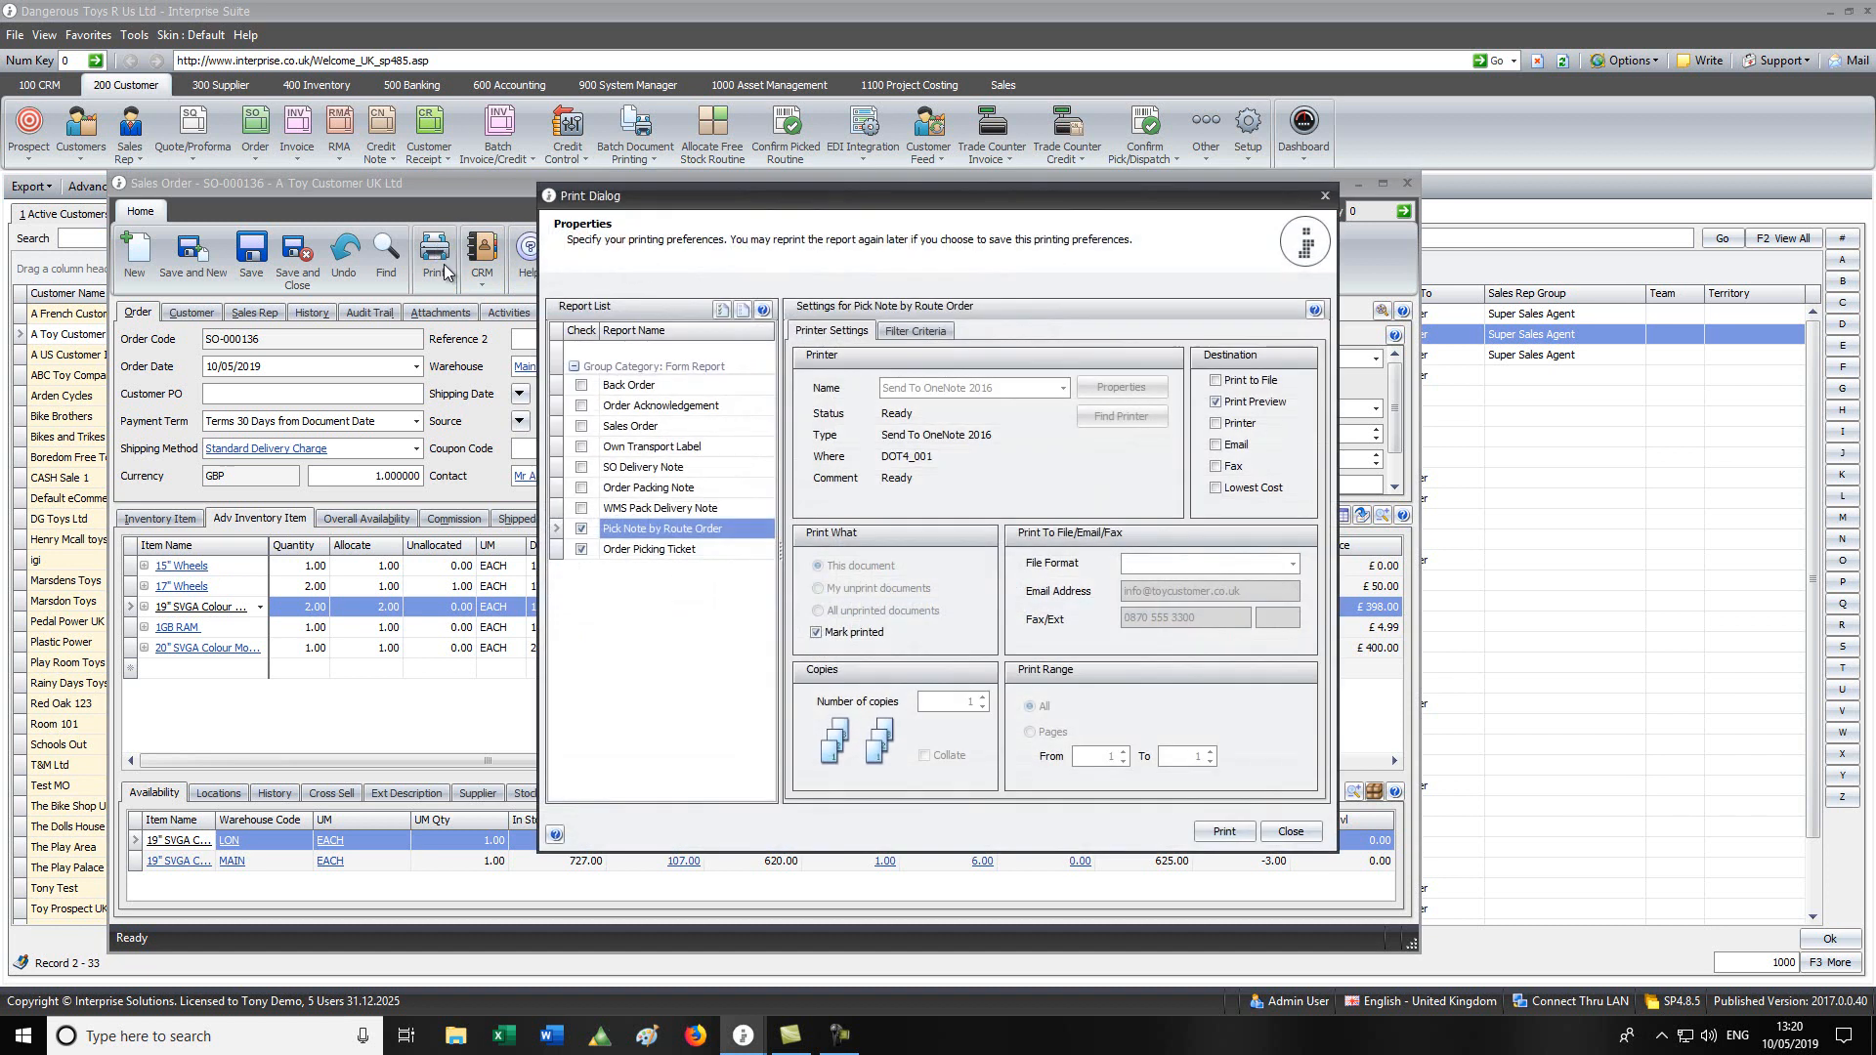
{"action": "left_click", "coordinate": [582, 550]}
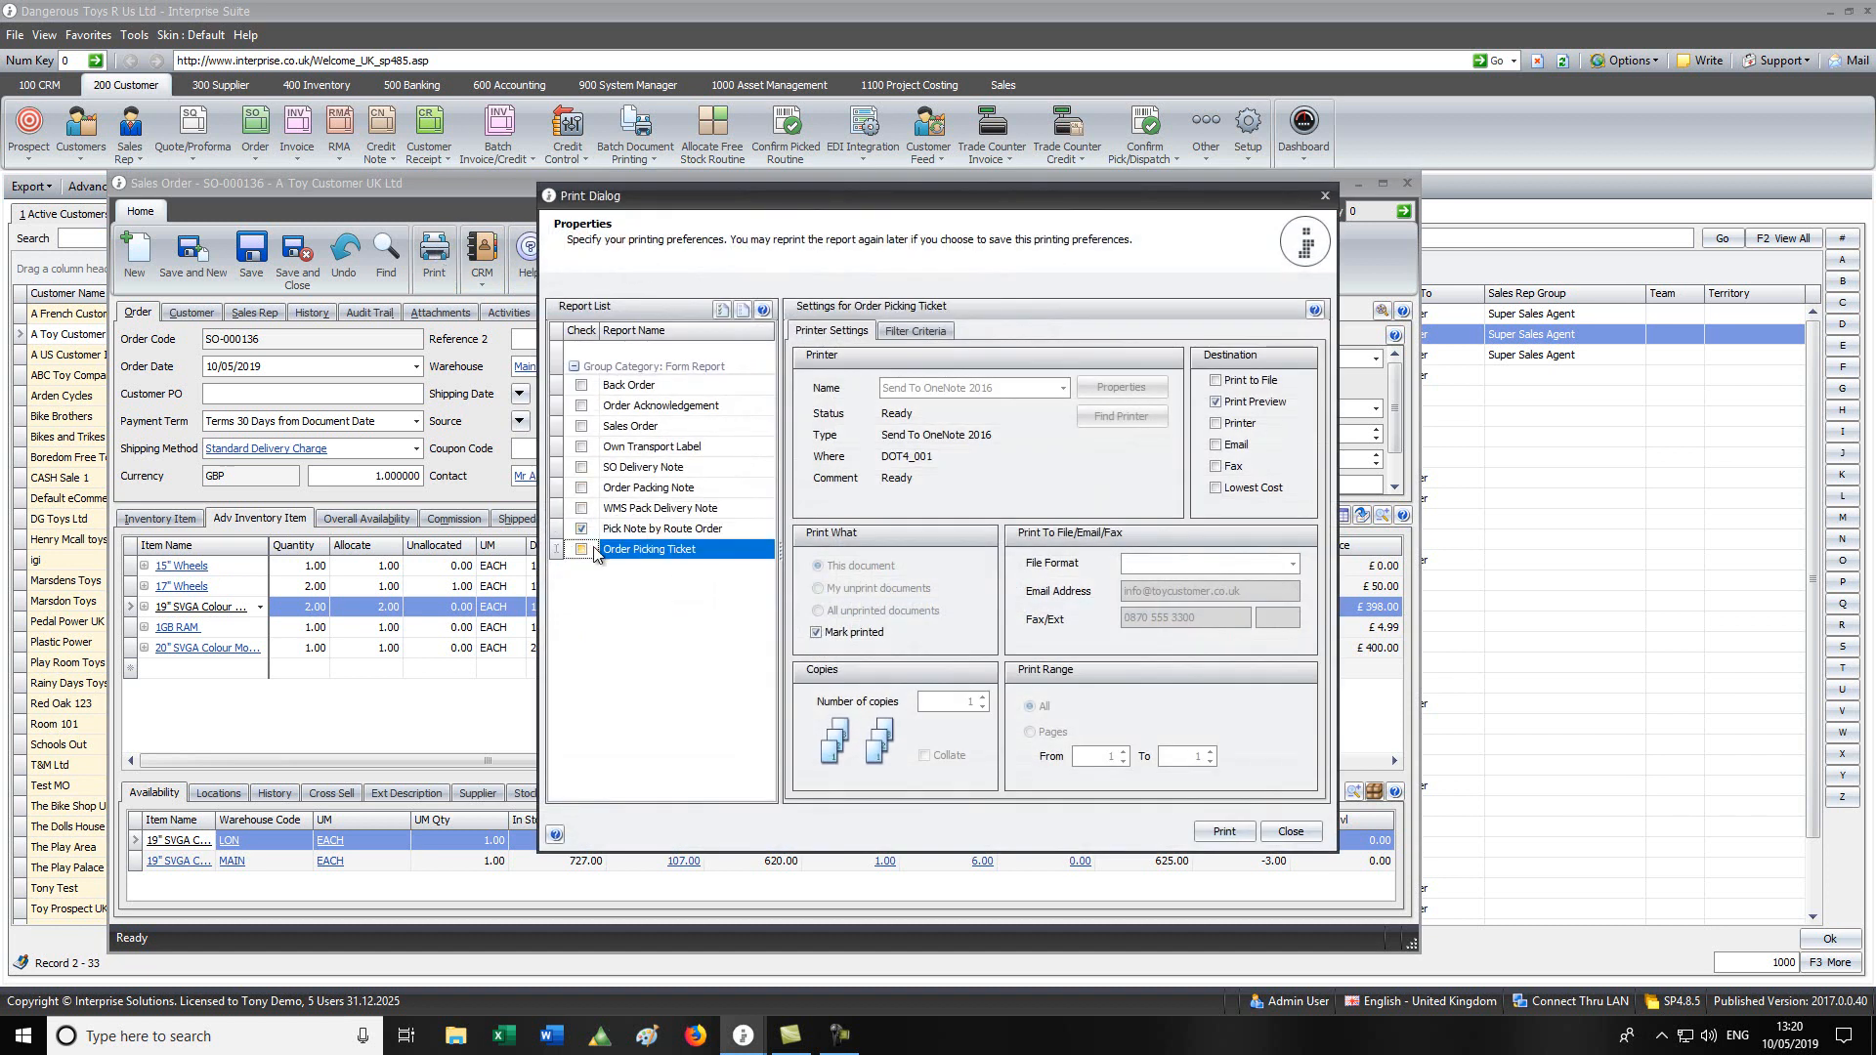
{"action": "left_click", "coordinate": [631, 530]}
{"action": "left_click", "coordinate": [1225, 832]}
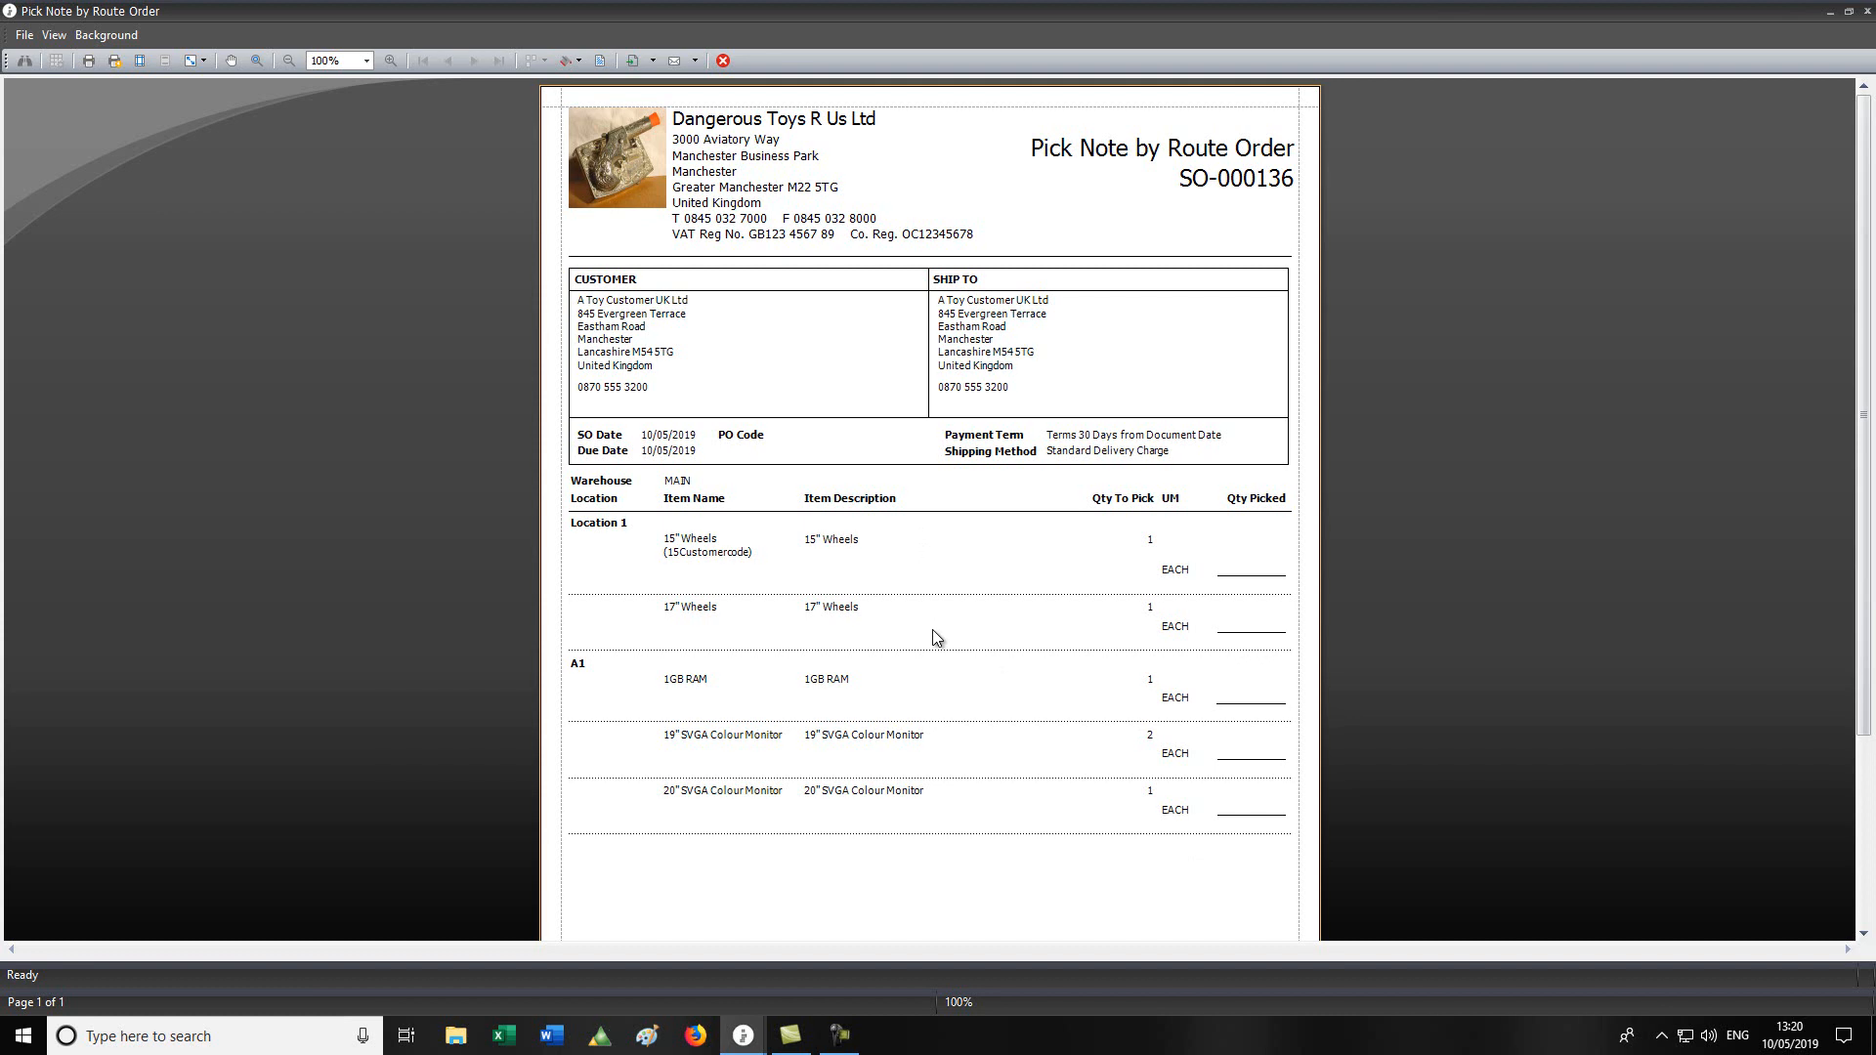
{"action": "left_click", "coordinate": [1865, 11]}
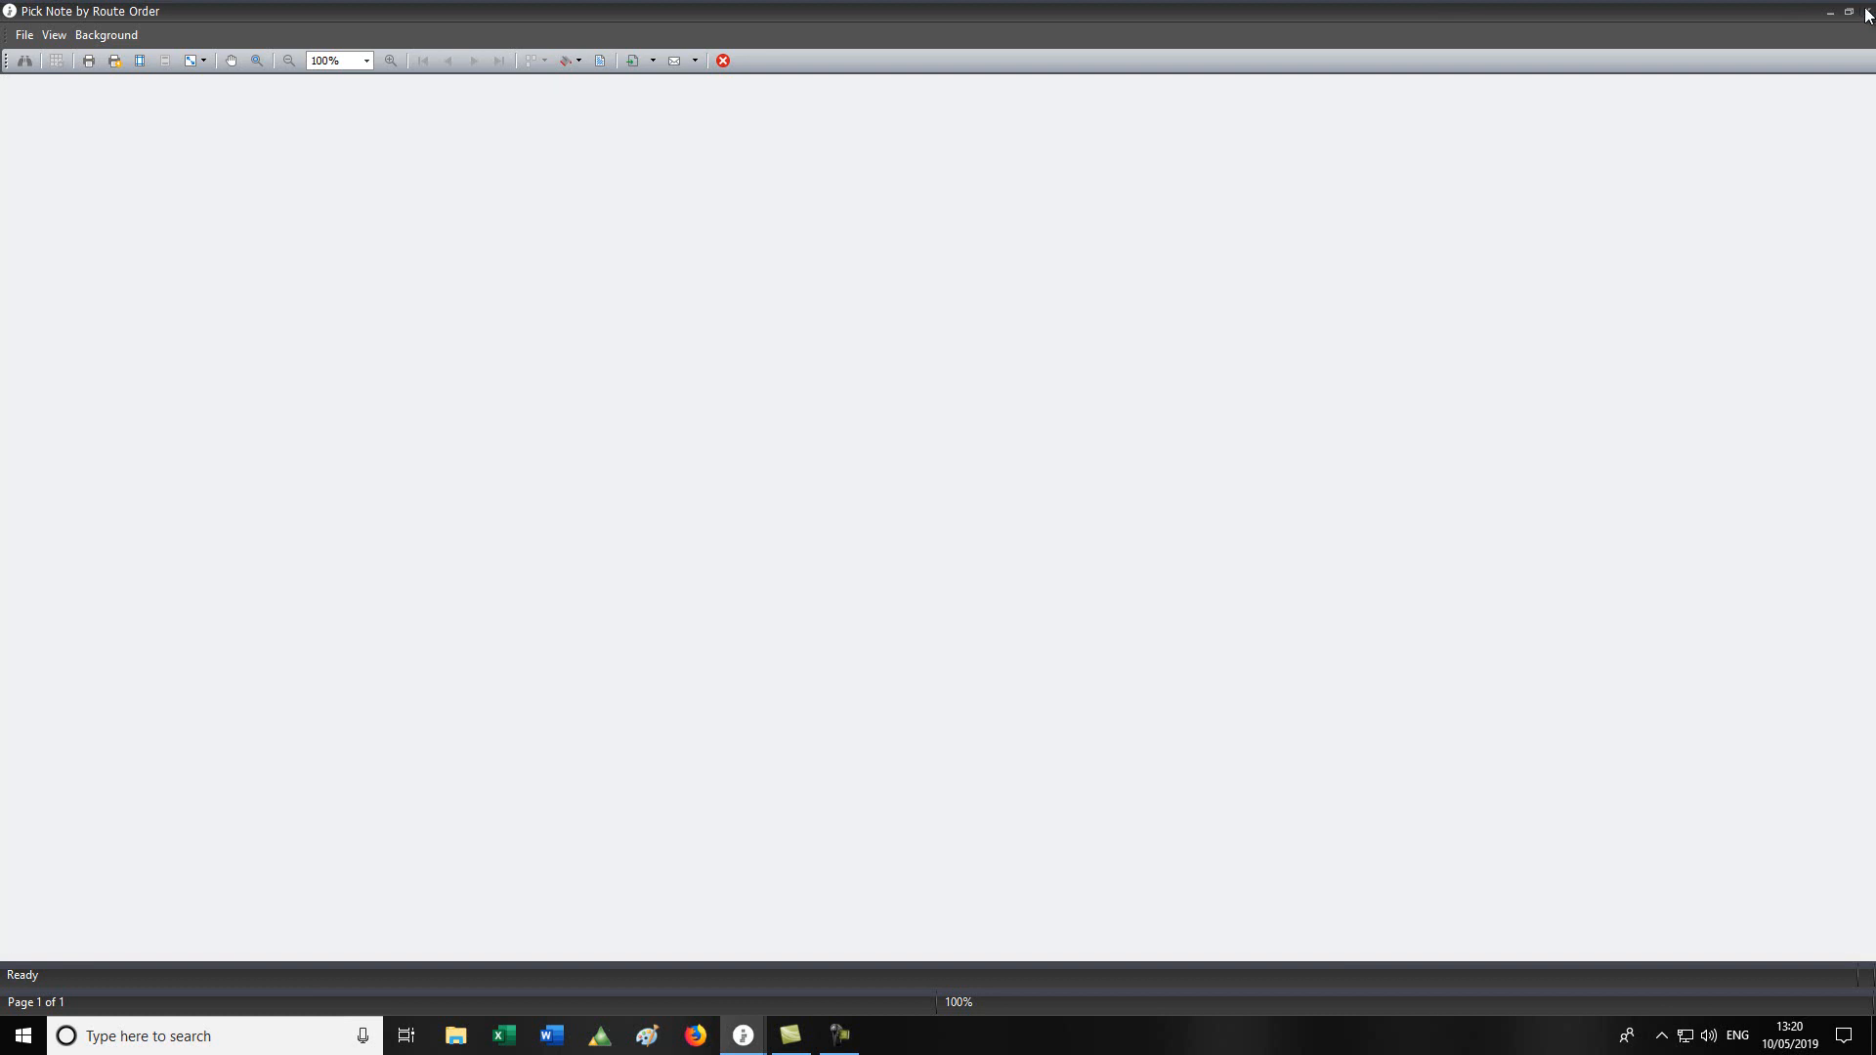
{"action": "left_click", "coordinate": [1305, 828]}
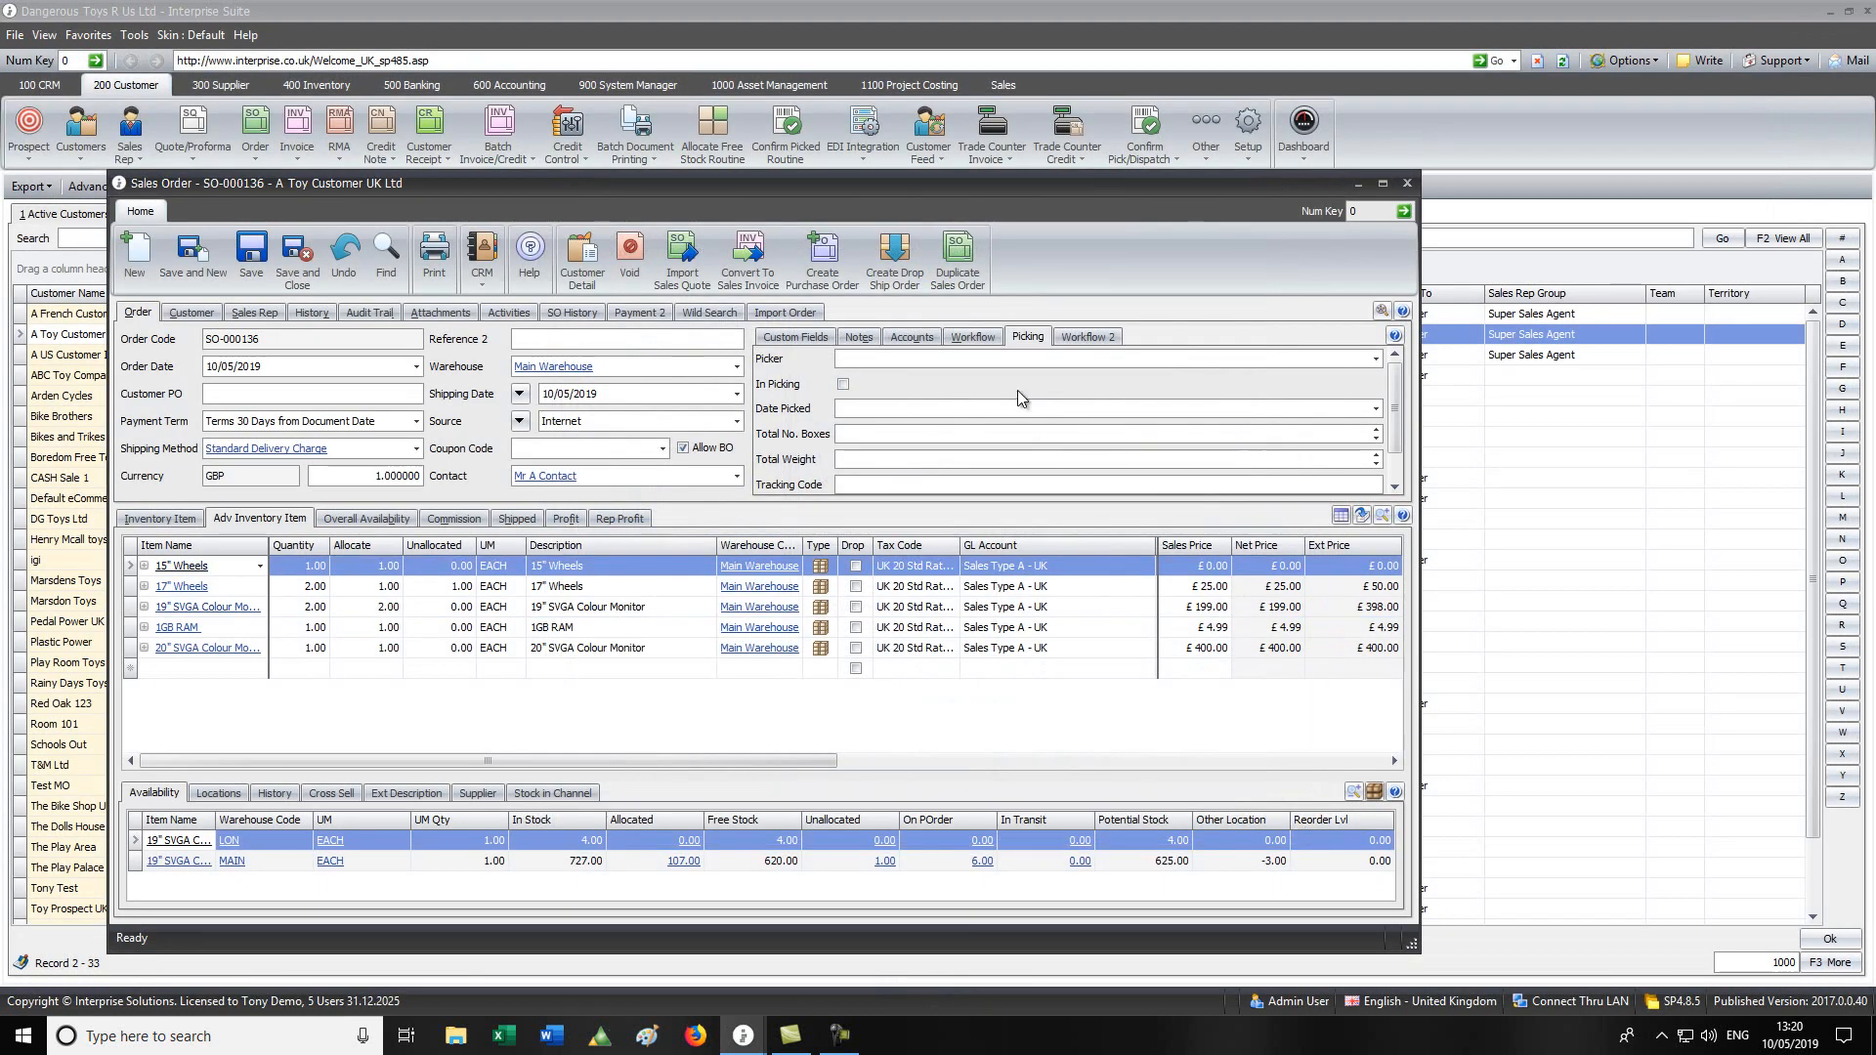
Step: Check the sales order's workflow stage, and save and close the order
{"action": "left_click", "coordinate": [973, 337]}
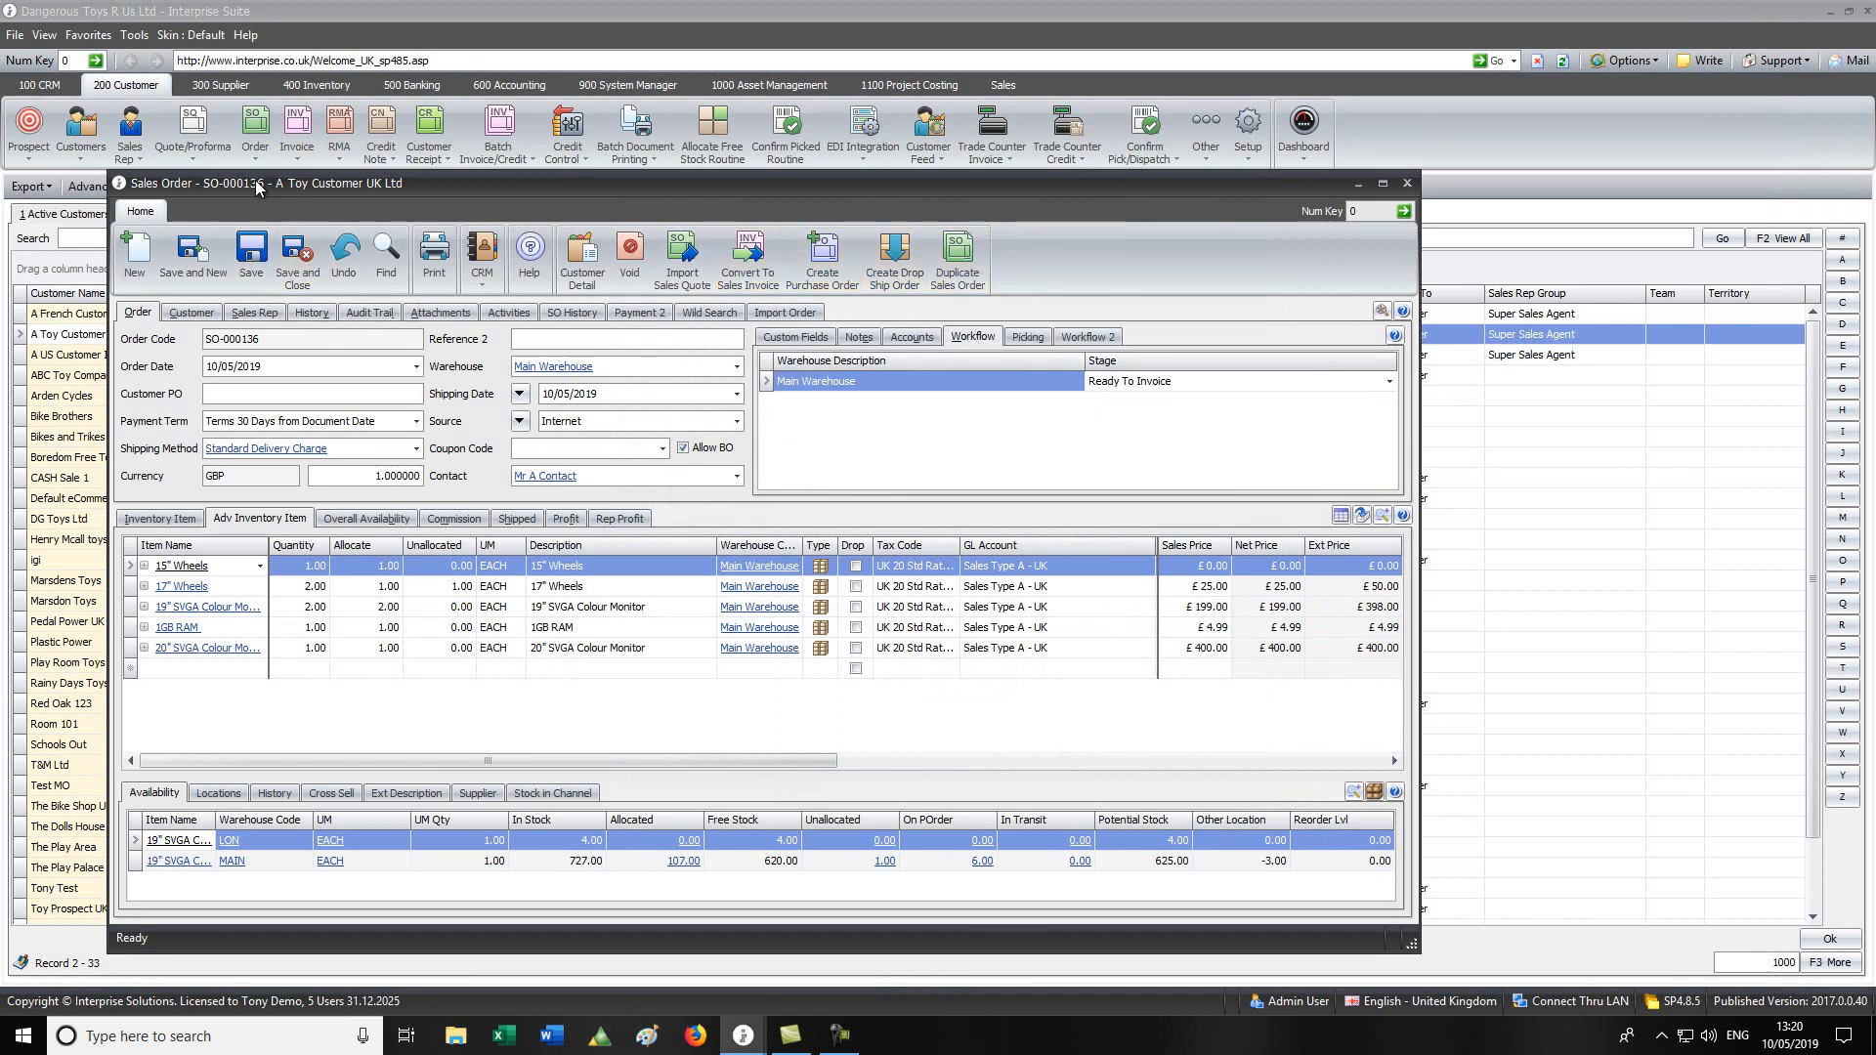
{"action": "left_click", "coordinate": [298, 259]}
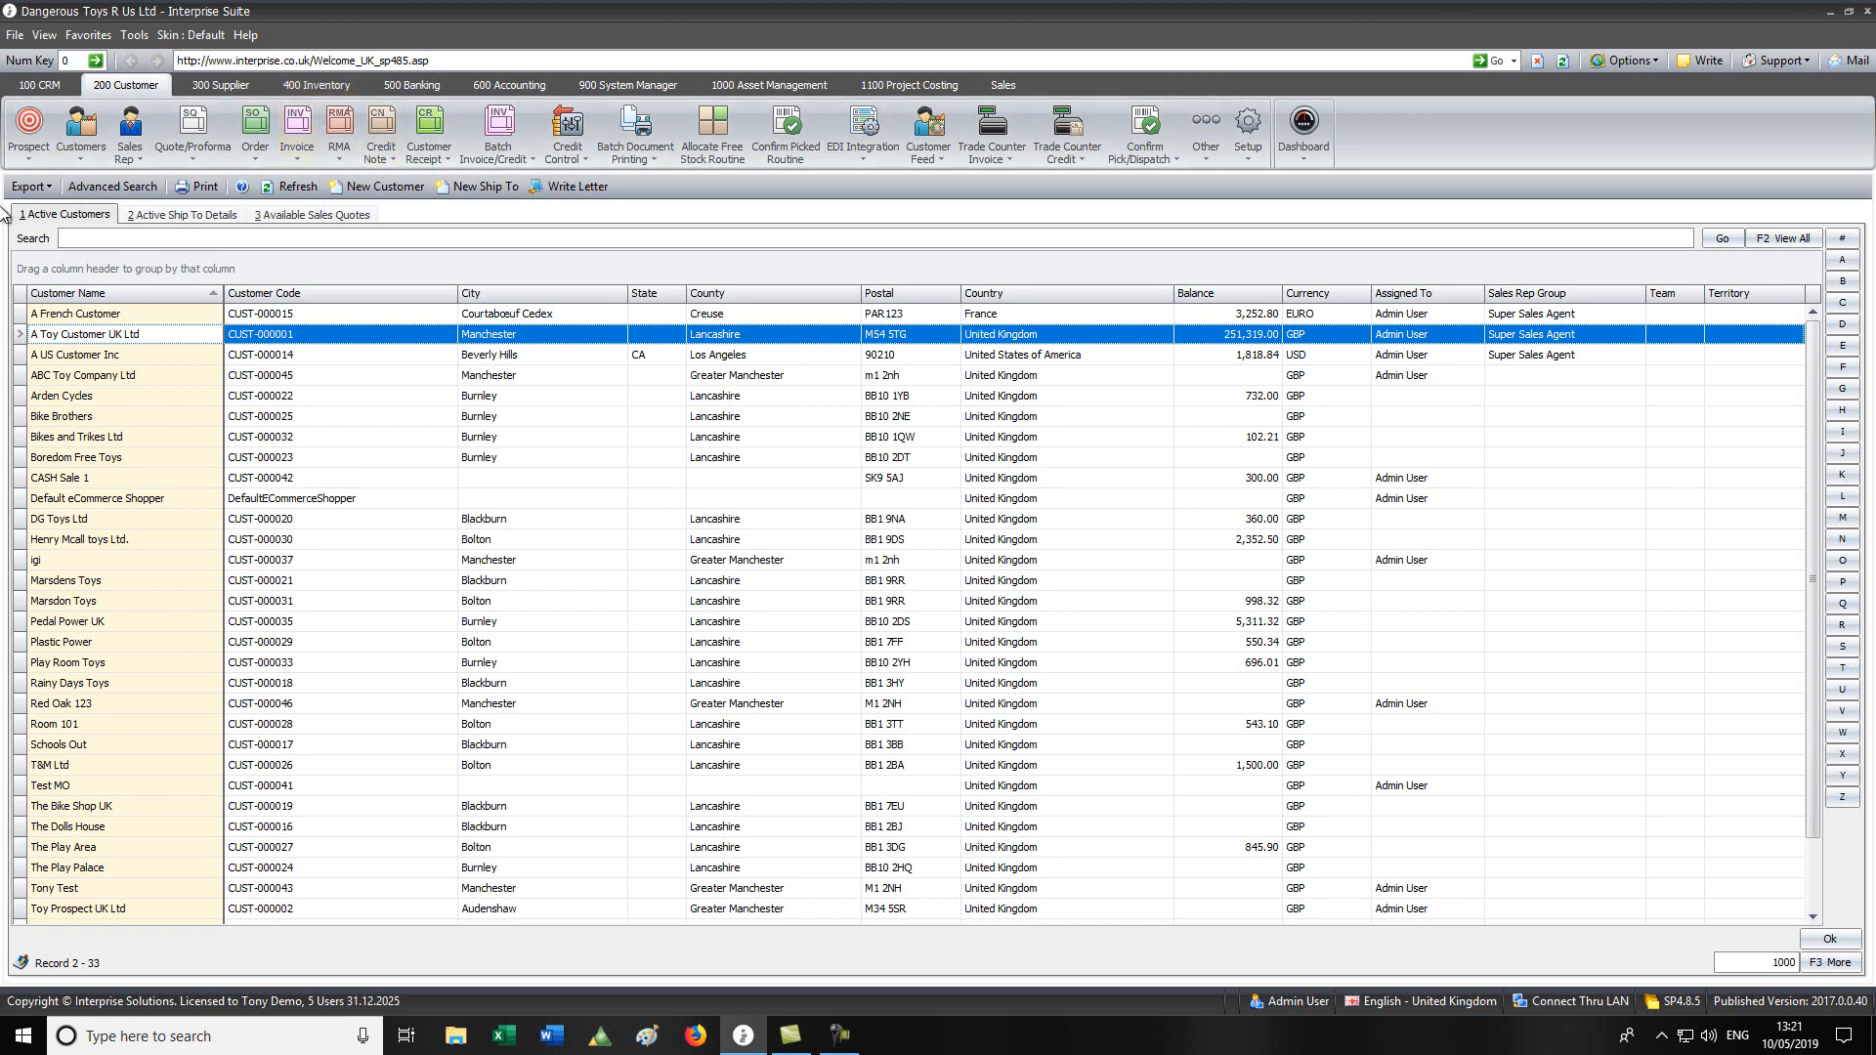
Step: Open the inventory picking dashboard, view the next order due for picking, and cancel that pick
{"action": "left_click", "coordinate": [338, 92]}
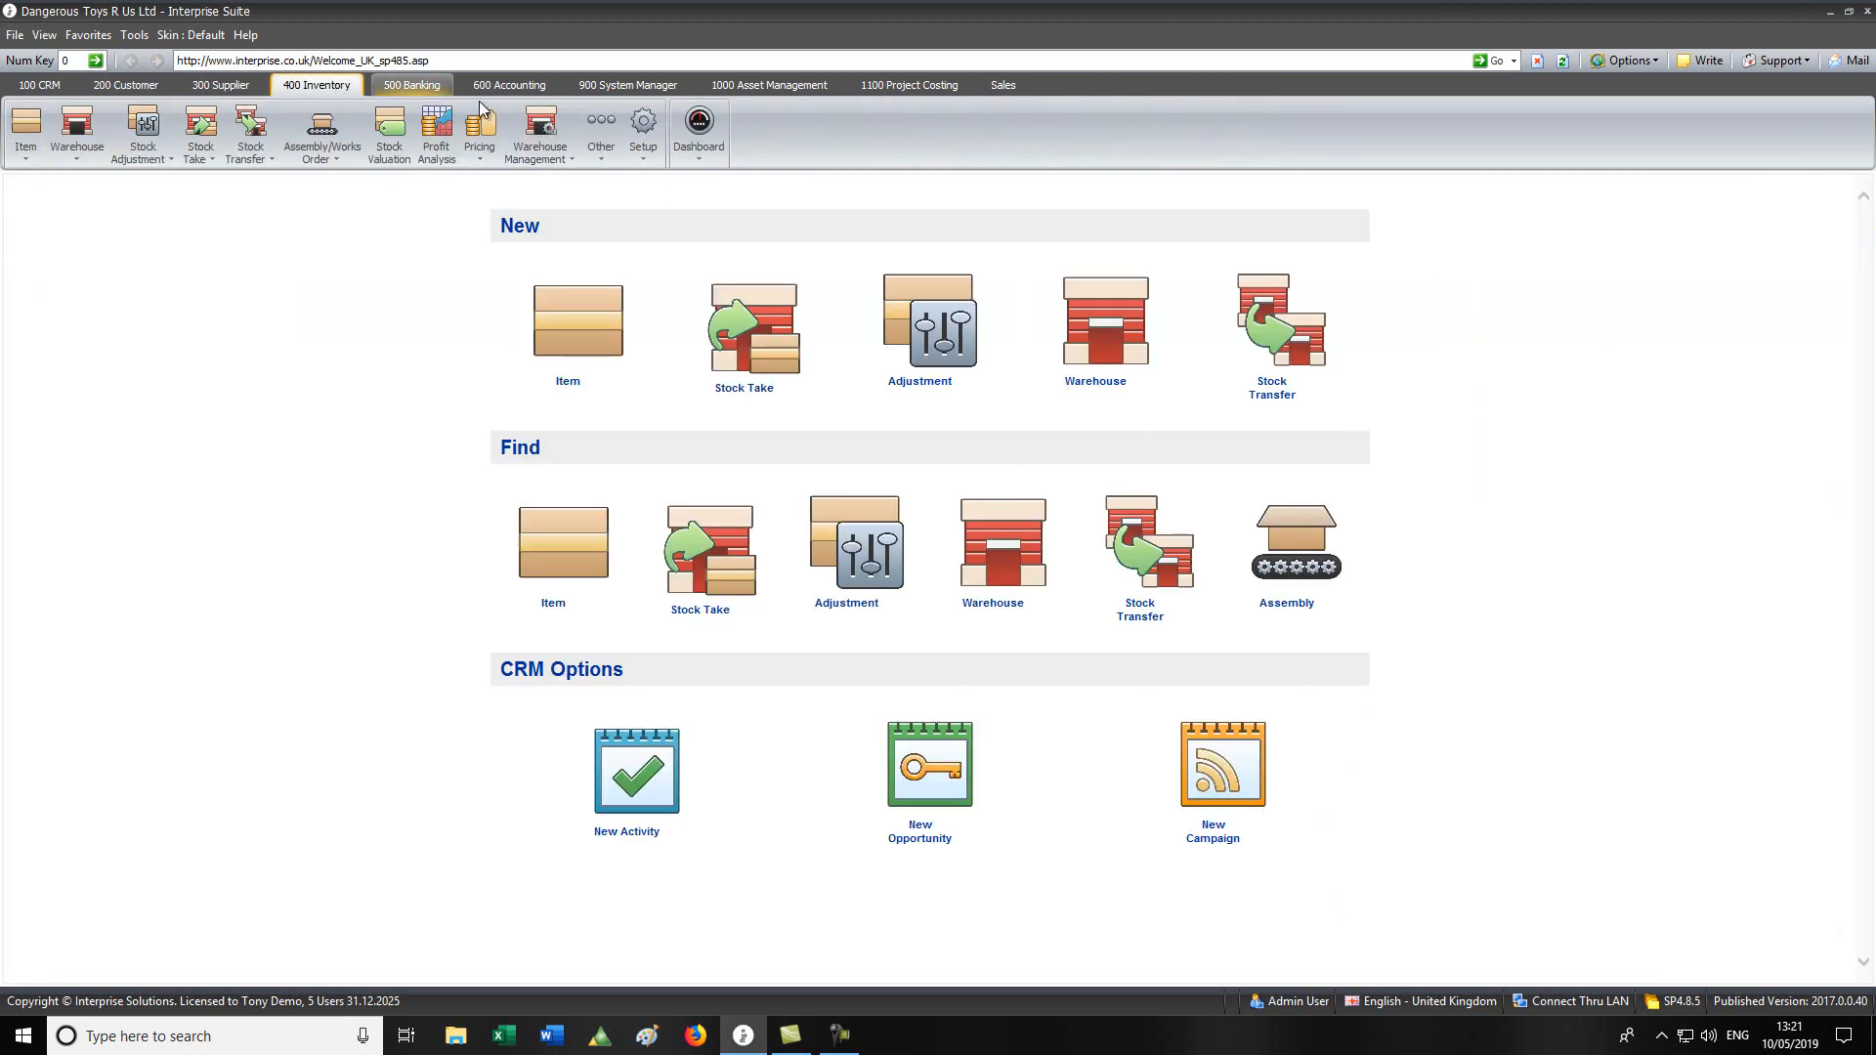
{"action": "left_click", "coordinate": [698, 120]}
{"action": "left_click", "coordinate": [743, 202]}
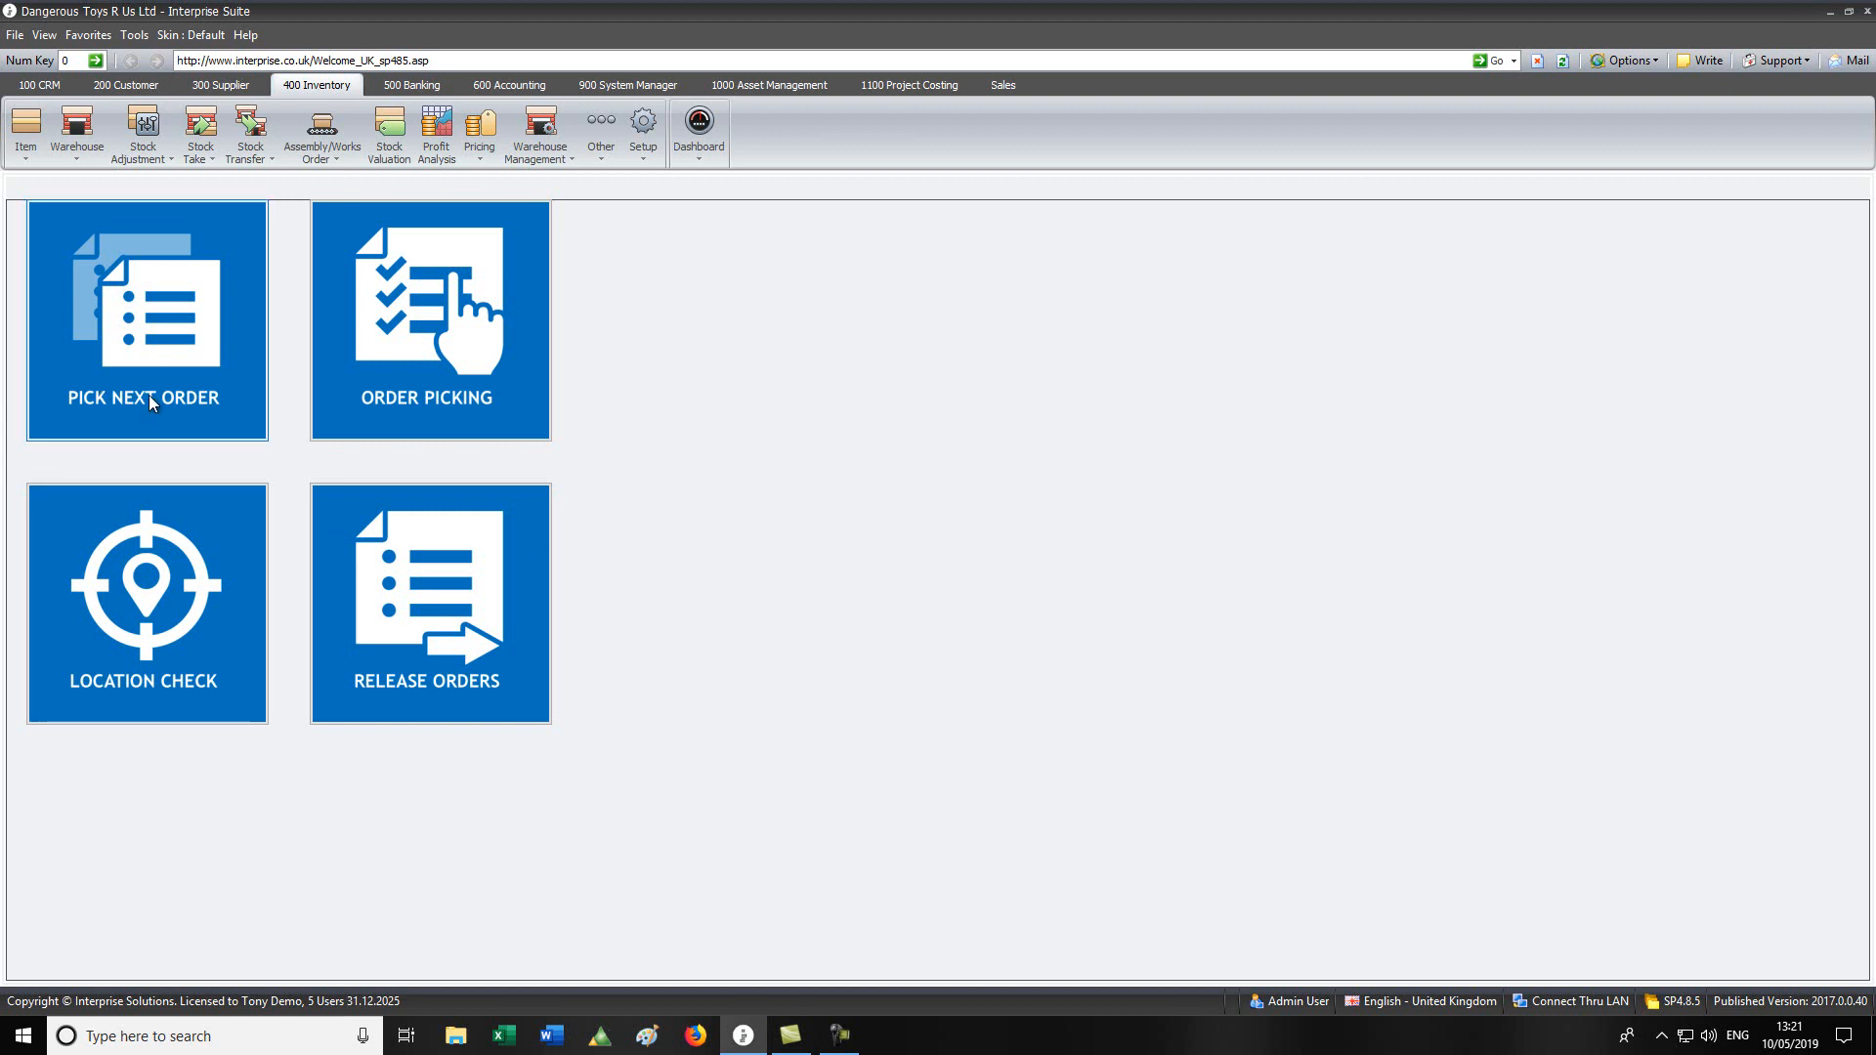
{"action": "left_click", "coordinate": [143, 362]}
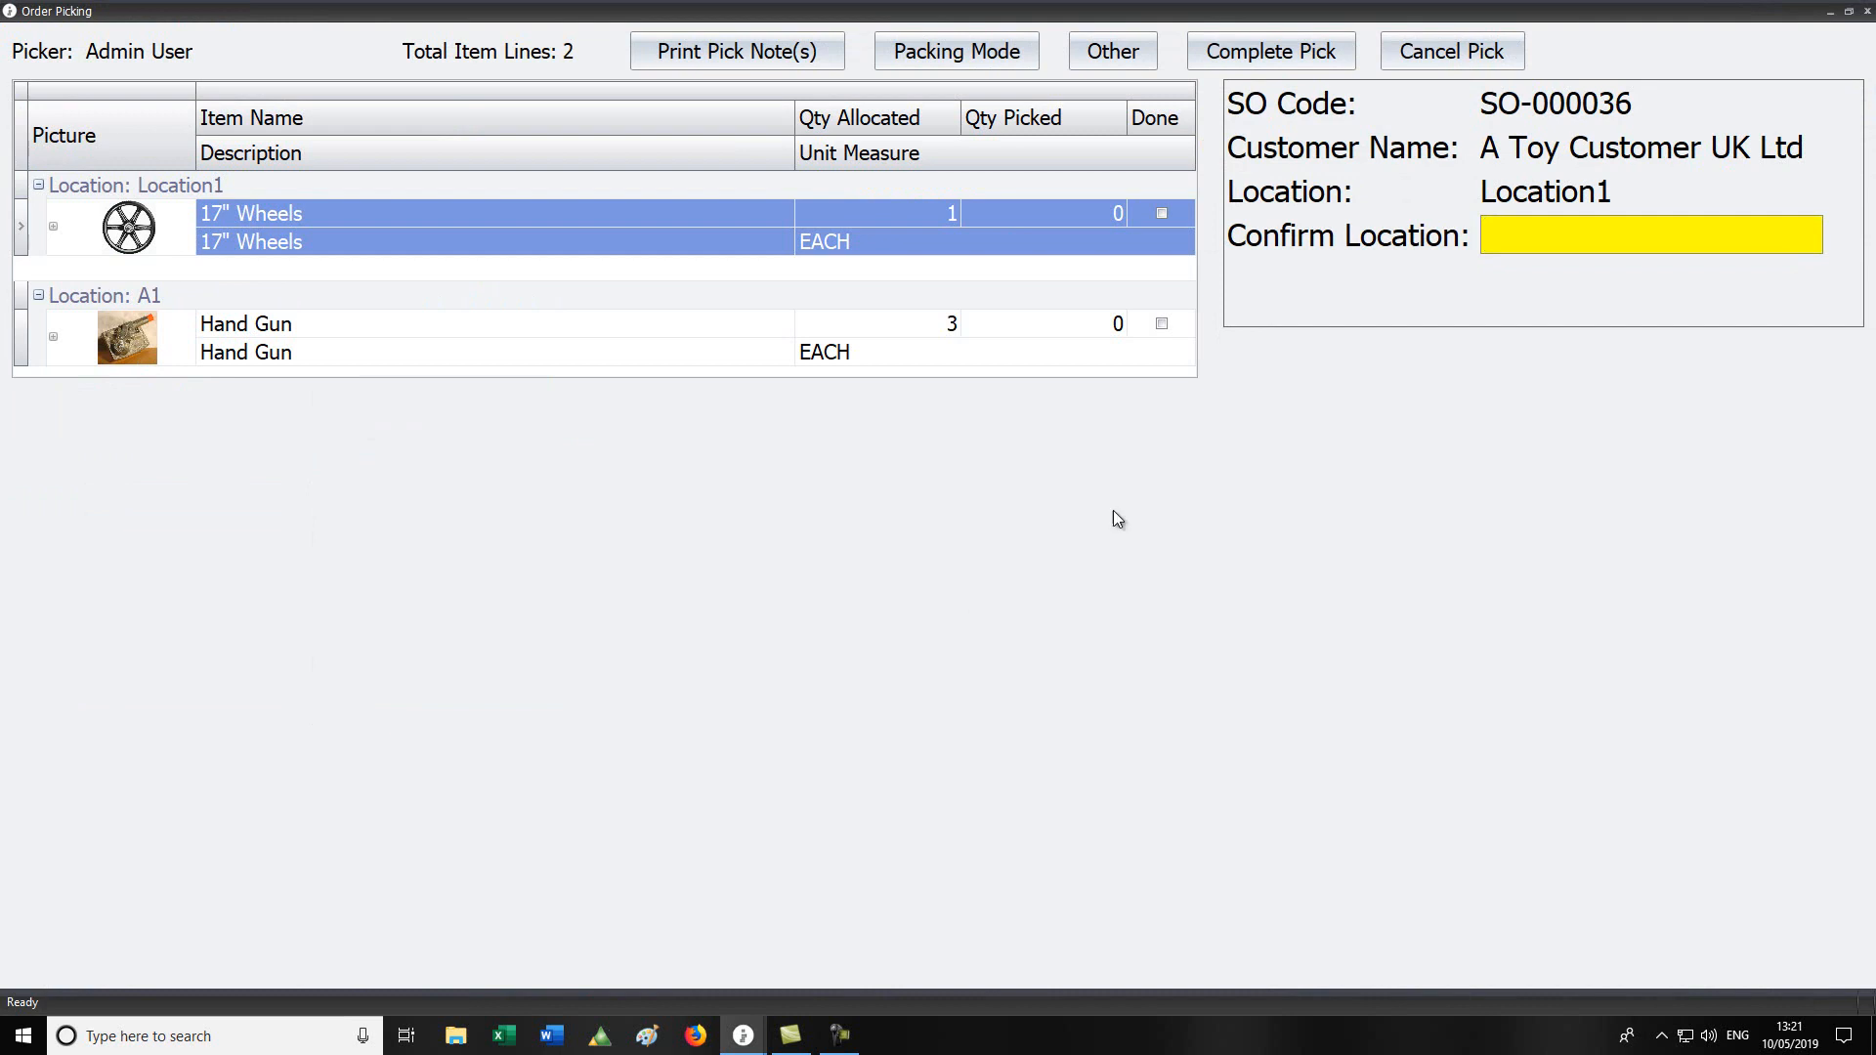
{"action": "left_click", "coordinate": [1455, 56]}
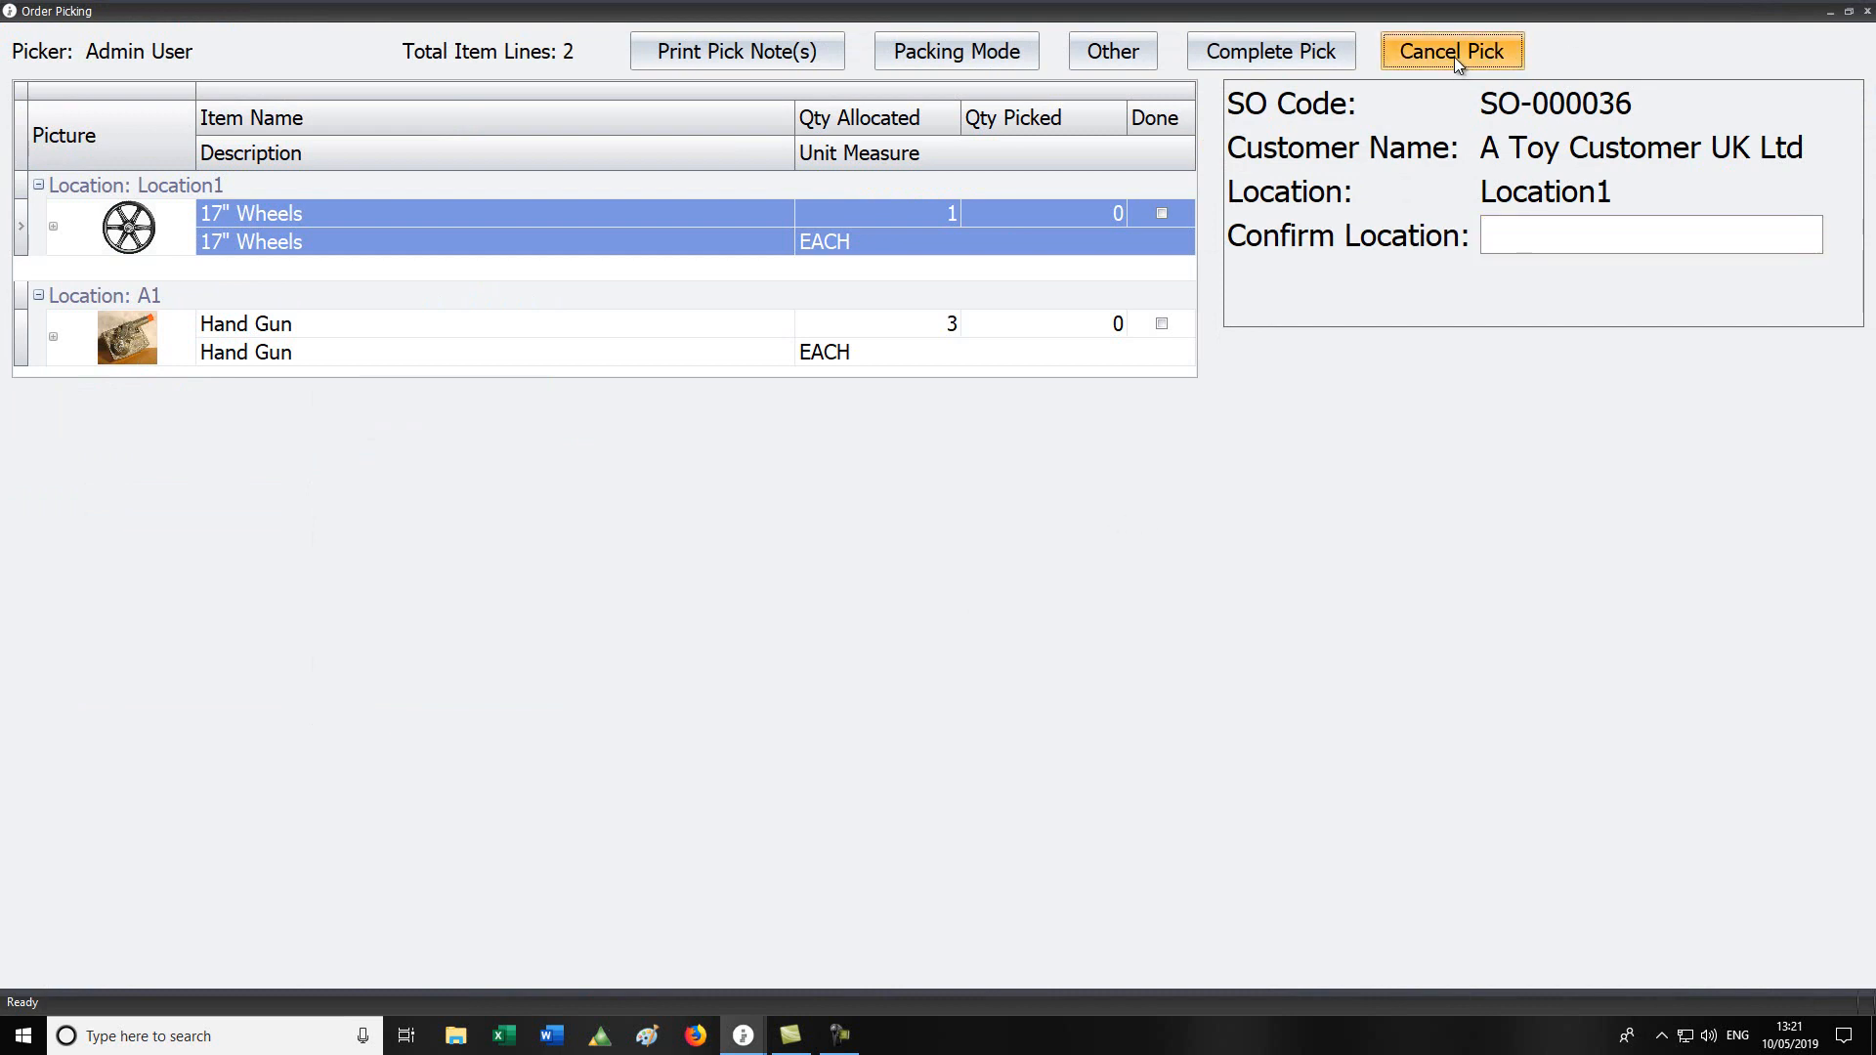
Step: Open the list of orders to pick and check the item lines of the A Toy Customer UK Ltd order dated 03/04/2019
{"action": "left_click", "coordinate": [430, 336]}
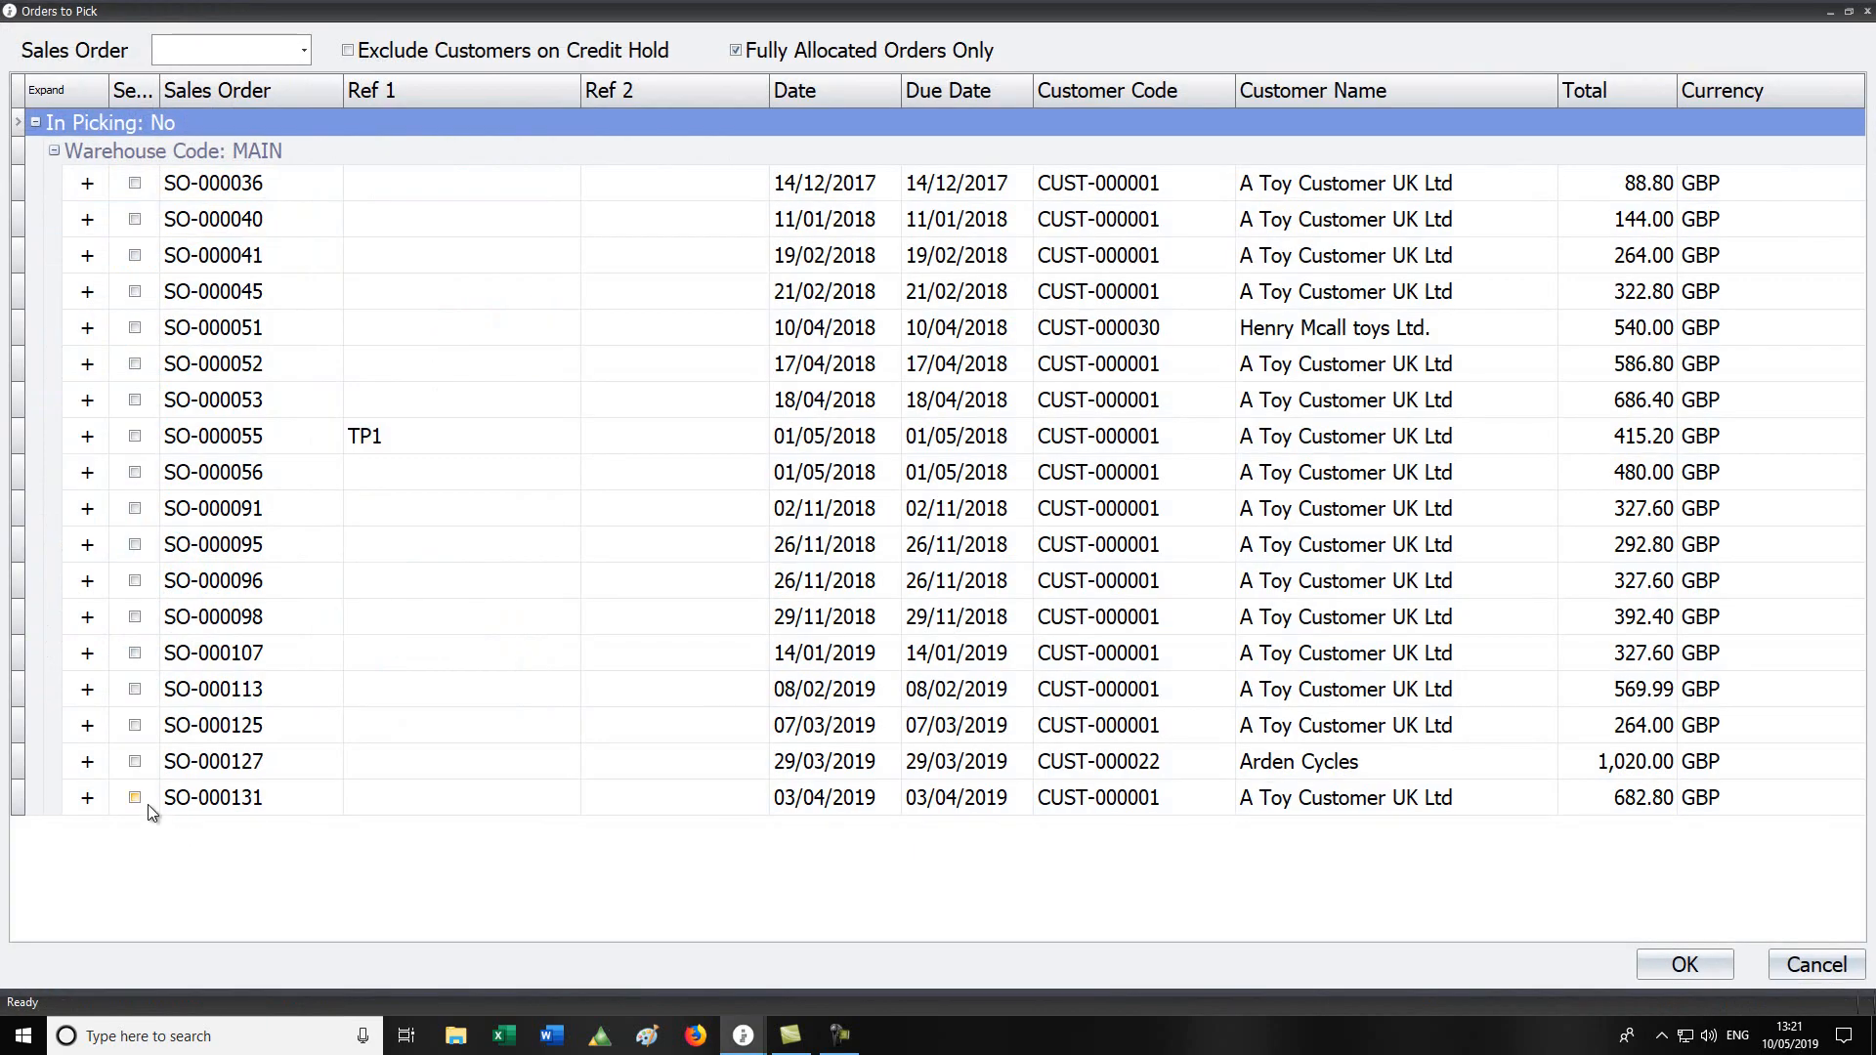
{"action": "left_click", "coordinate": [90, 799]}
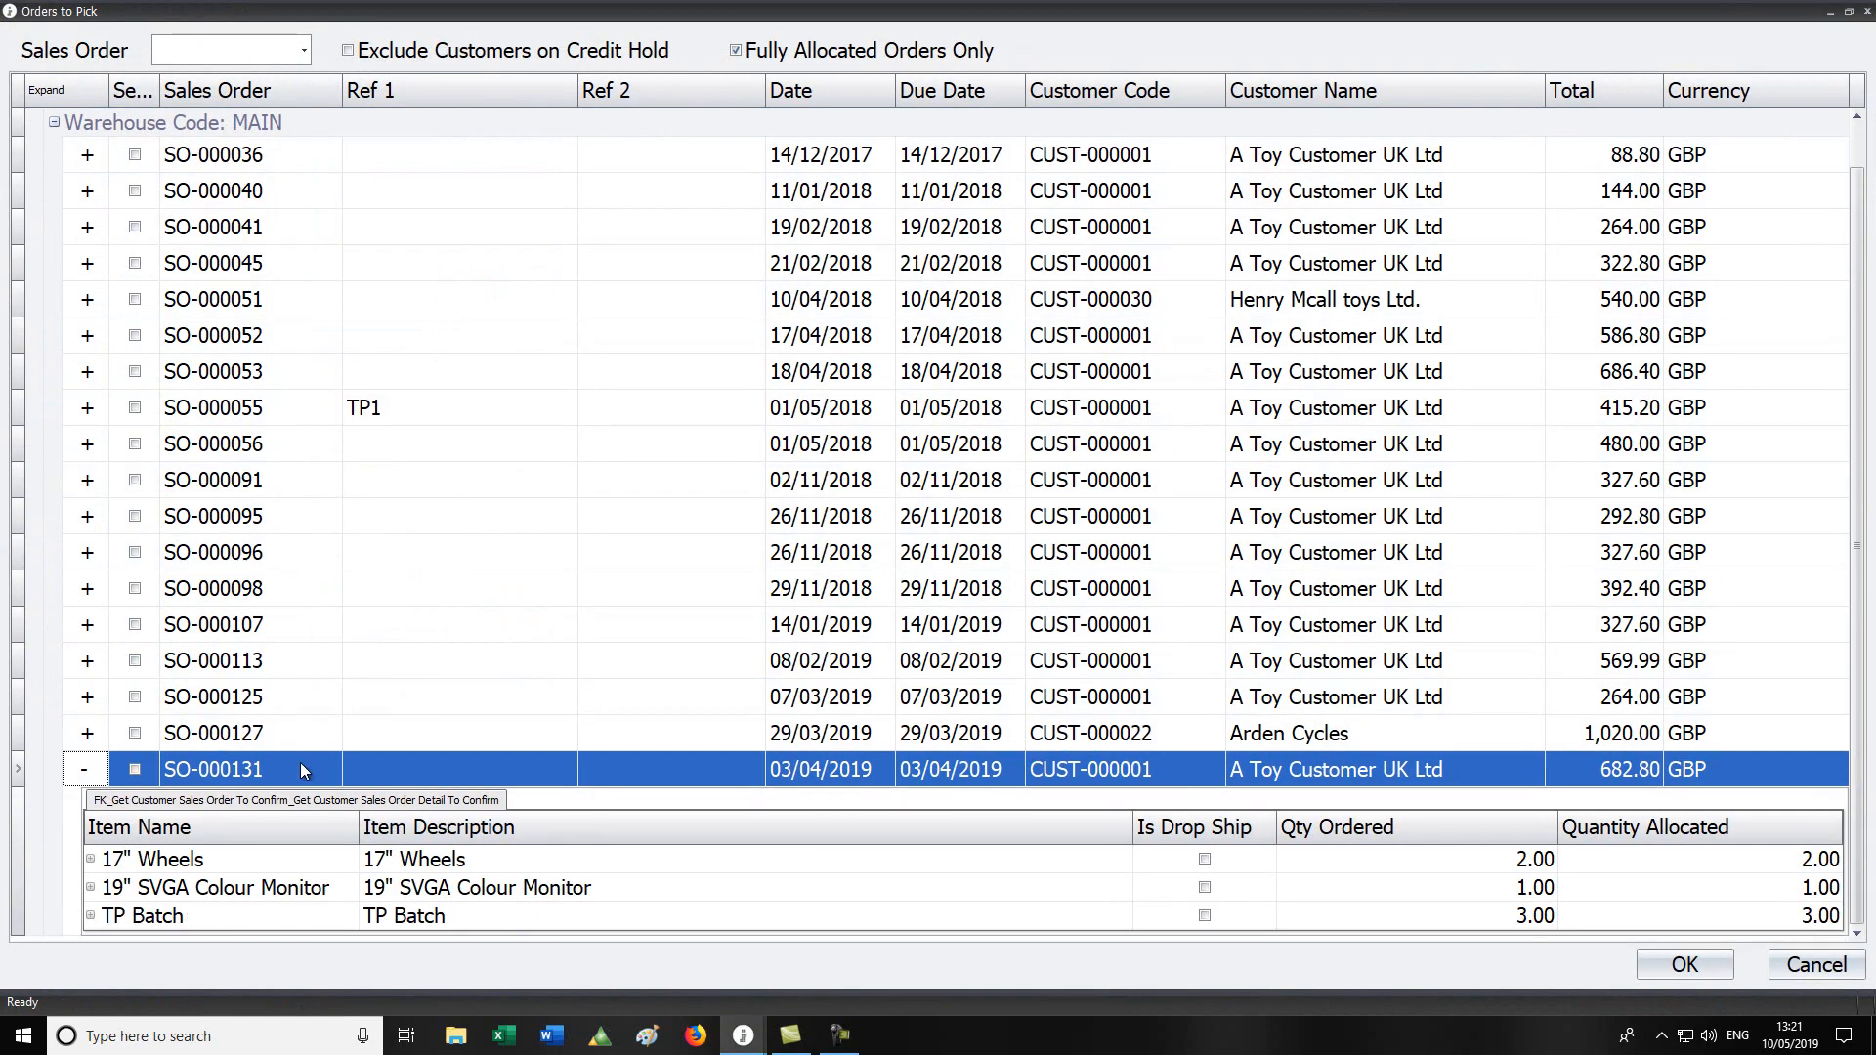
{"action": "left_click", "coordinate": [82, 774]}
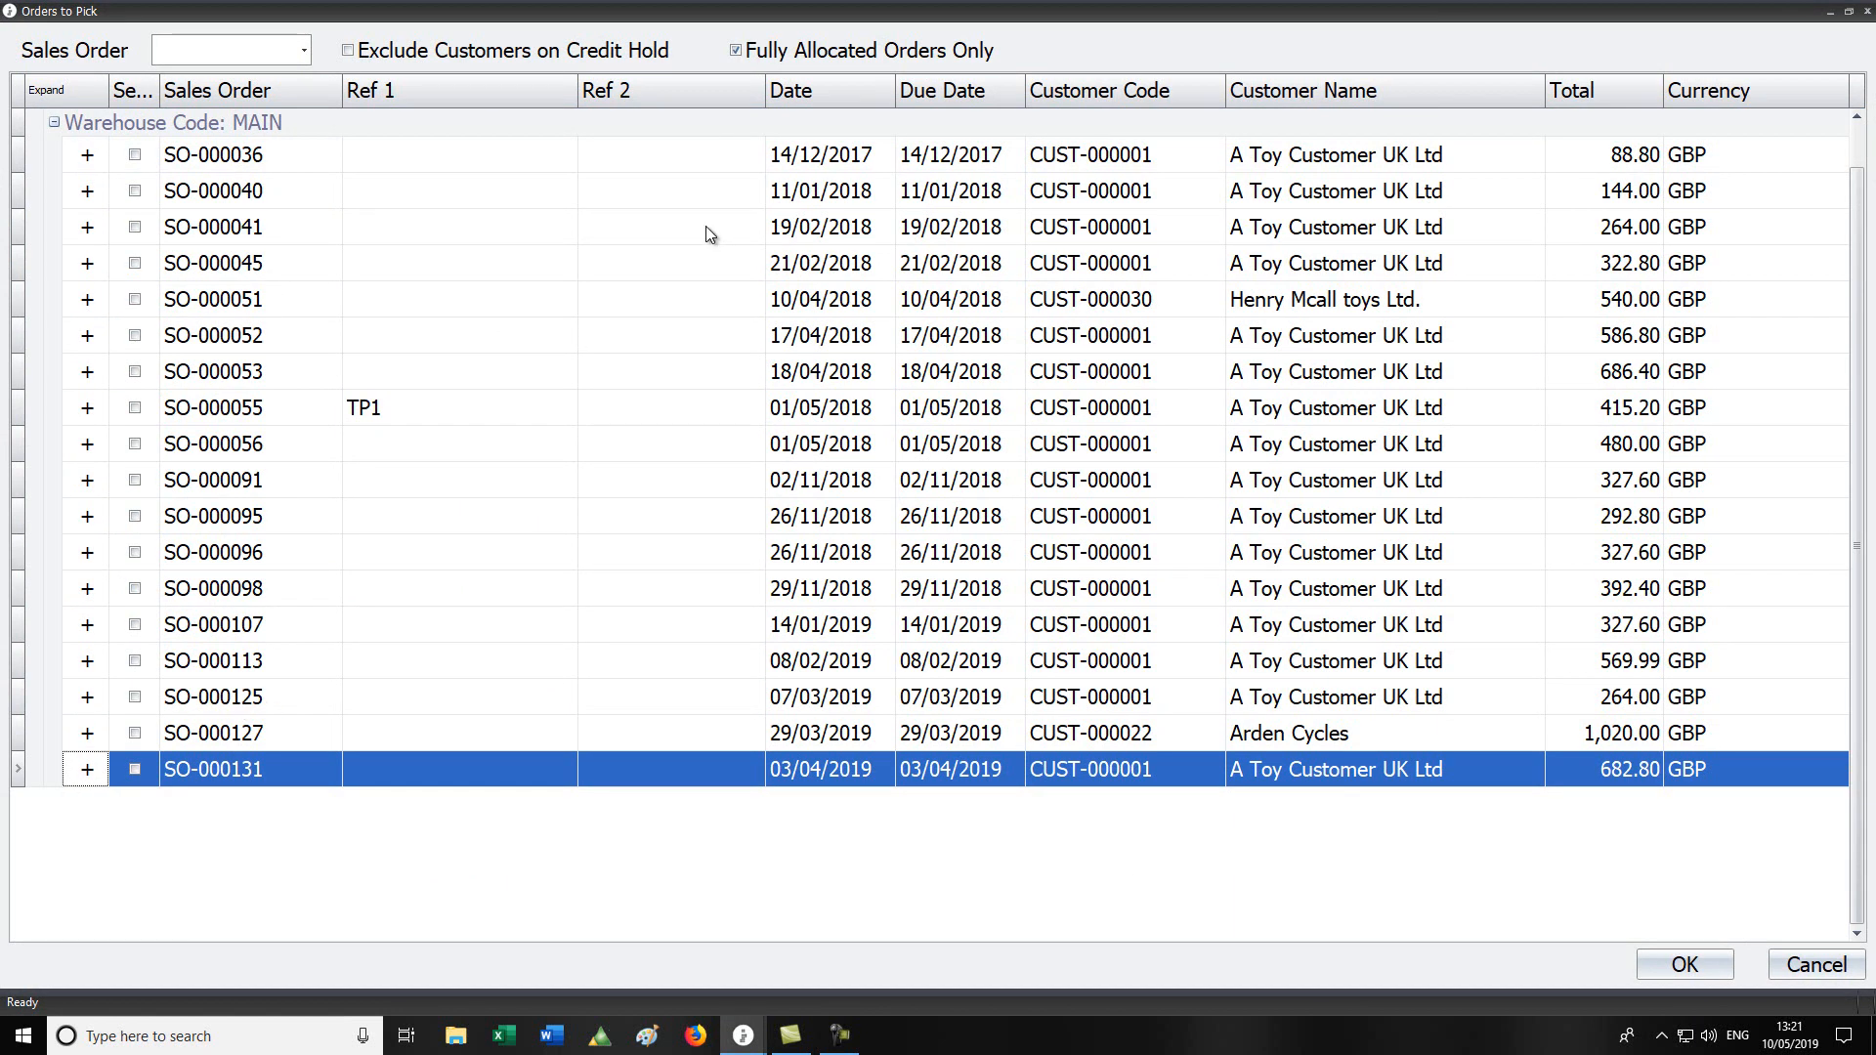
Step: Include orders that are not fully allocated and select the A Toy Customer UK Ltd order dated 10/05/2019 for picking
{"action": "left_click", "coordinate": [737, 51]}
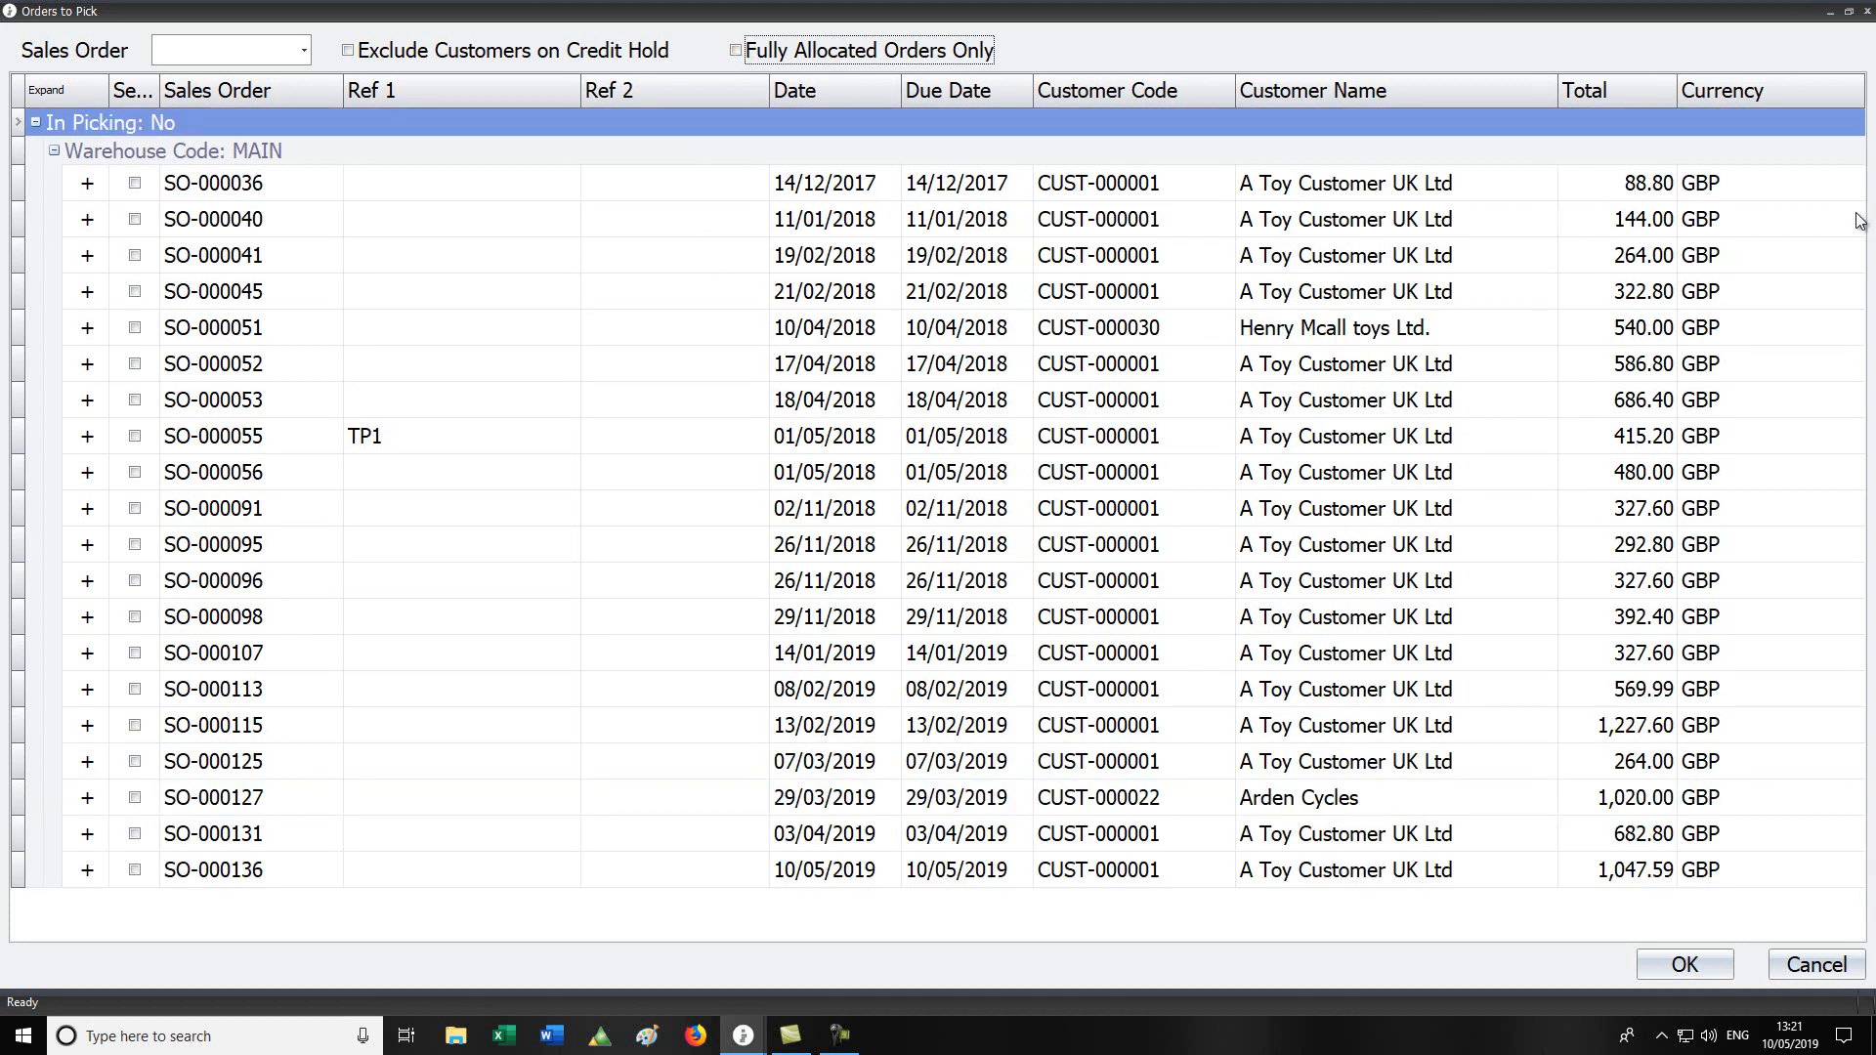
{"action": "left_click", "coordinate": [250, 879]}
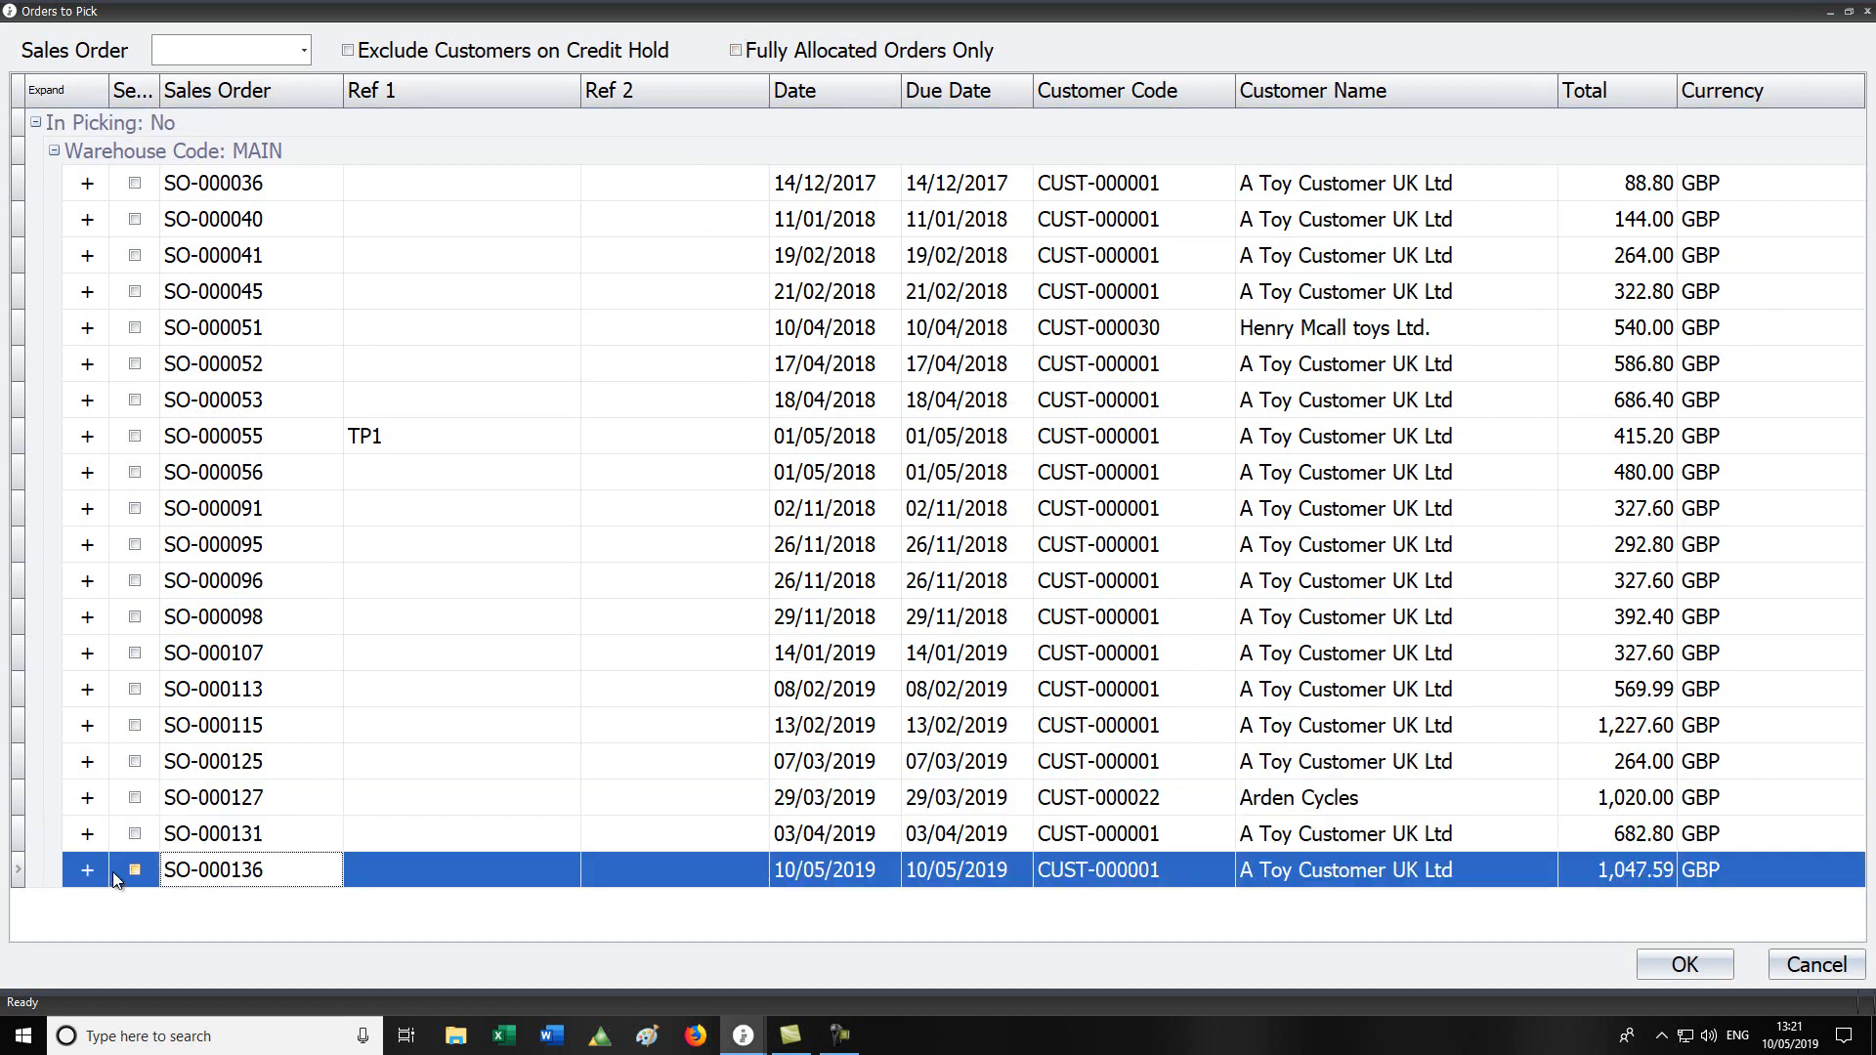
{"action": "left_click", "coordinate": [87, 870]}
{"action": "scroll", "coordinate": [645, 860], "scroll_direction": "down", "scroll_amount": 2}
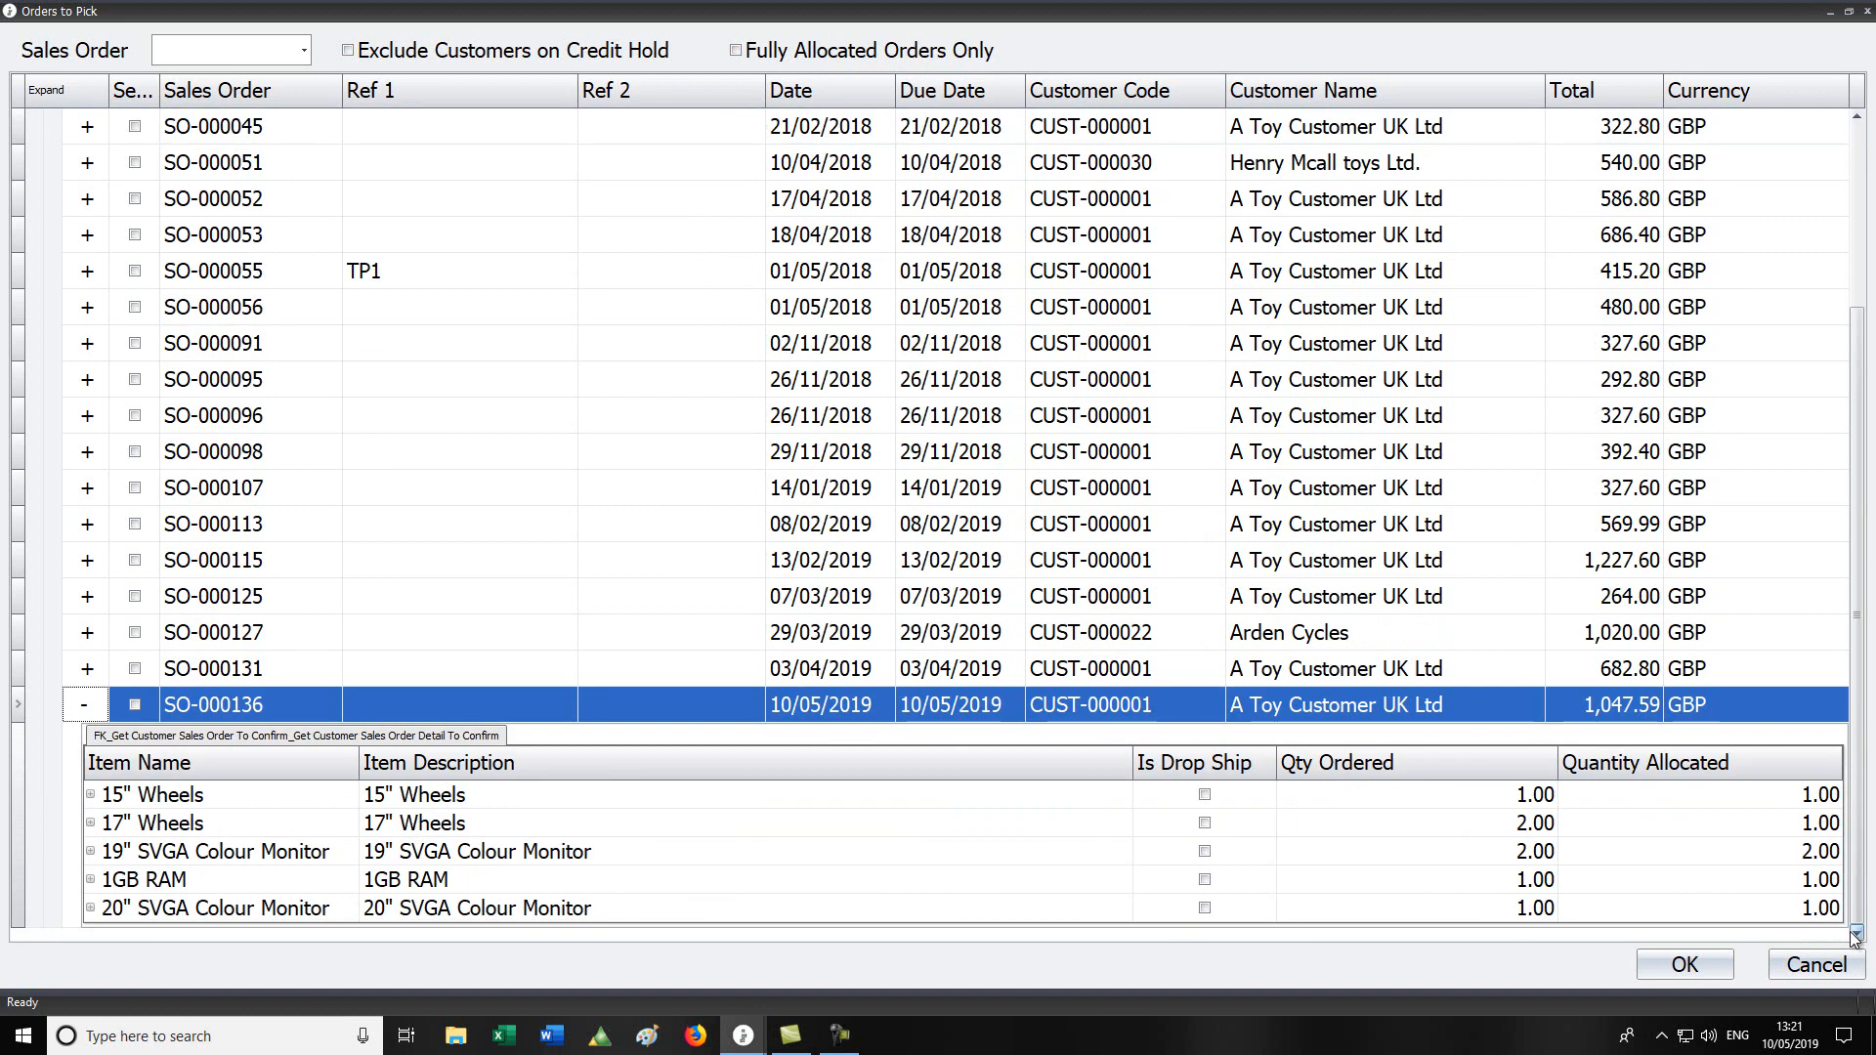
{"action": "left_click", "coordinate": [135, 701]}
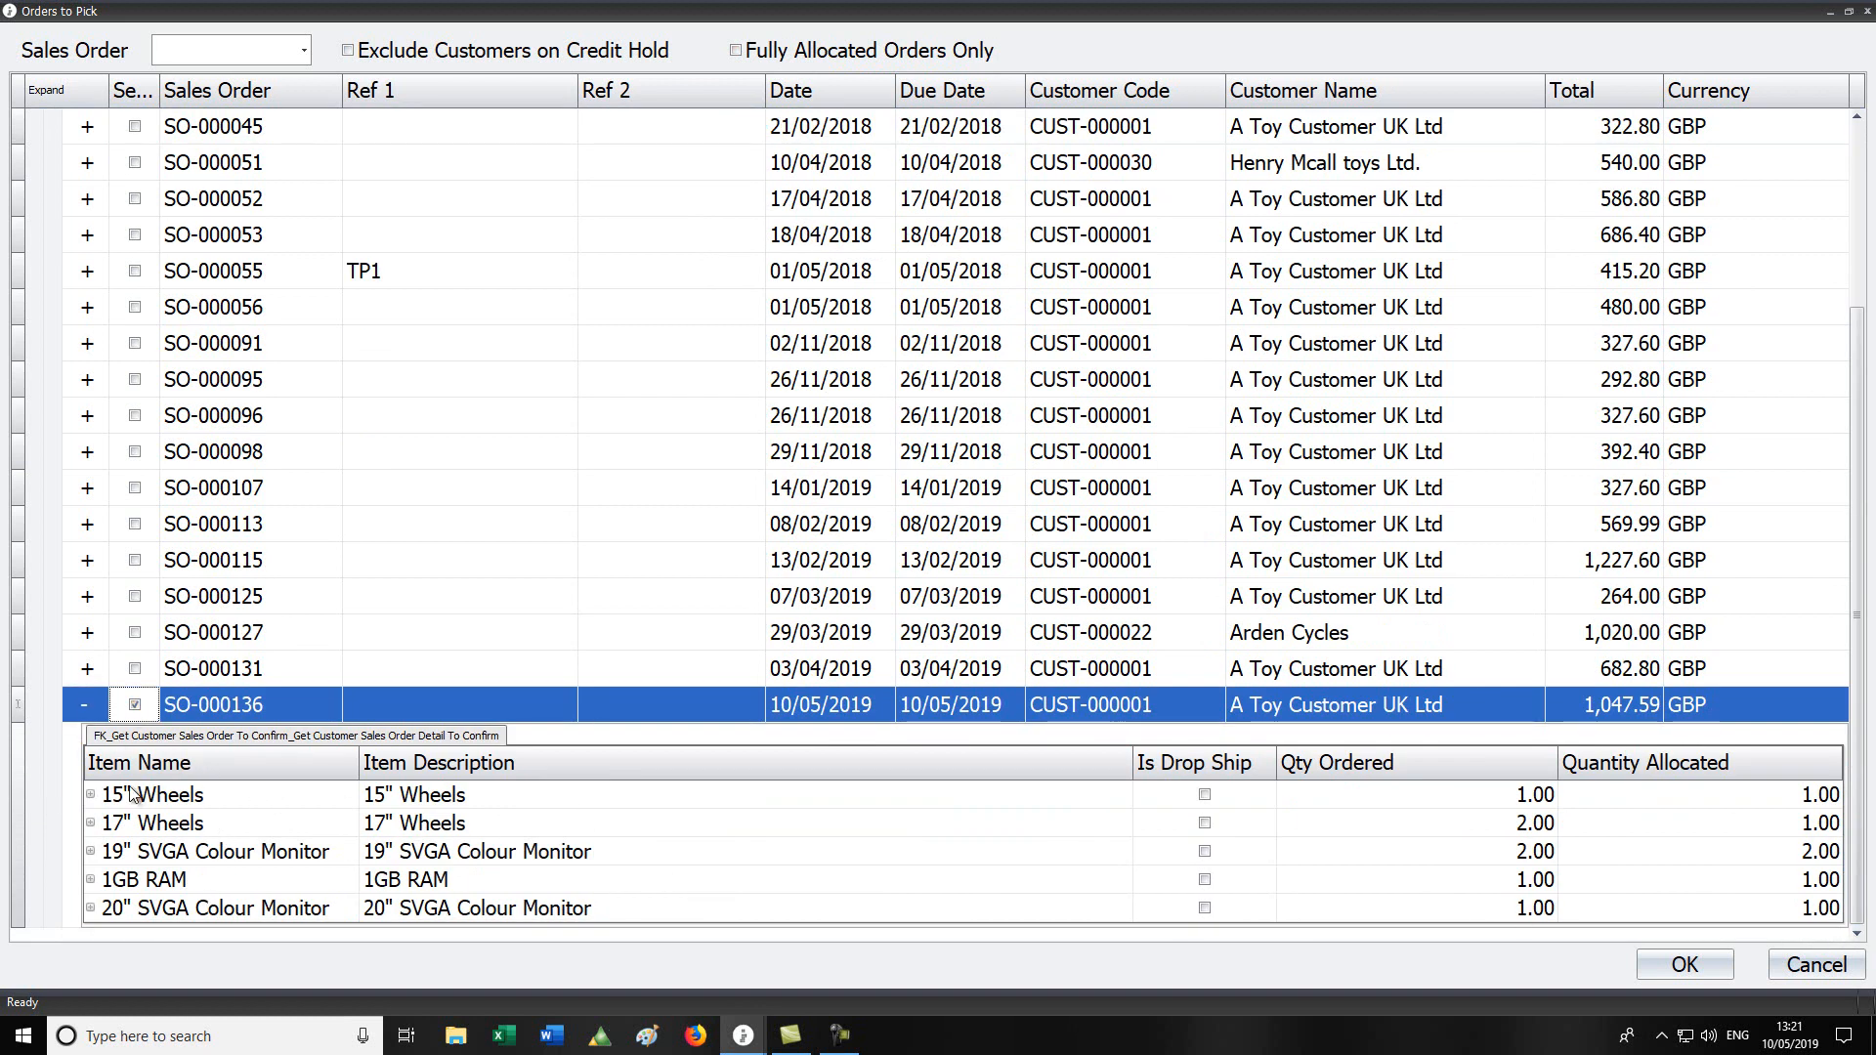
{"action": "left_click", "coordinate": [135, 702]}
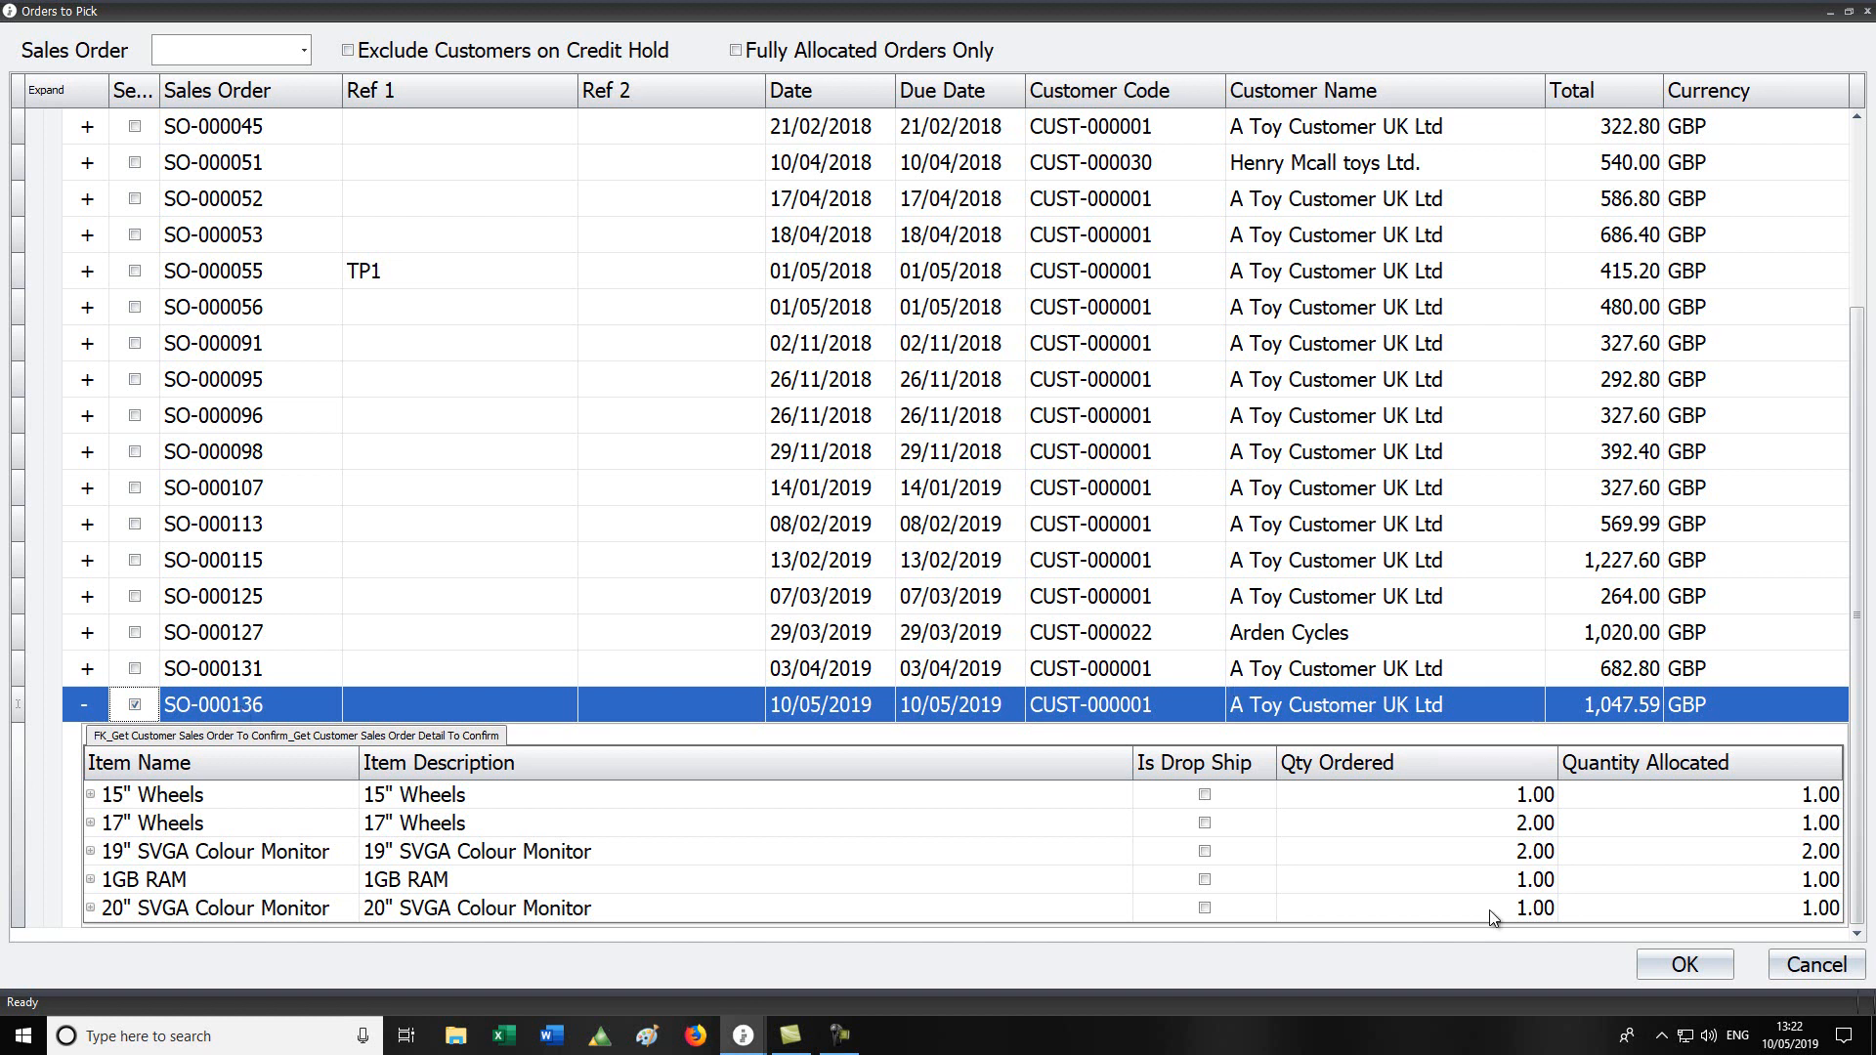
{"action": "left_click", "coordinate": [1722, 965]}
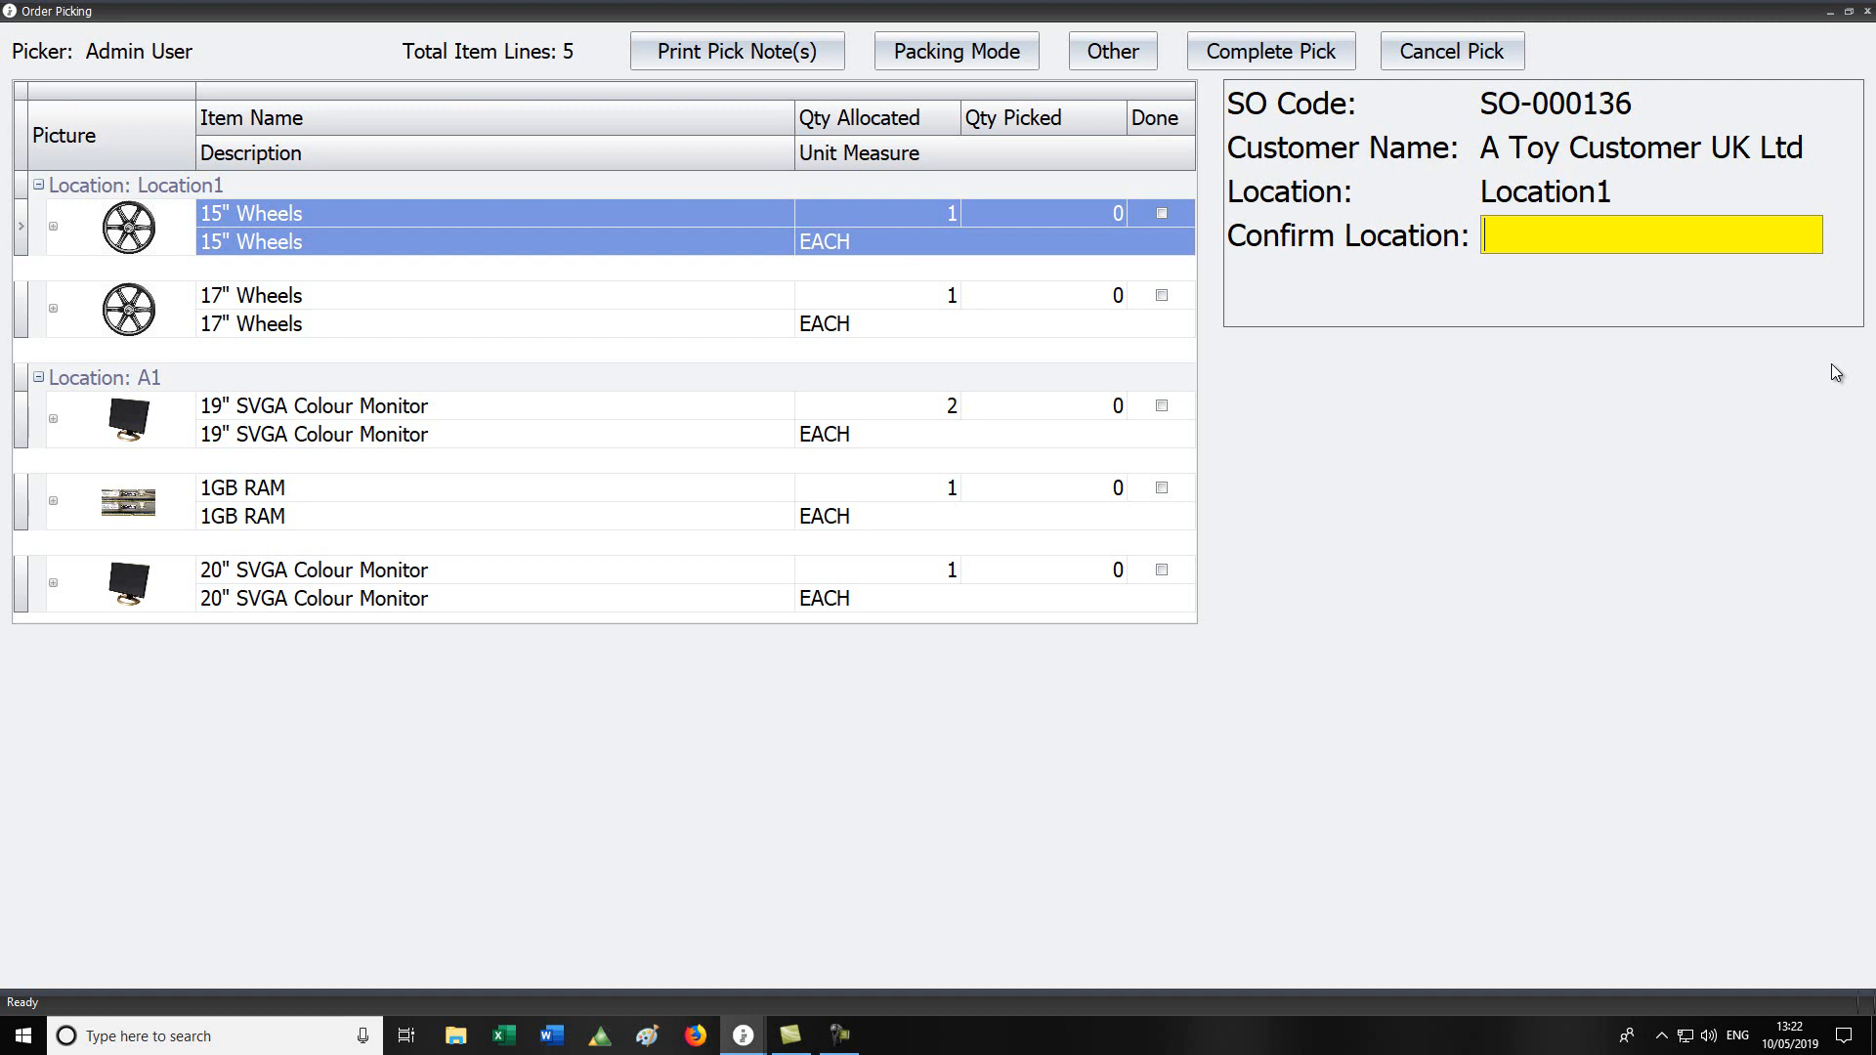
Step: Confirm the pick location Location1 and pick the 15" Wheels by scanning item code 123
{"action": "type", "text": "Location1"}
{"action": "key", "text": "Return"}
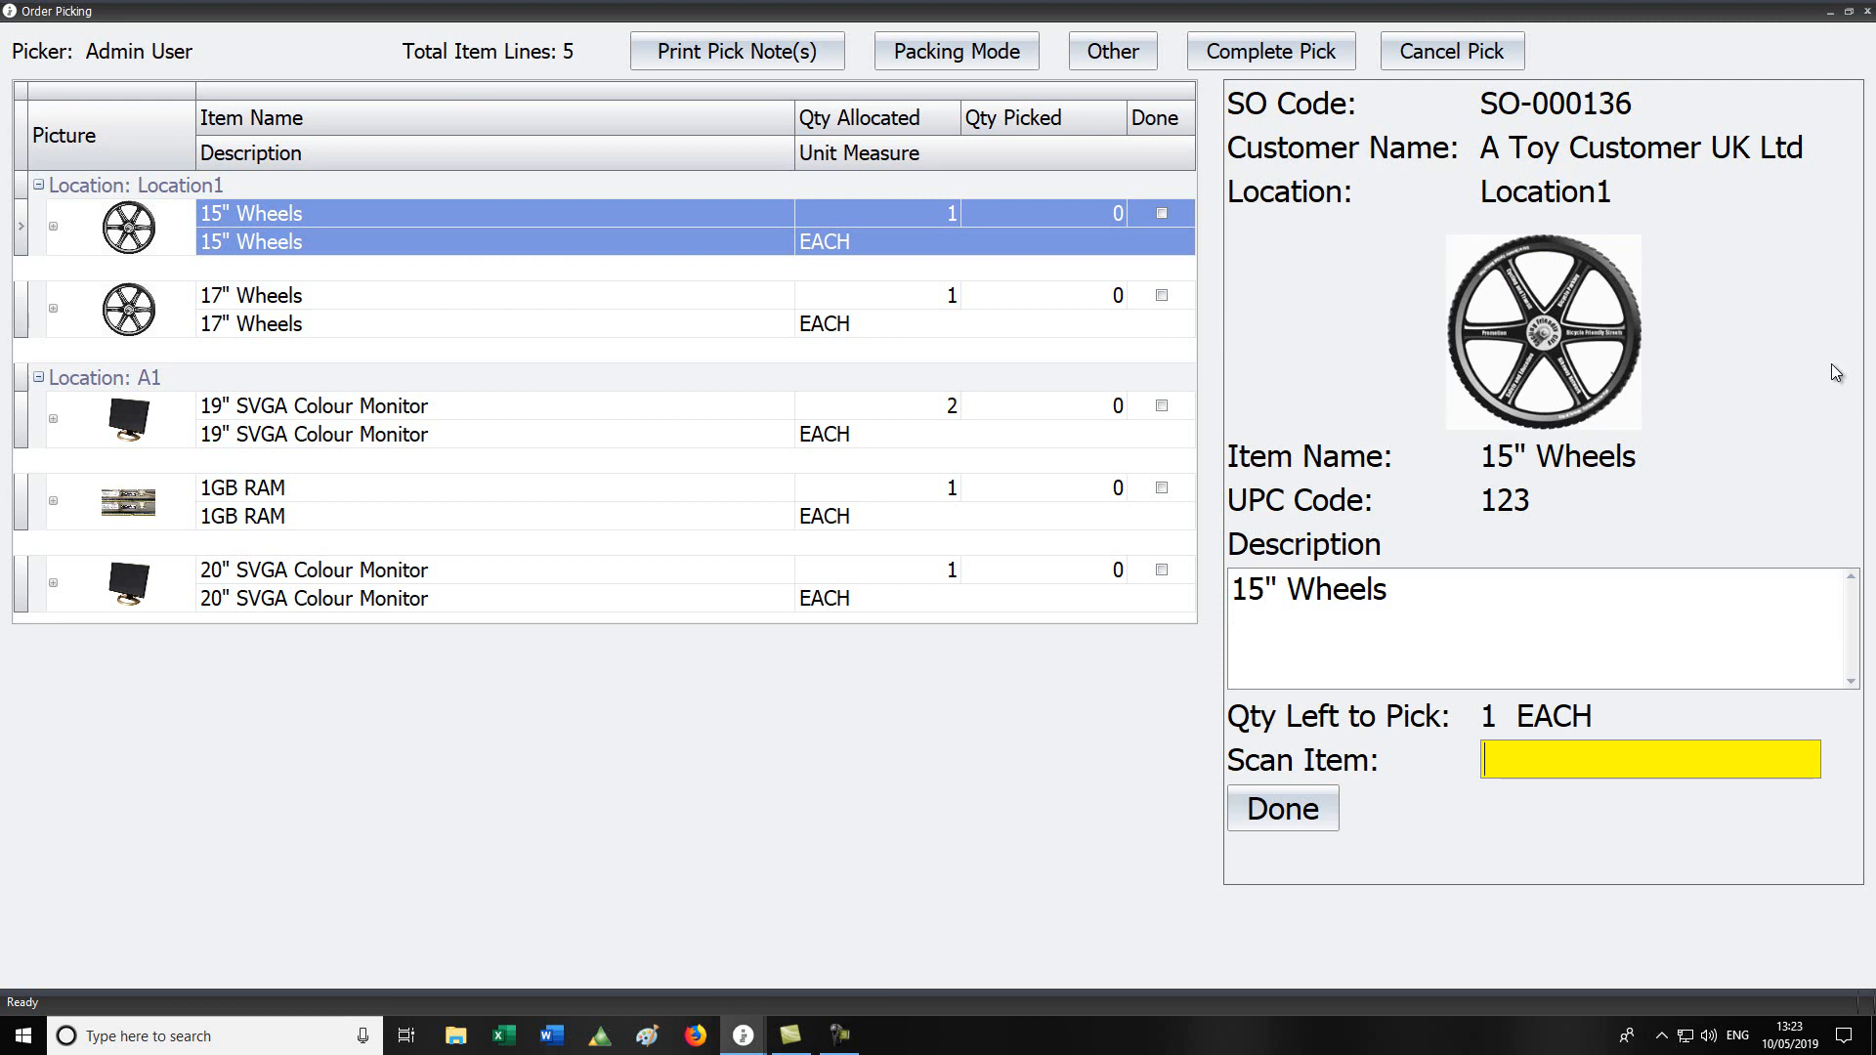
{"action": "type", "text": "123"}
{"action": "key", "text": "Return"}
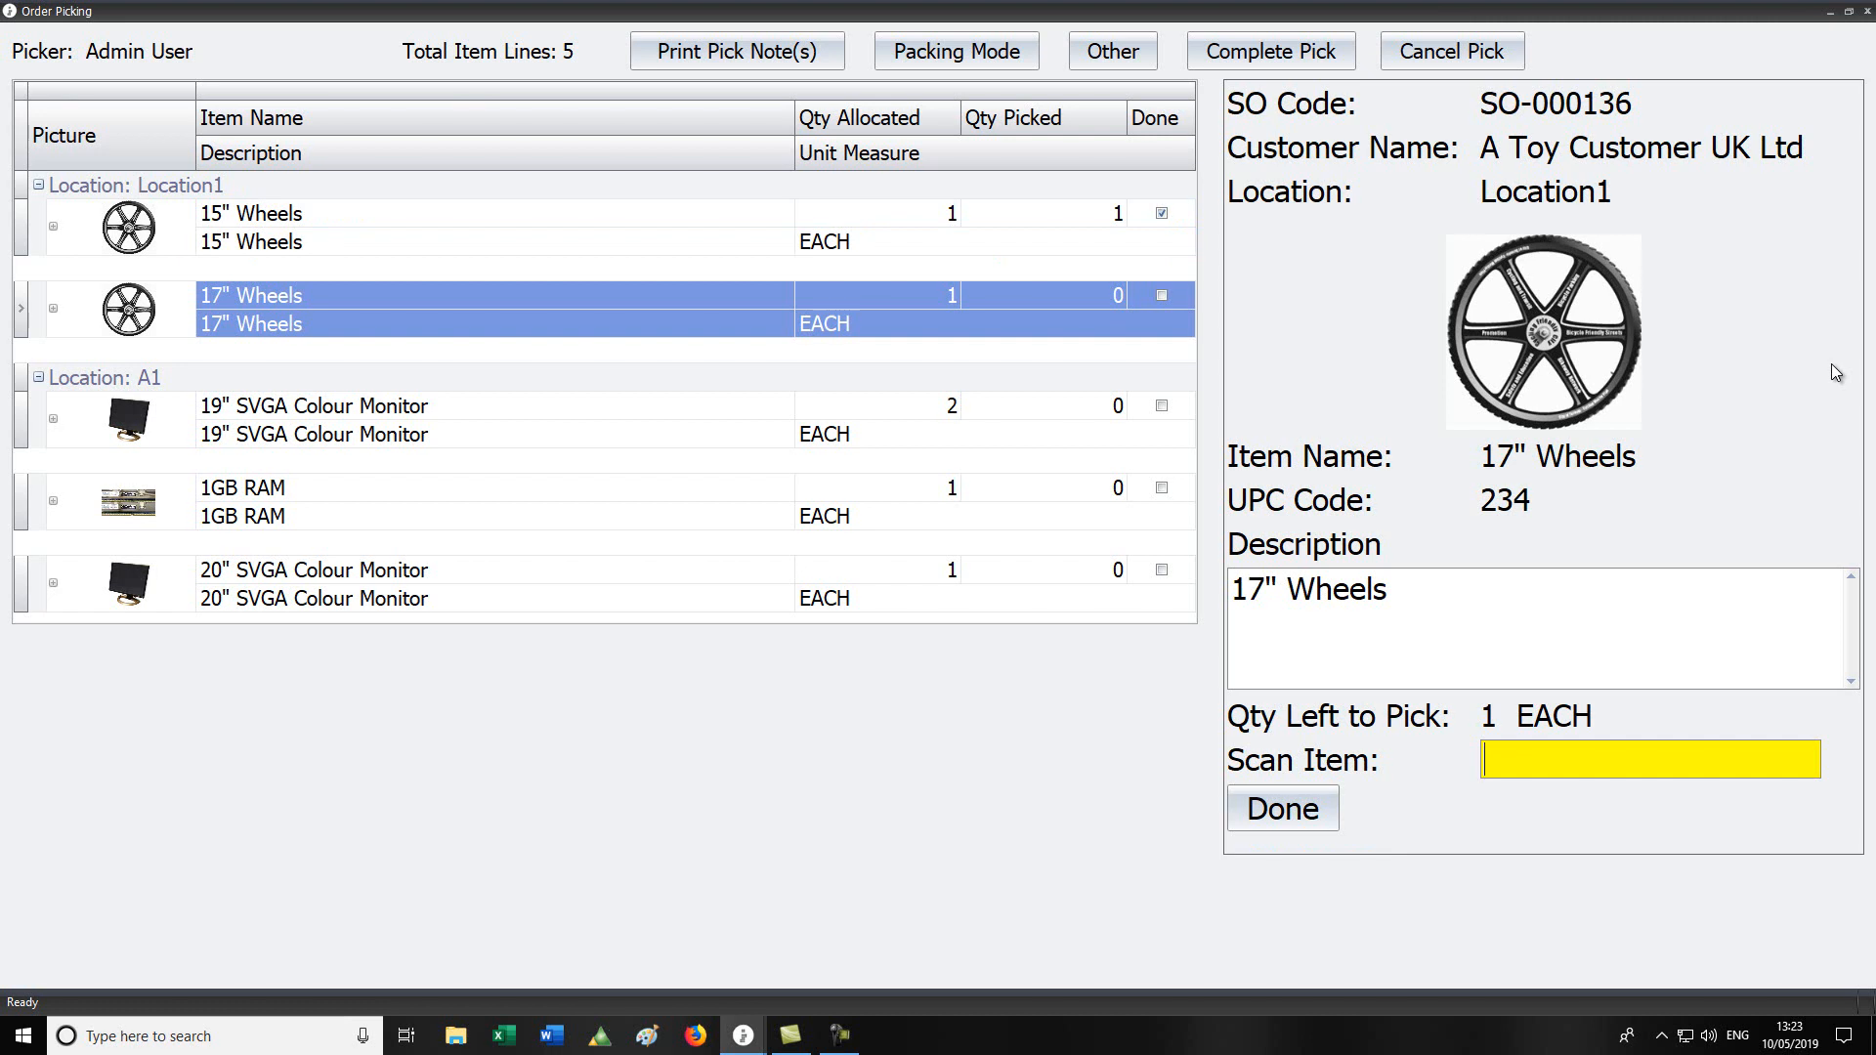
Step: Try item code 345 for the 17" Wheels, and pick them with the correct code 234
{"action": "type", "text": "345"}
{"action": "key", "text": "Return"}
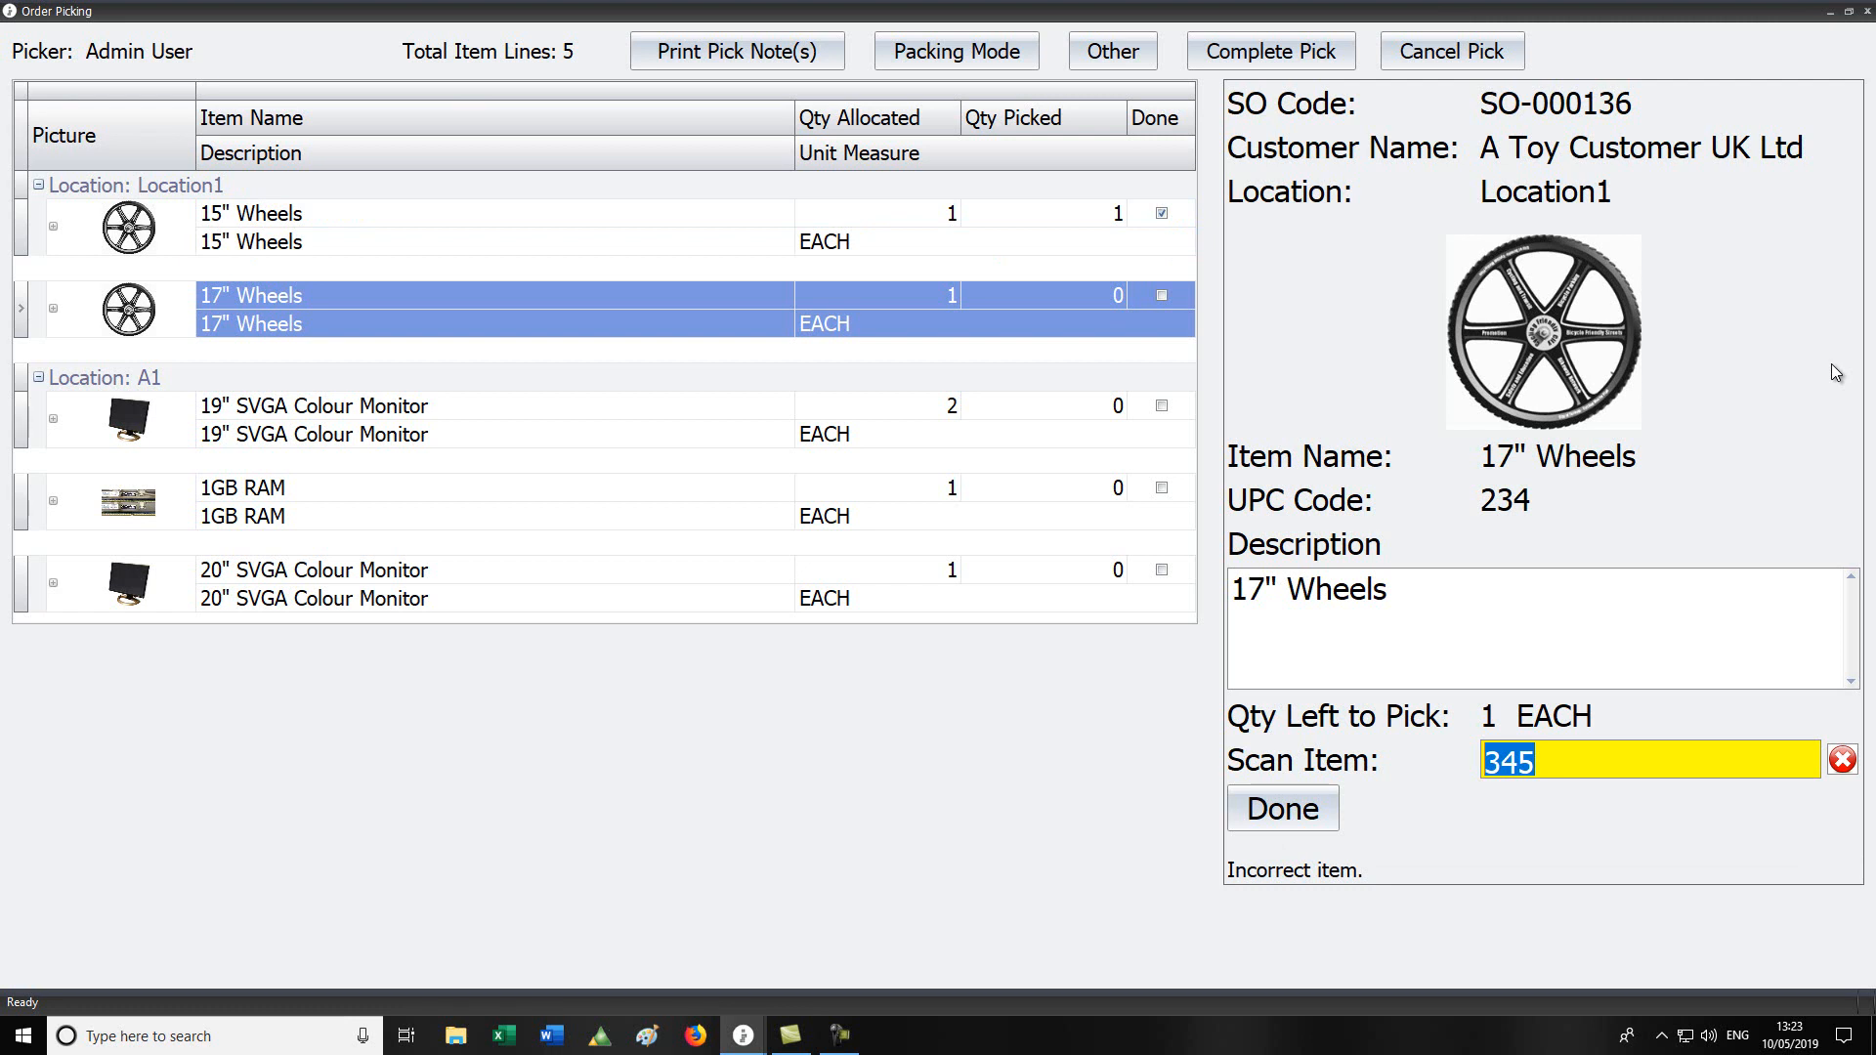
{"action": "type", "text": "234"}
{"action": "key", "text": "Return"}
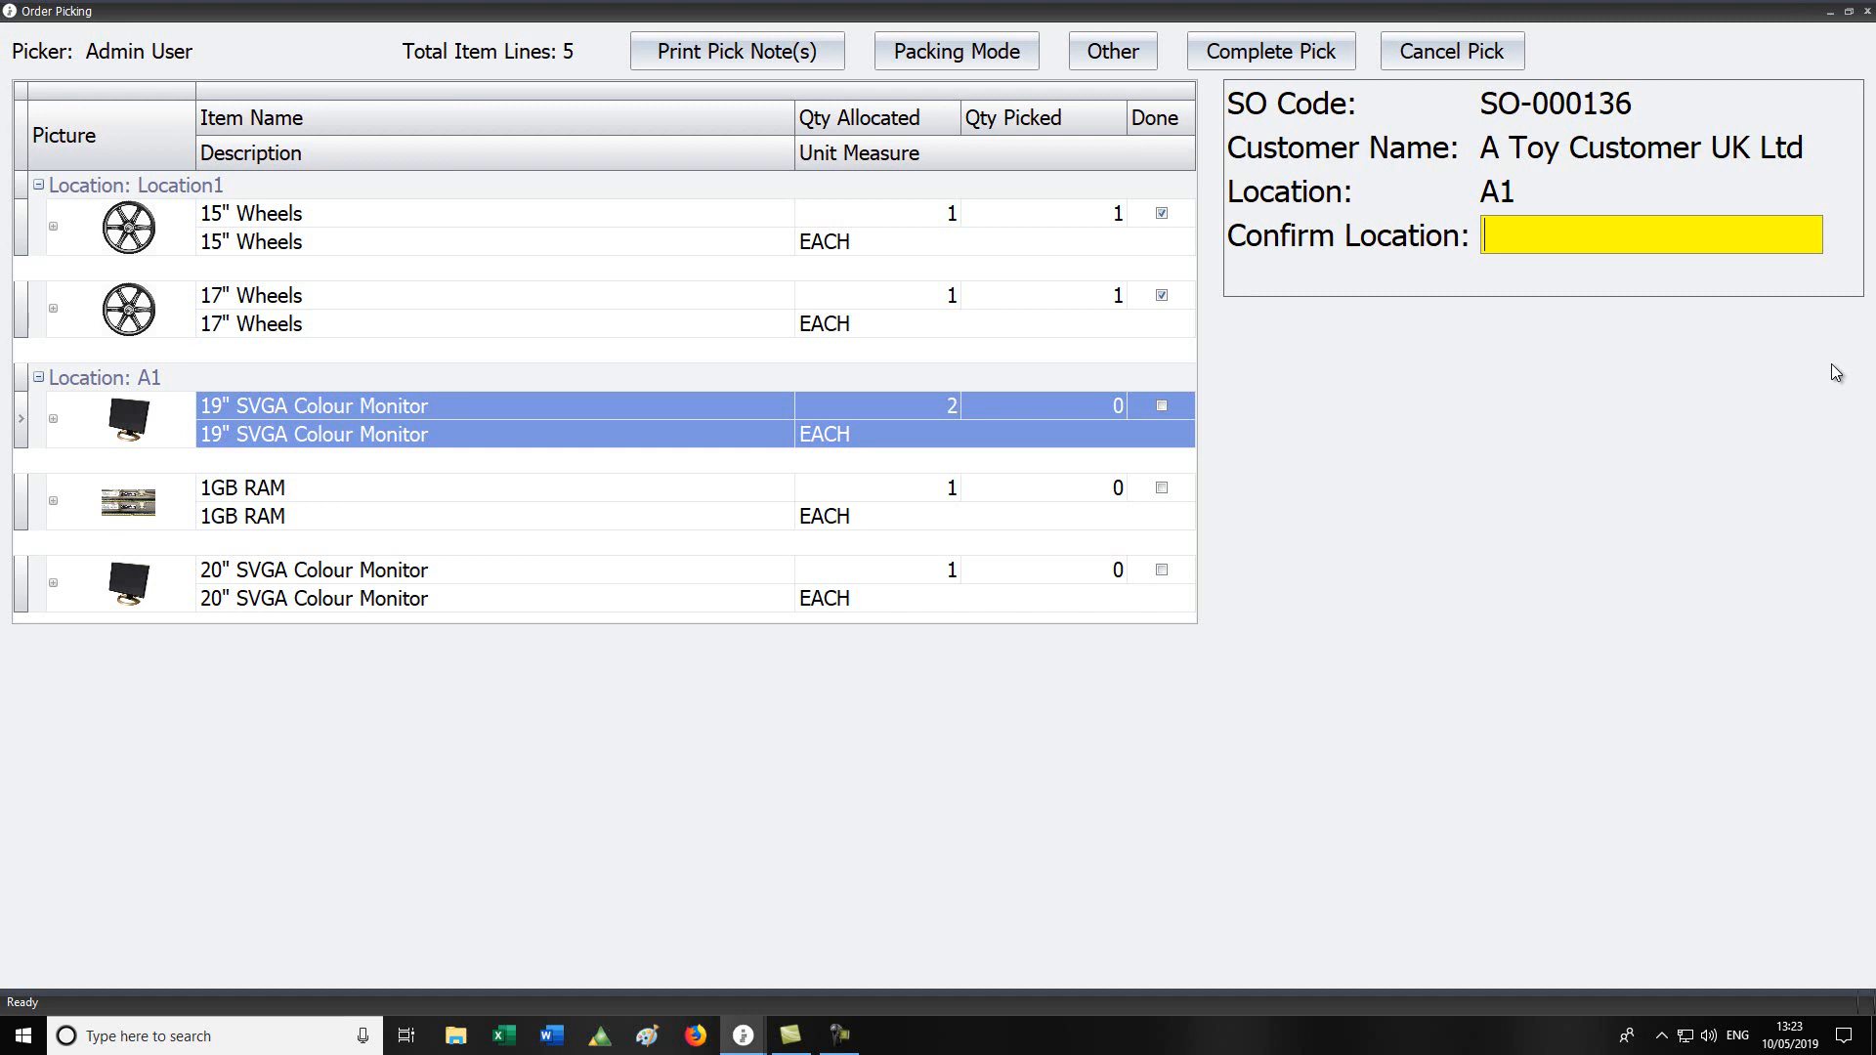
Step: Confirm the pick location A1 and pick two 19" SVGA Colour Monitors by scanning item code 345 twice
{"action": "type", "text": "A1"}
{"action": "key", "text": "Return"}
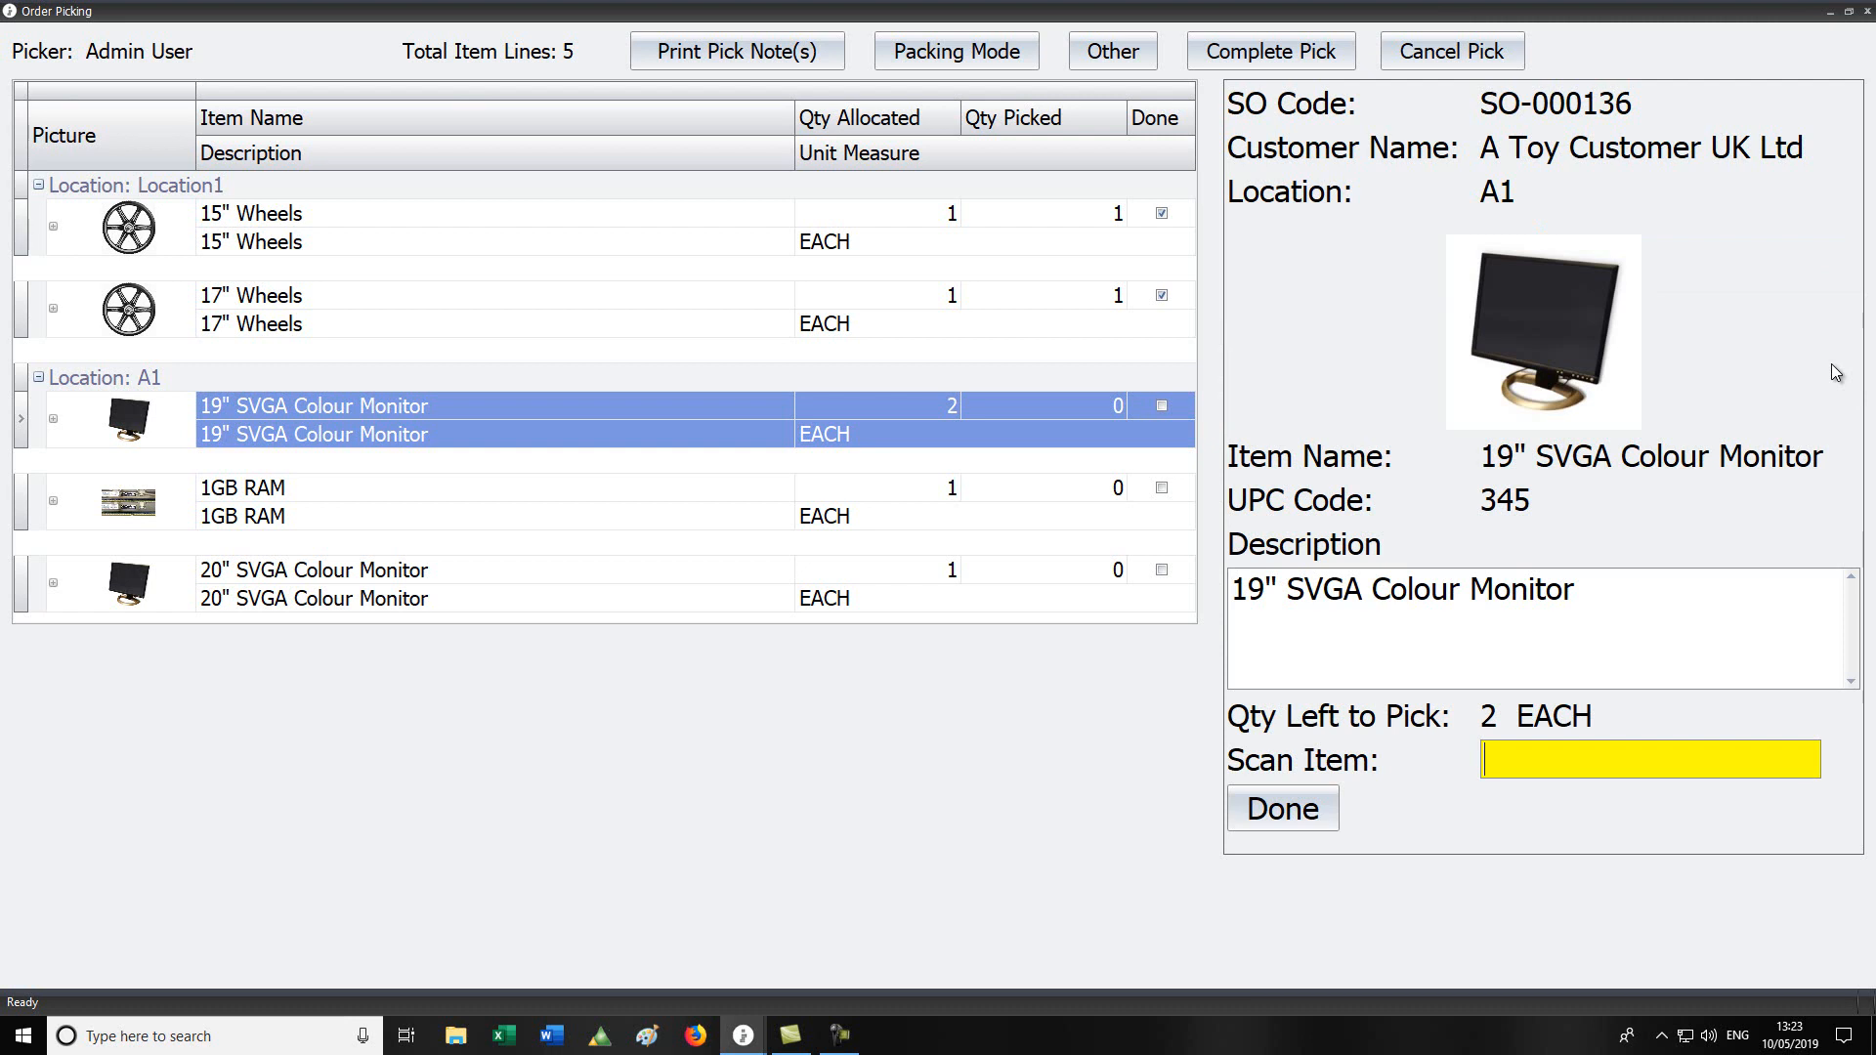
{"action": "type", "text": "345"}
{"action": "key", "text": "Return"}
{"action": "type", "text": "345"}
{"action": "key", "text": "Return"}
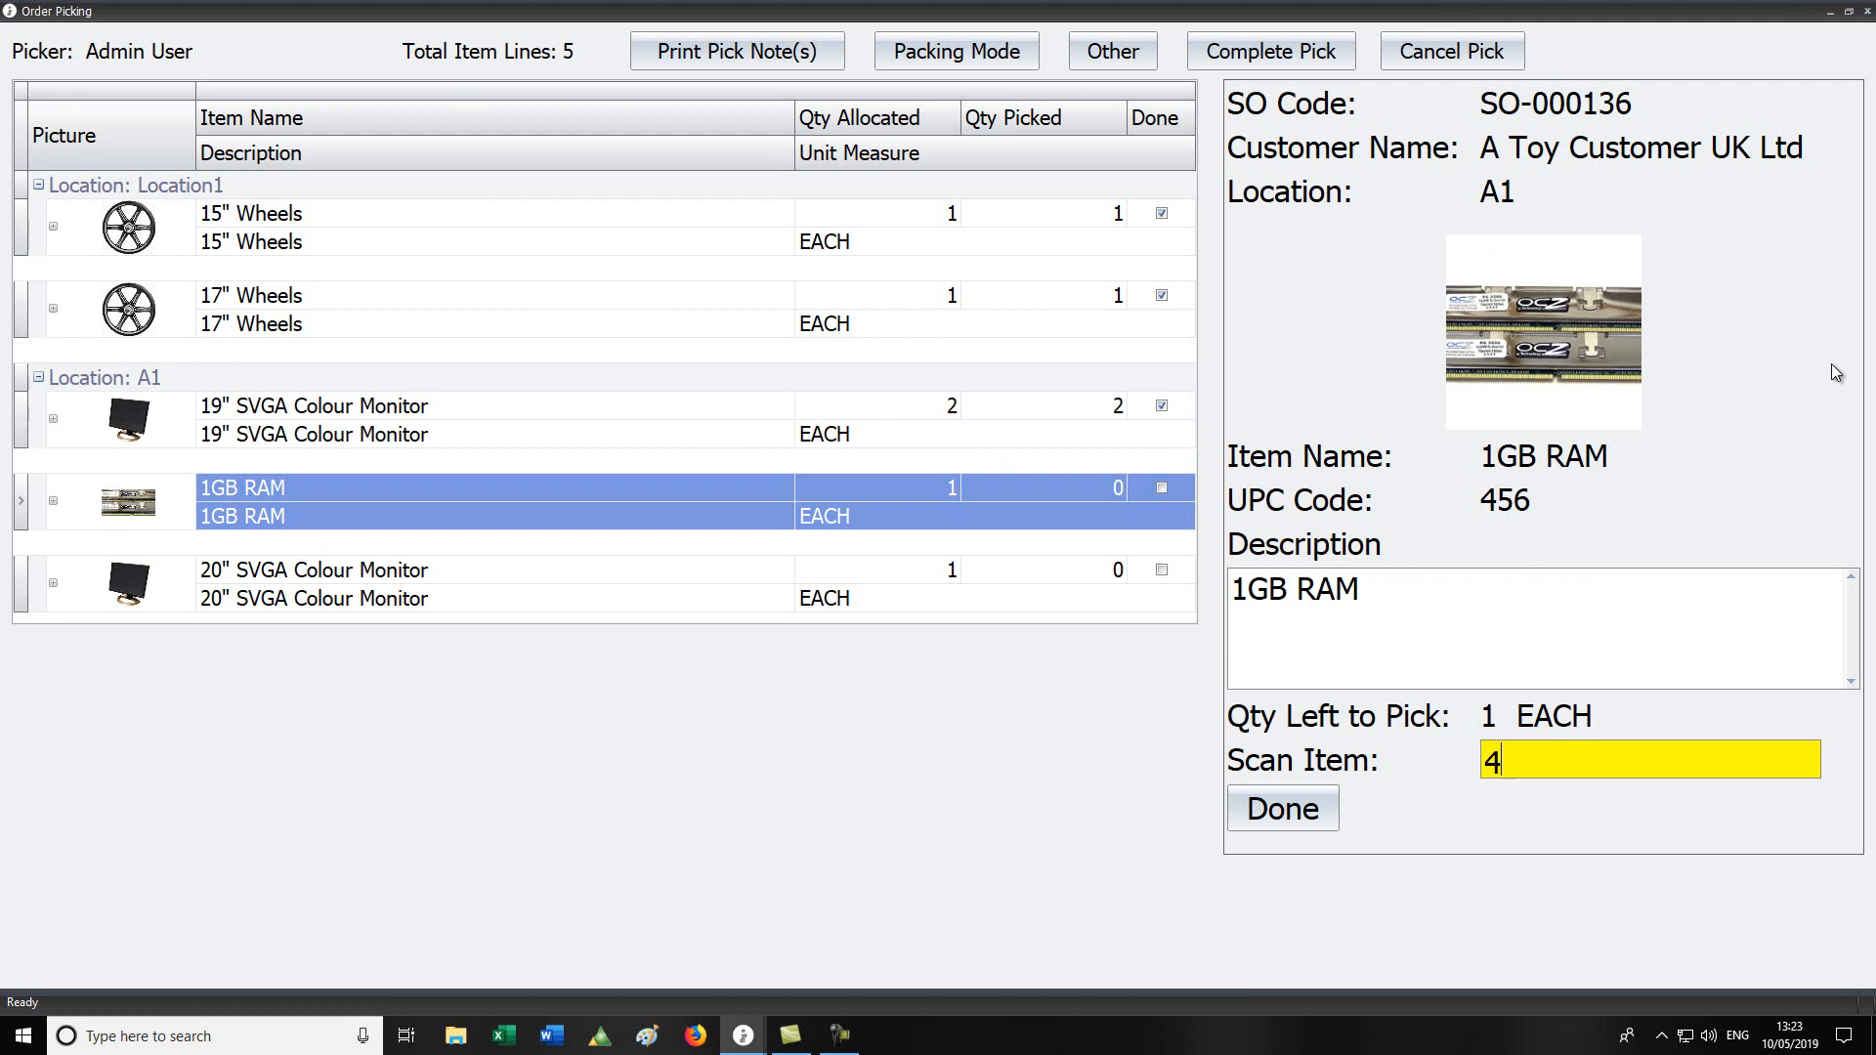
Step: Pick the 1GB RAM with code 456 and the 20" SVGA Colour Monitor with code 20SVGA, and complete the pick
{"action": "type", "text": "456"}
{"action": "key", "text": "Return"}
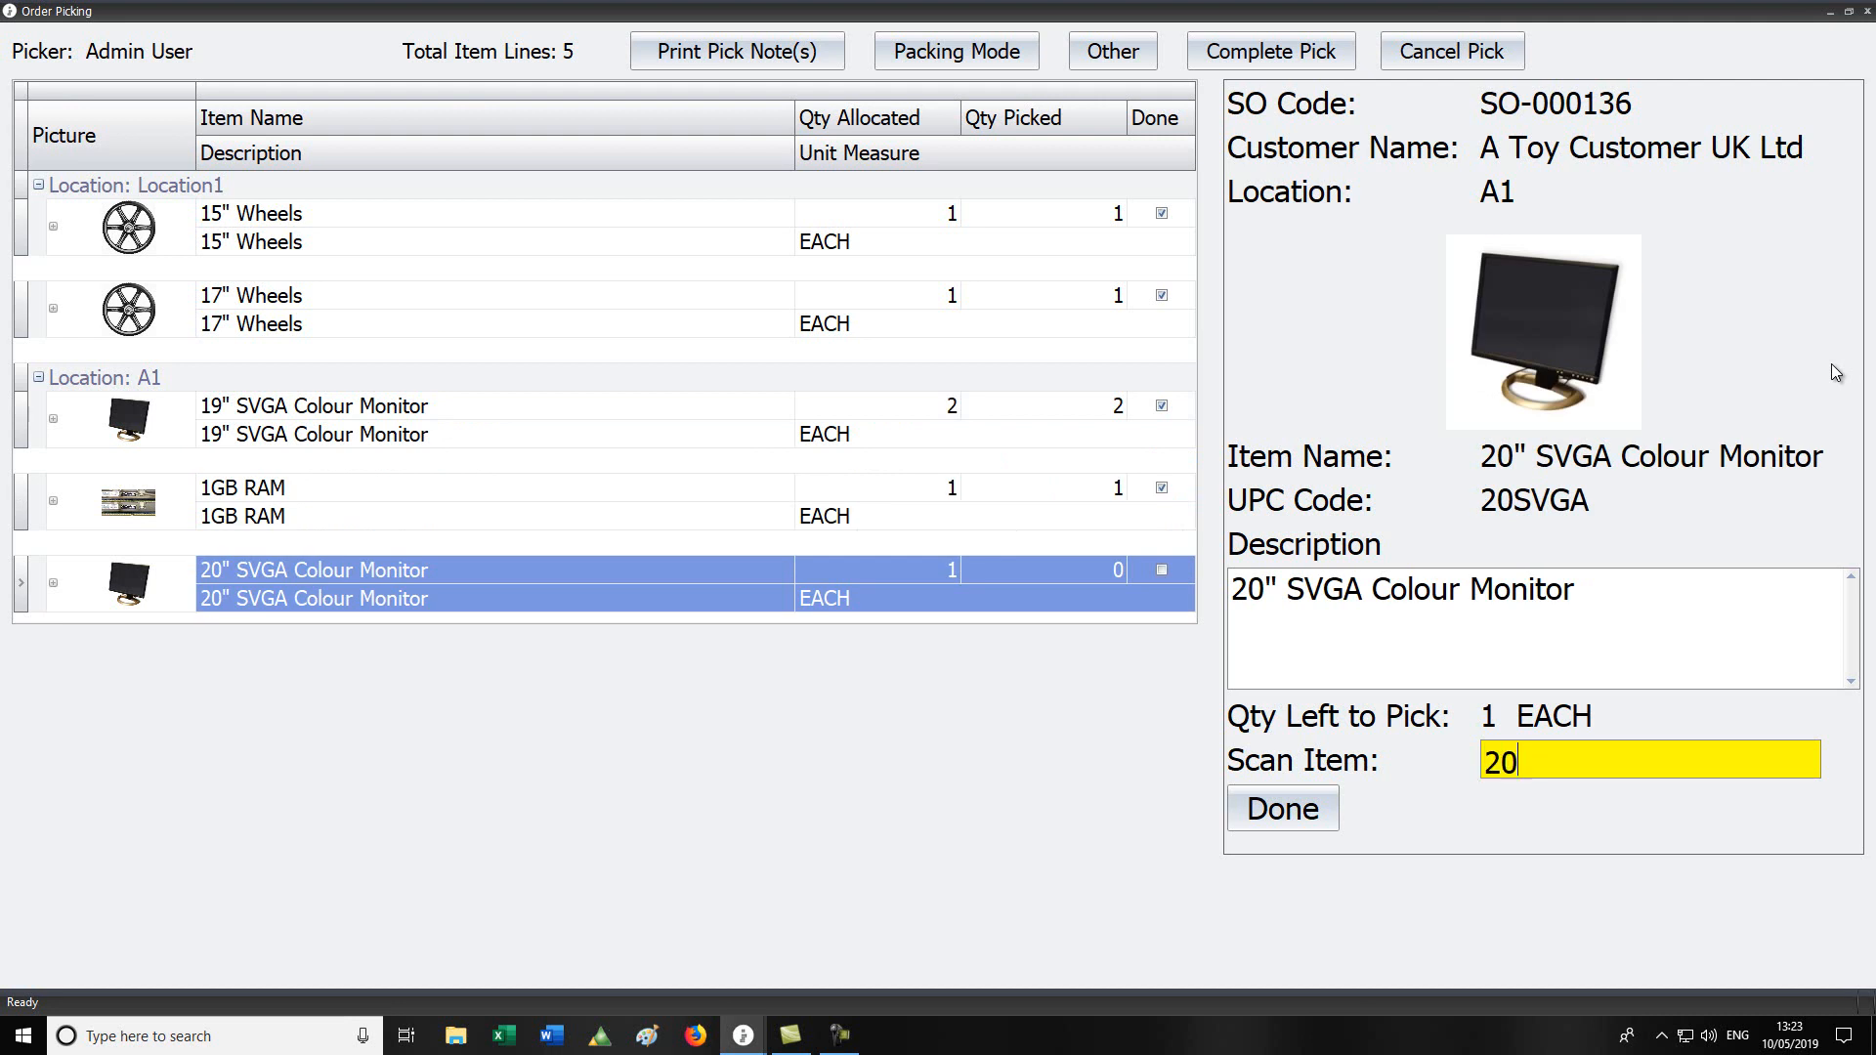
{"action": "type", "text": "20SVGA"}
{"action": "key", "text": "Return"}
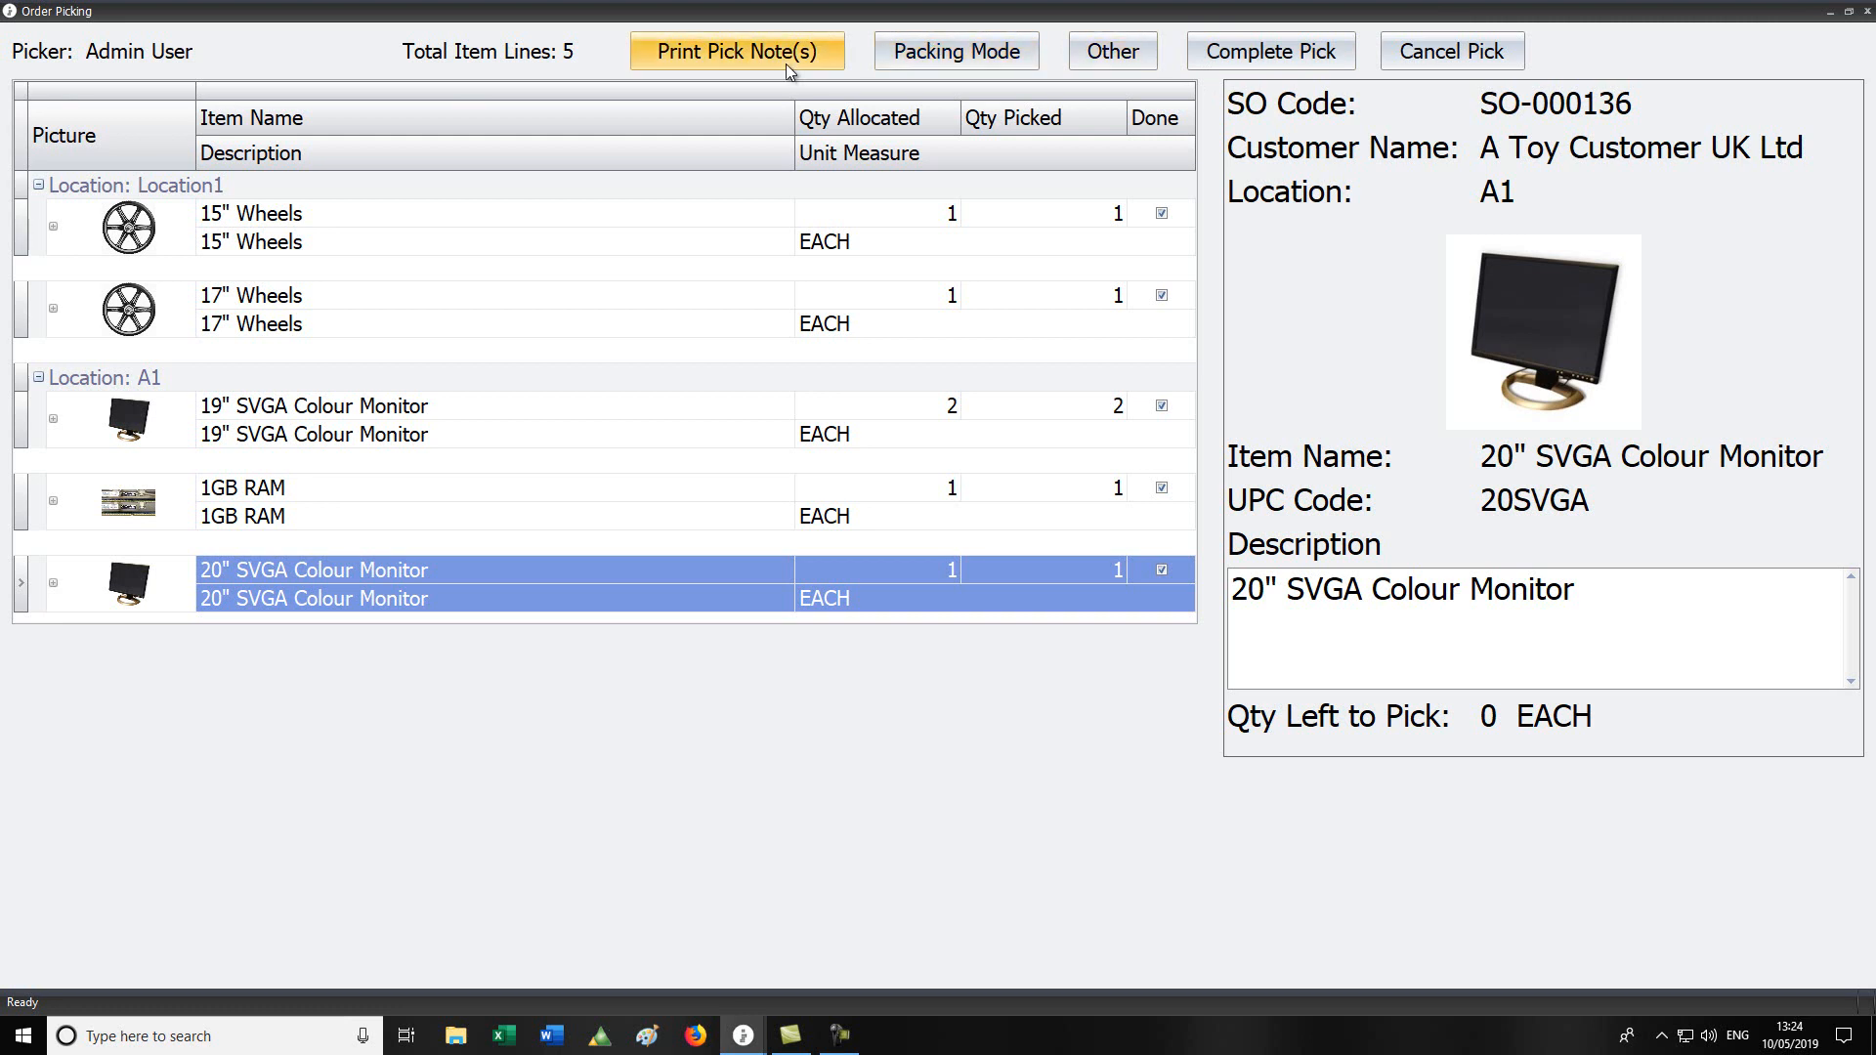
{"action": "left_click", "coordinate": [1321, 61]}
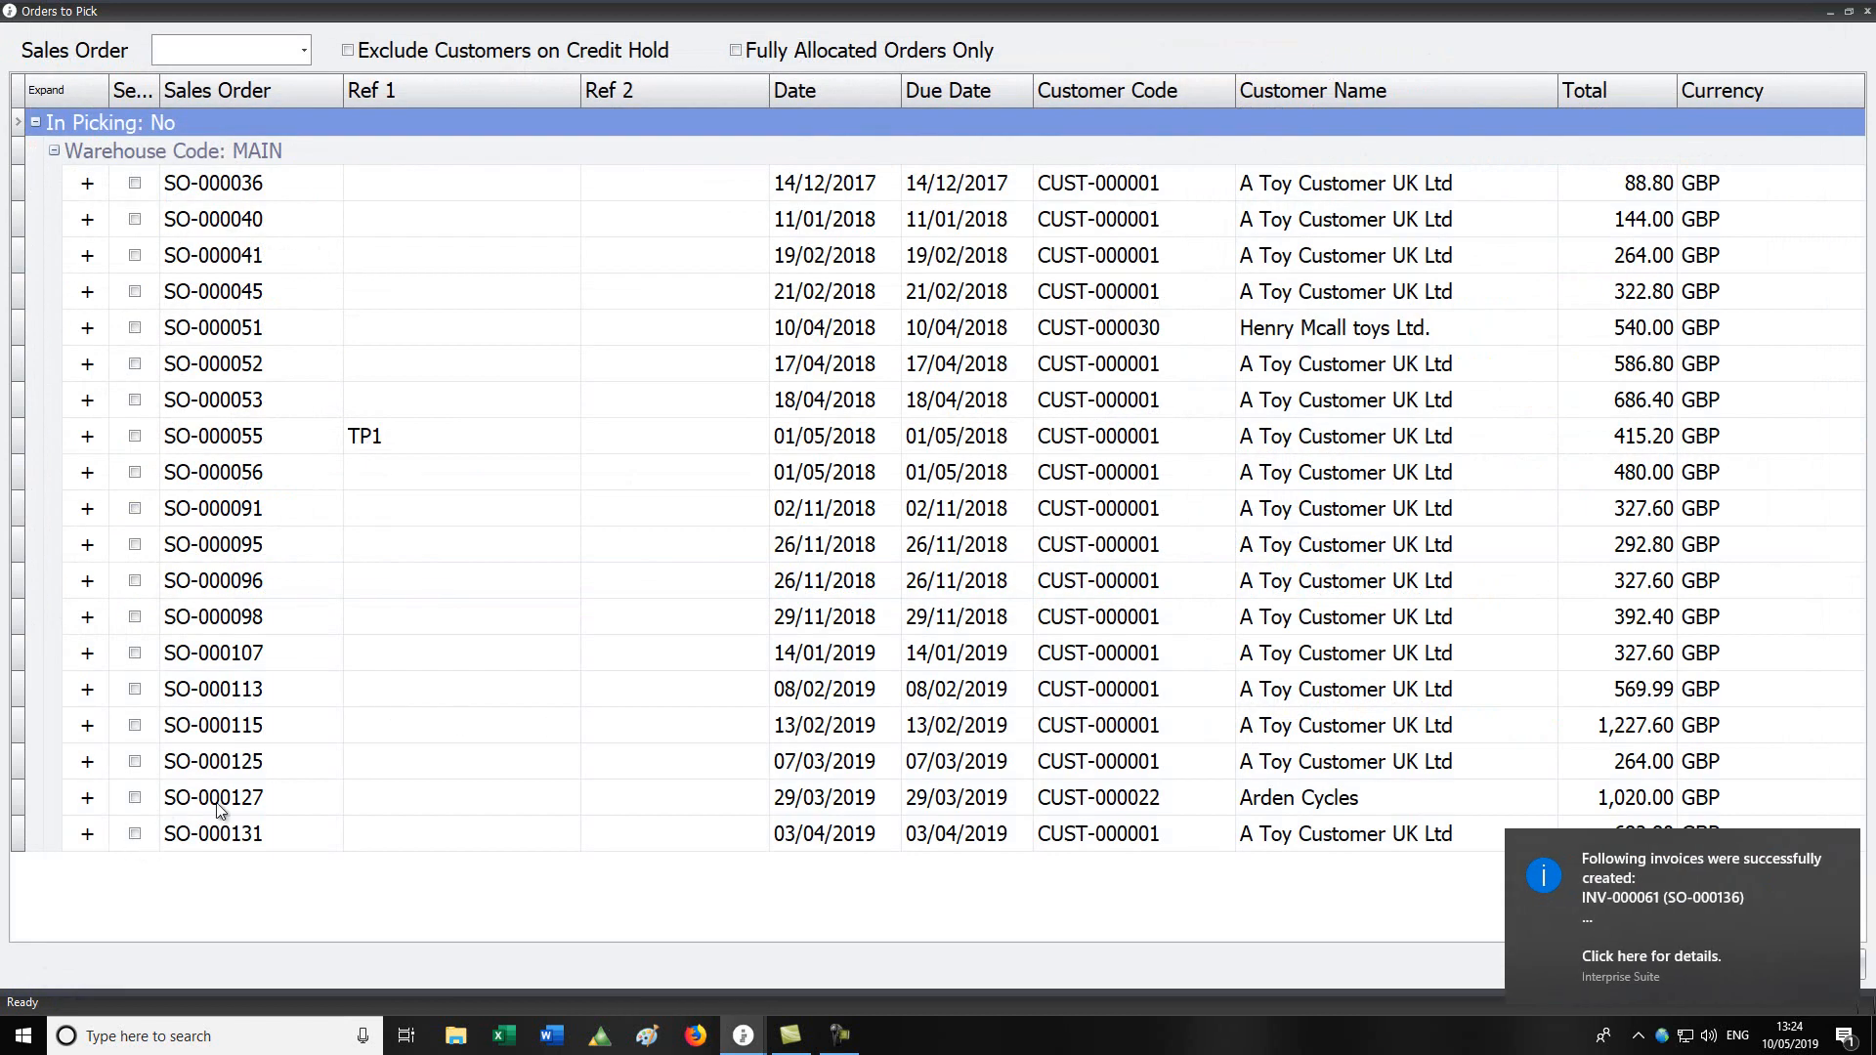
Step: Find the invoice generated from the picked order in the invoice history, review its item lines, and close it
{"action": "left_click", "coordinate": [744, 1037]}
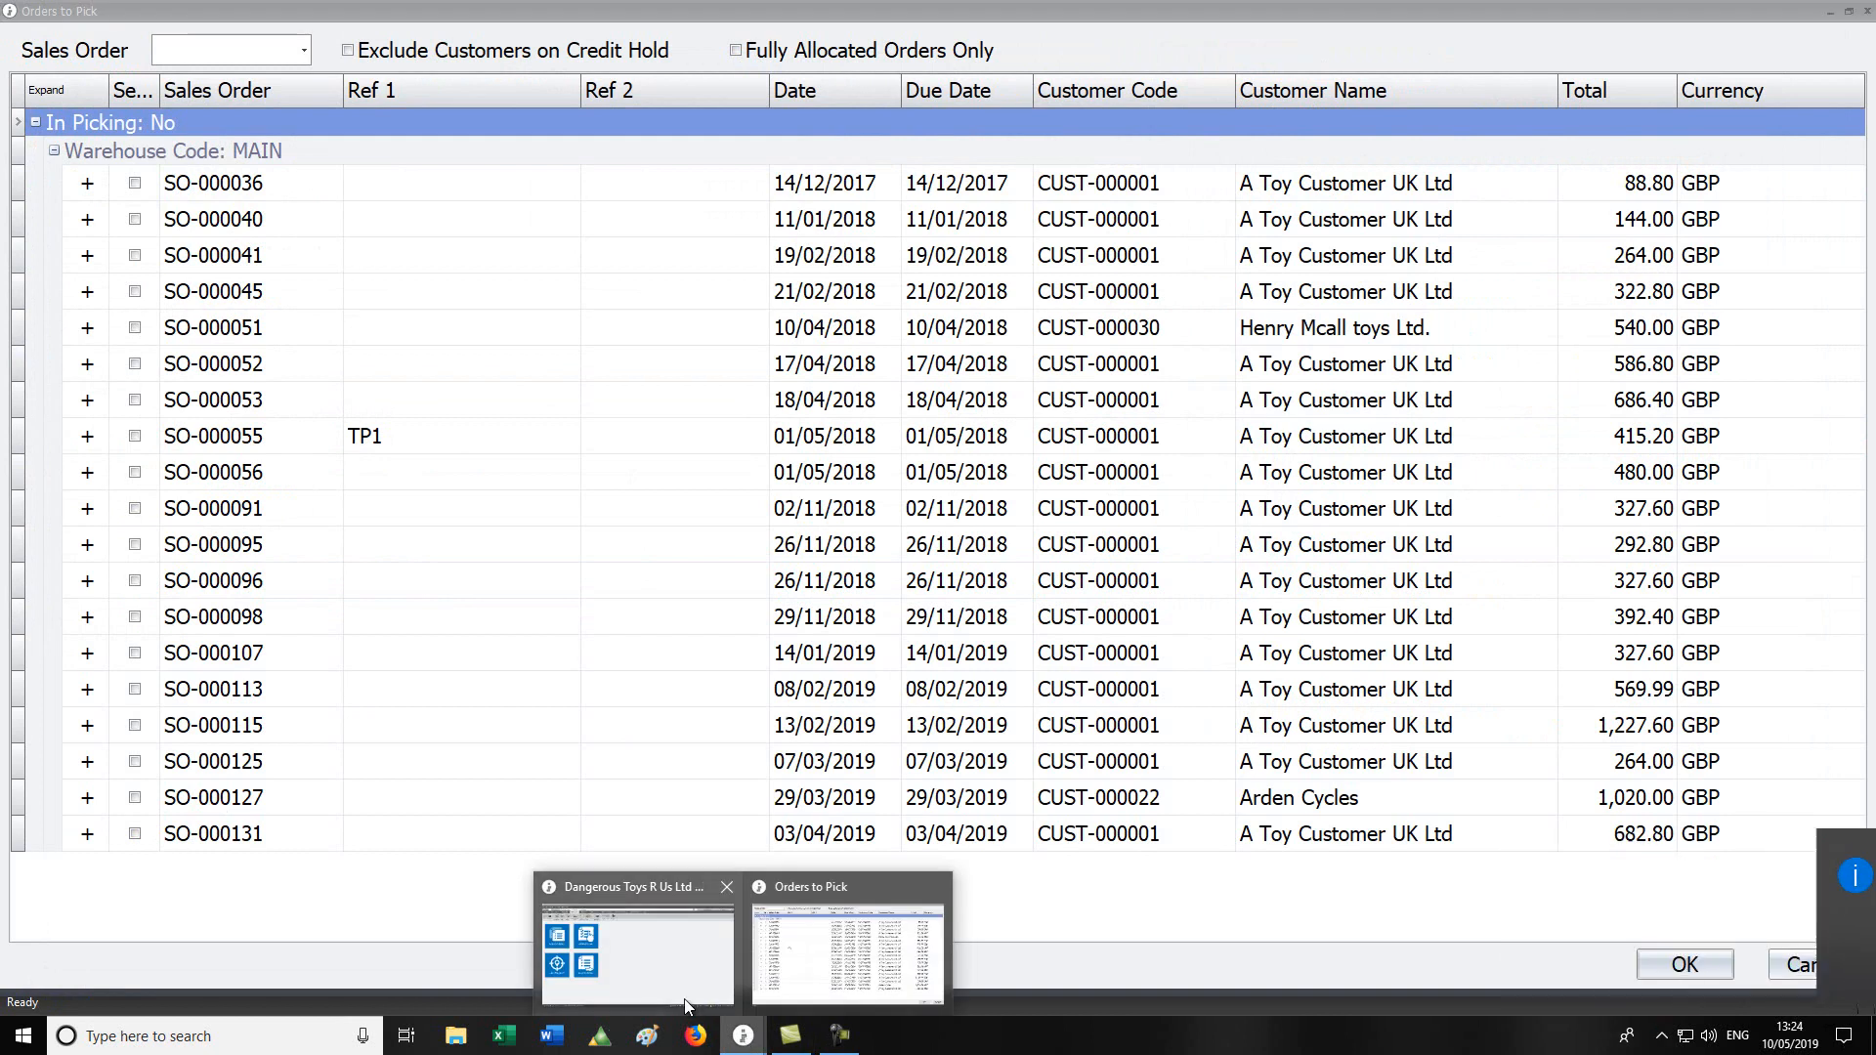
{"action": "left_click", "coordinate": [674, 982]}
{"action": "left_click", "coordinate": [119, 82]}
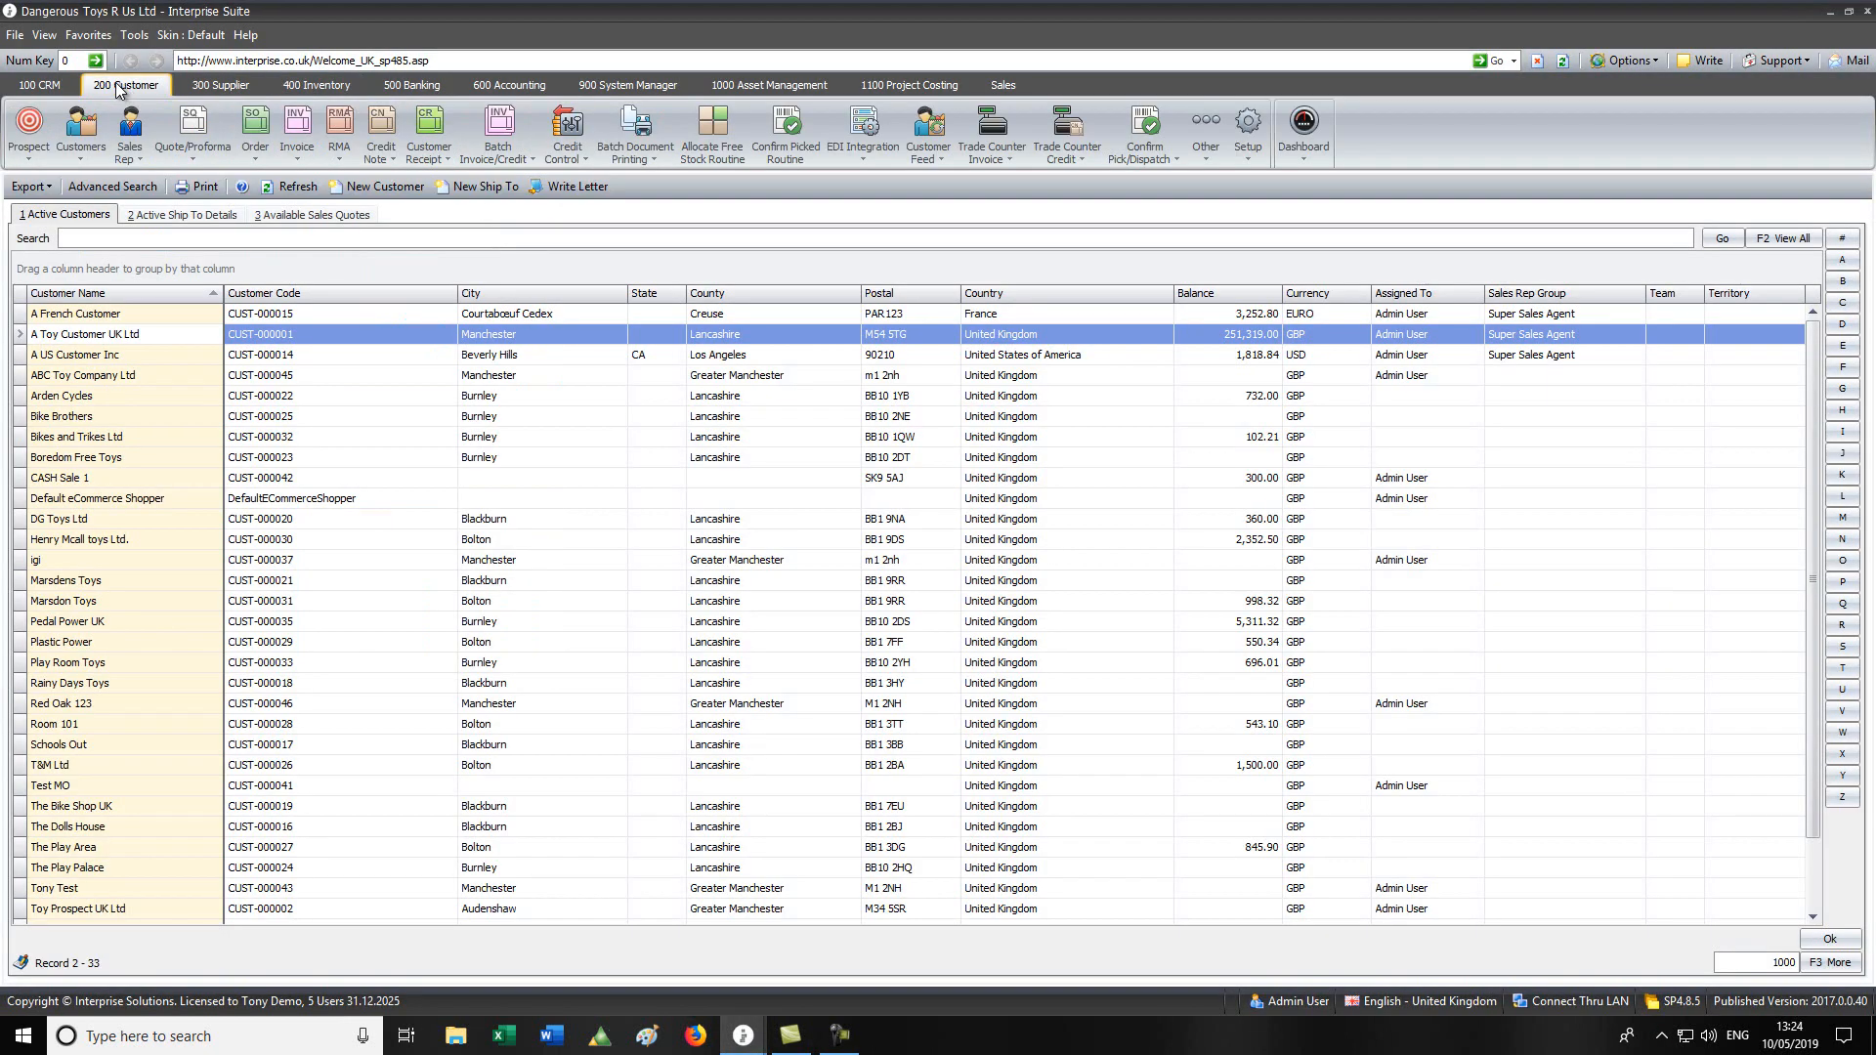
{"action": "left_click", "coordinate": [295, 121]}
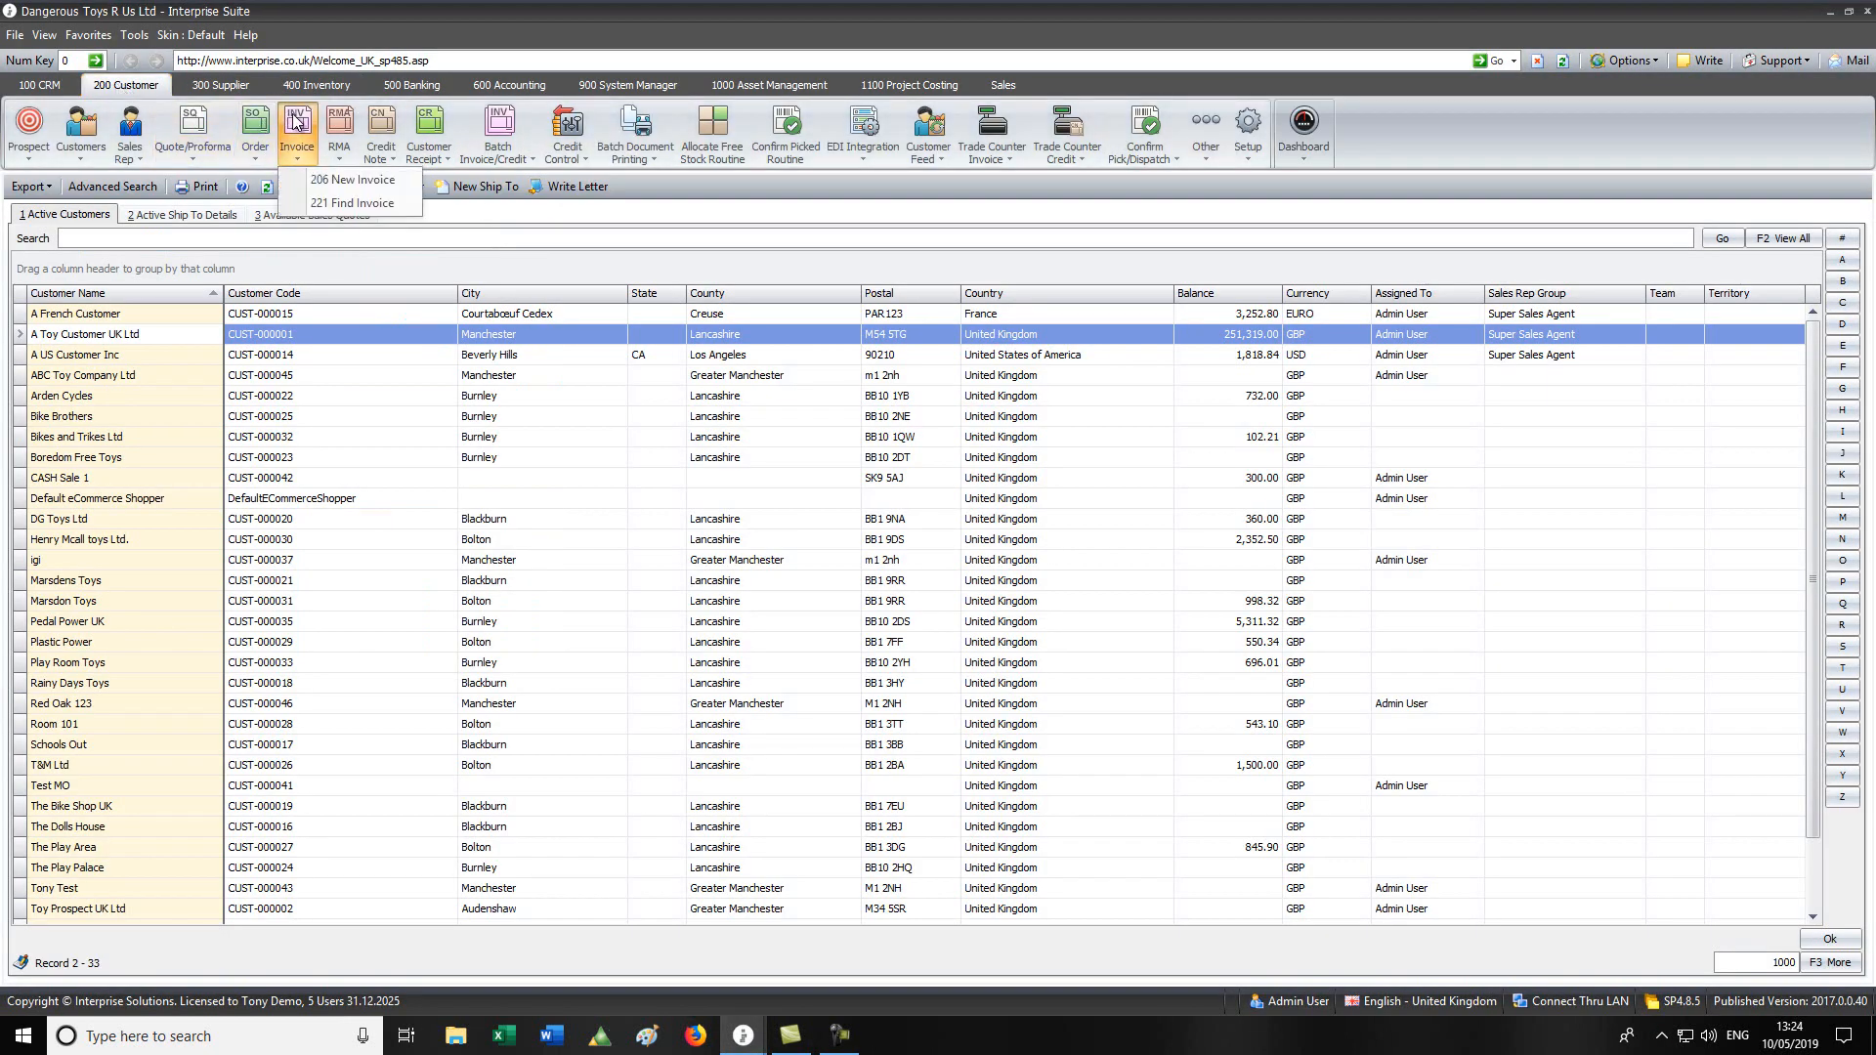
{"action": "left_click", "coordinate": [361, 205]}
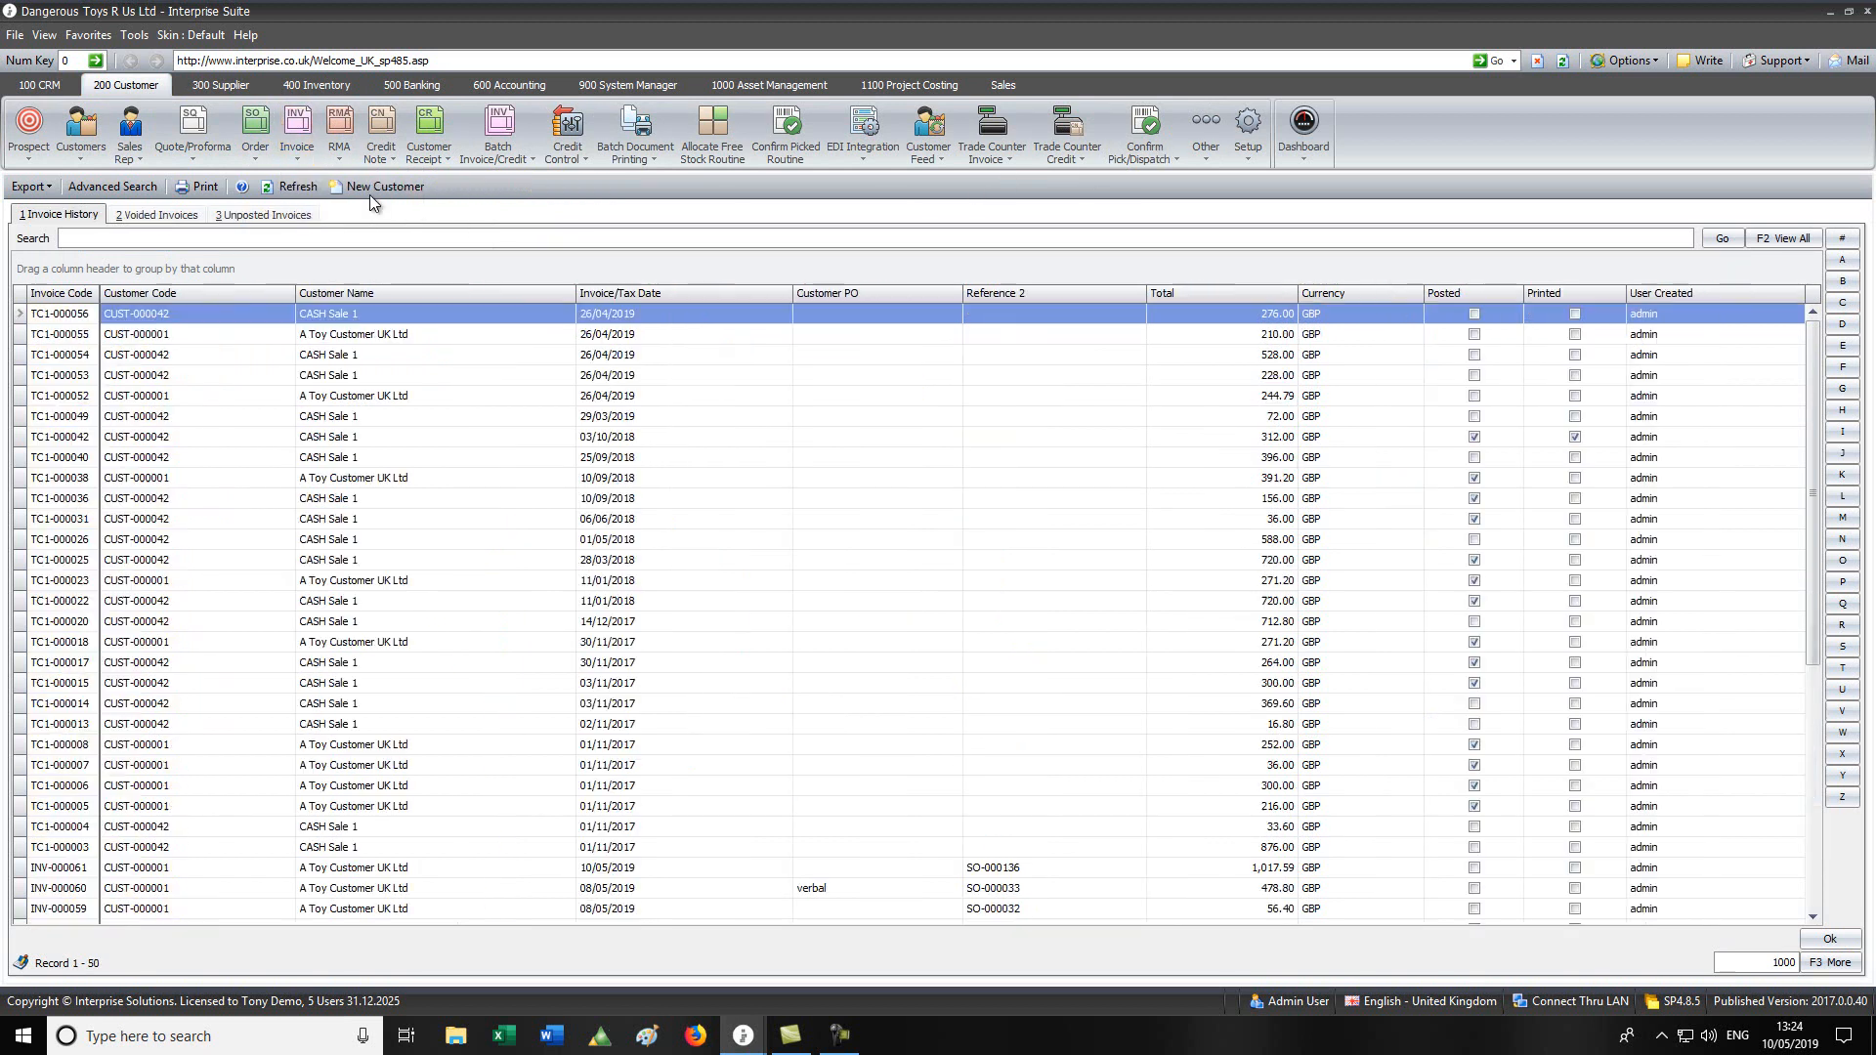
{"action": "left_click", "coordinate": [76, 867]}
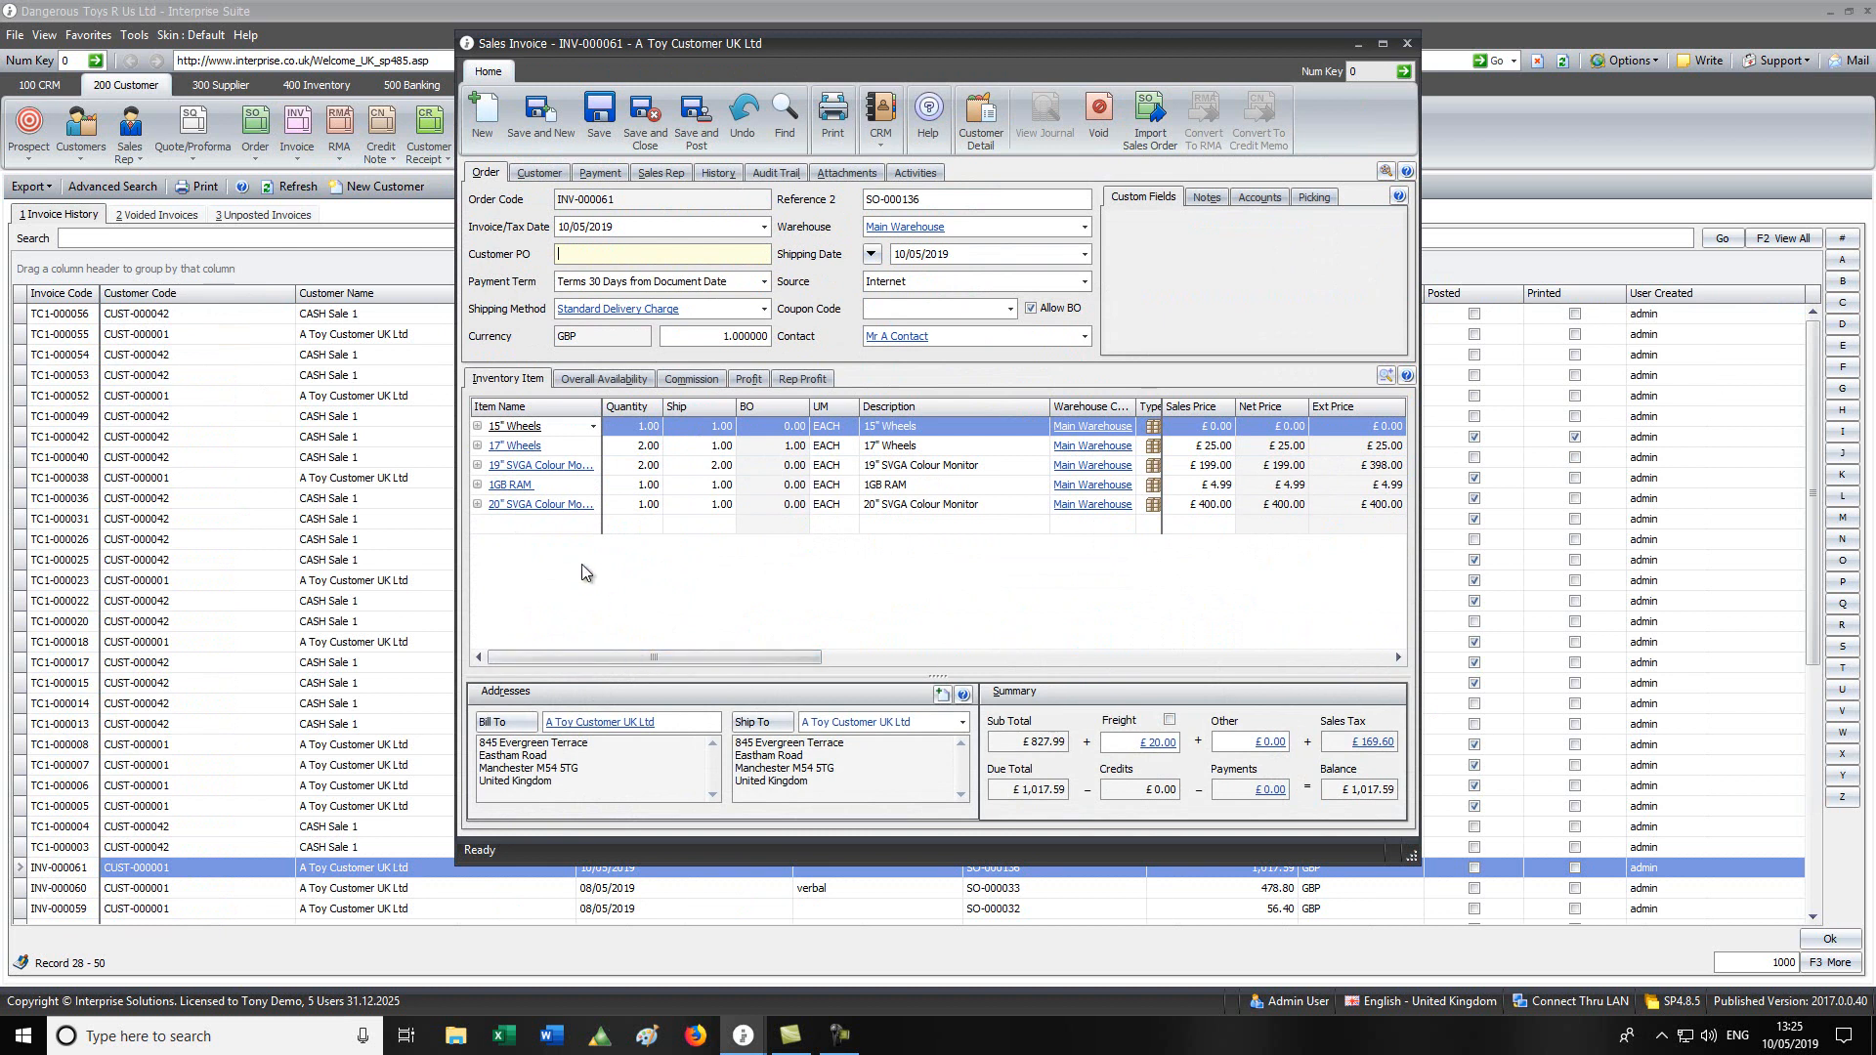
{"action": "left_click", "coordinate": [1408, 44]}
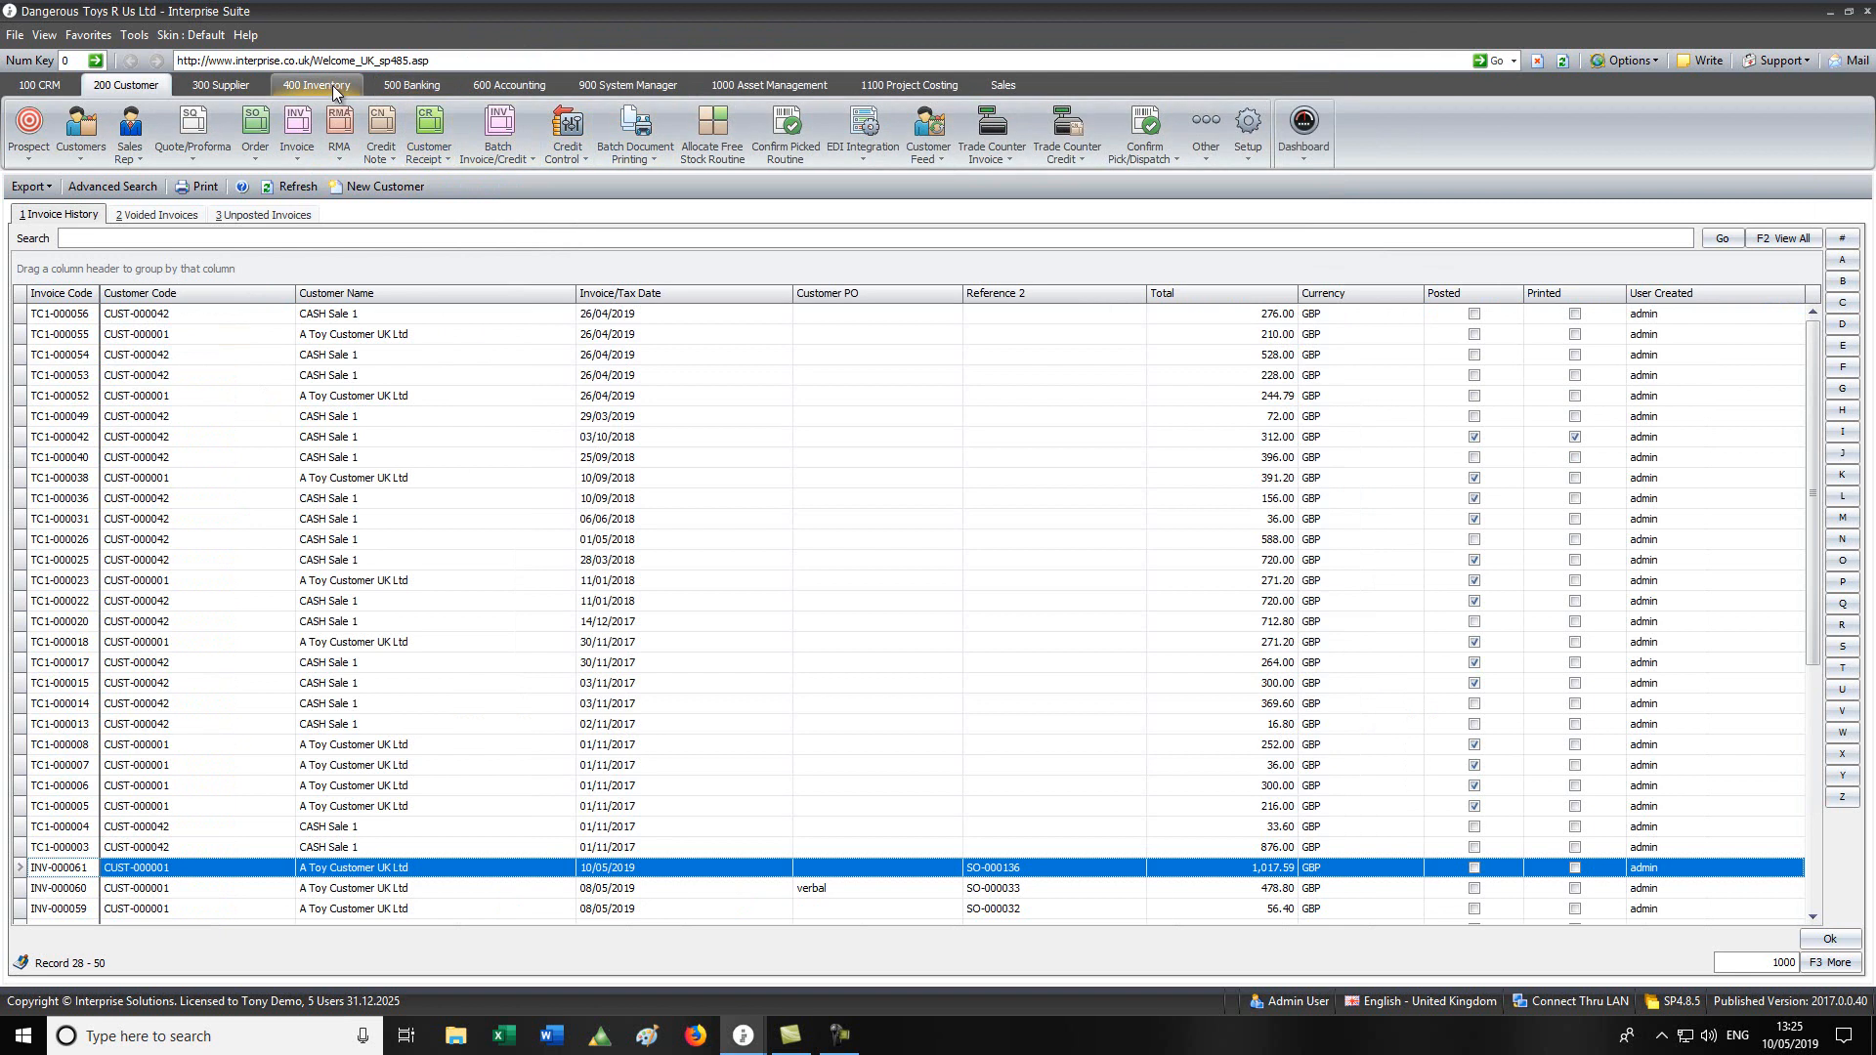
Step: Open the warehouse Picking Setup and increase the number of copies for the picking note report
{"action": "left_click", "coordinate": [332, 85]}
{"action": "left_click", "coordinate": [542, 125]}
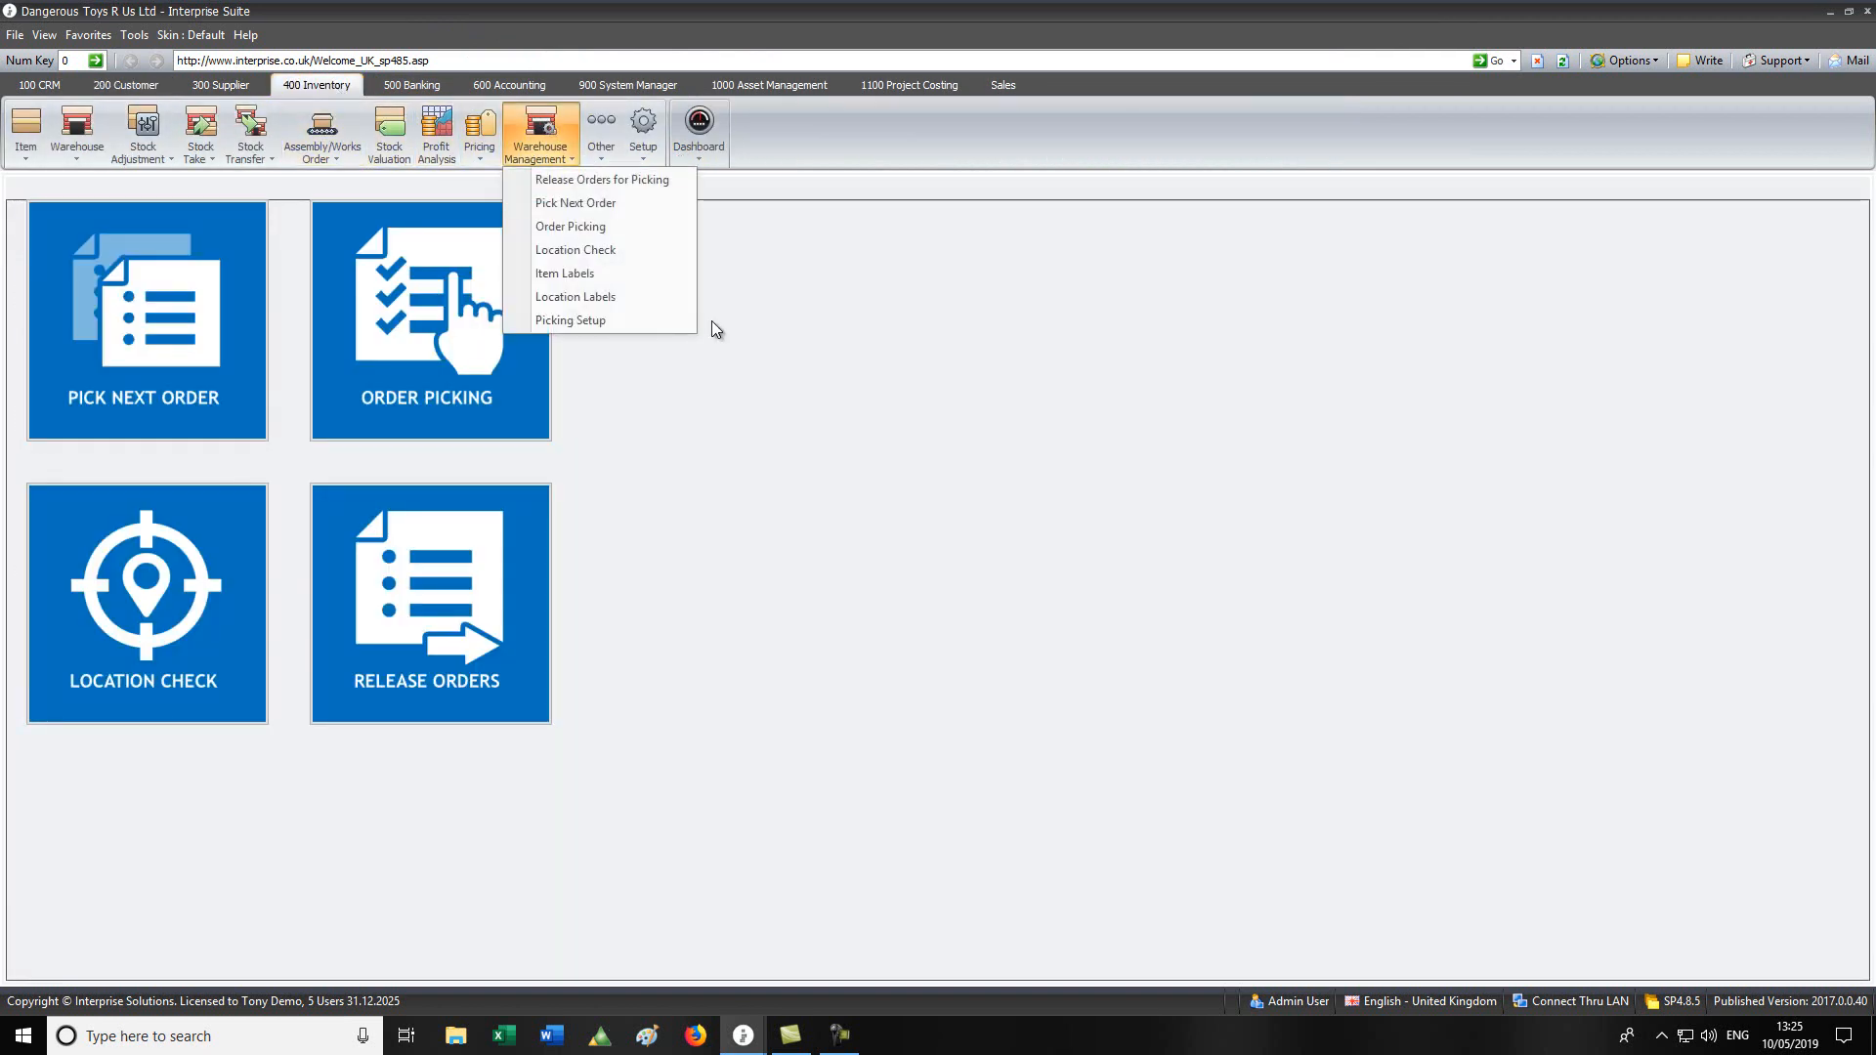
{"action": "left_click", "coordinate": [626, 323]}
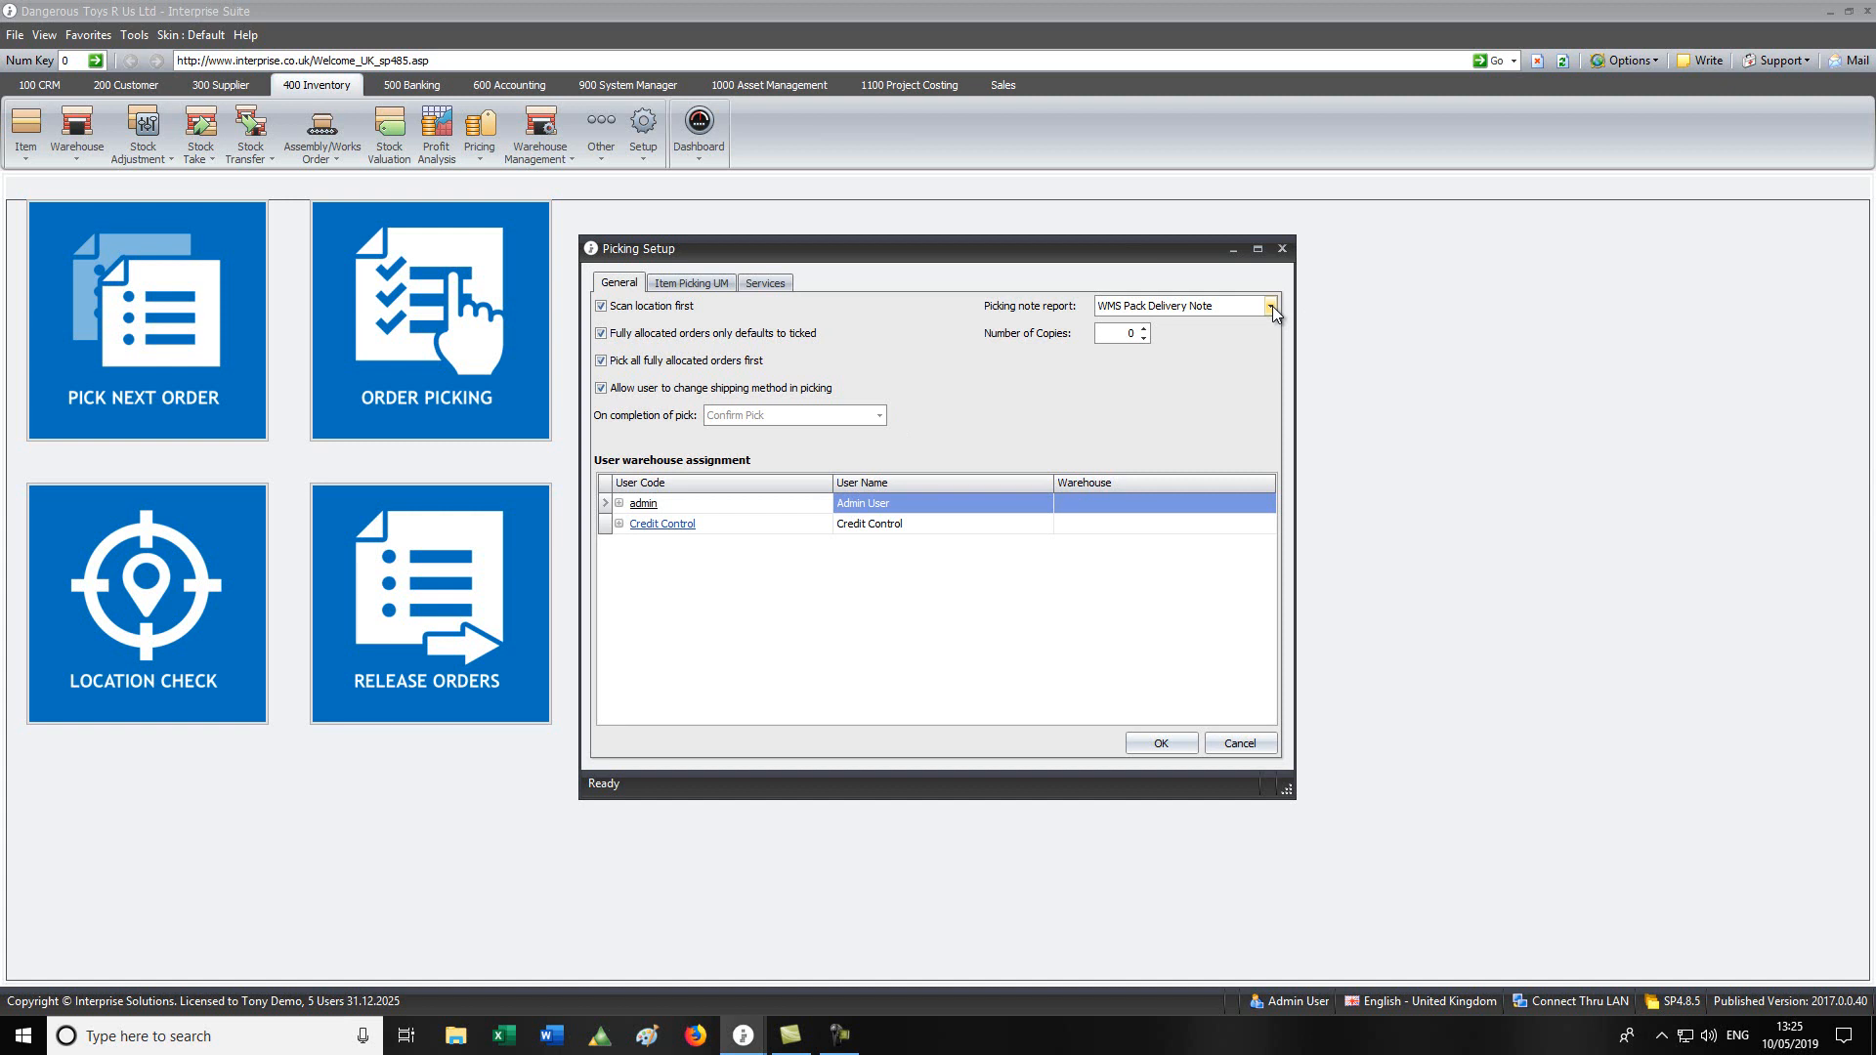
{"action": "left_click", "coordinate": [1145, 329]}
Step: Enable and clear Pick S/Order UM (Not Base) for the 17" Wheels, and close Picking Setup with its changes saved
{"action": "left_click", "coordinate": [688, 285]}
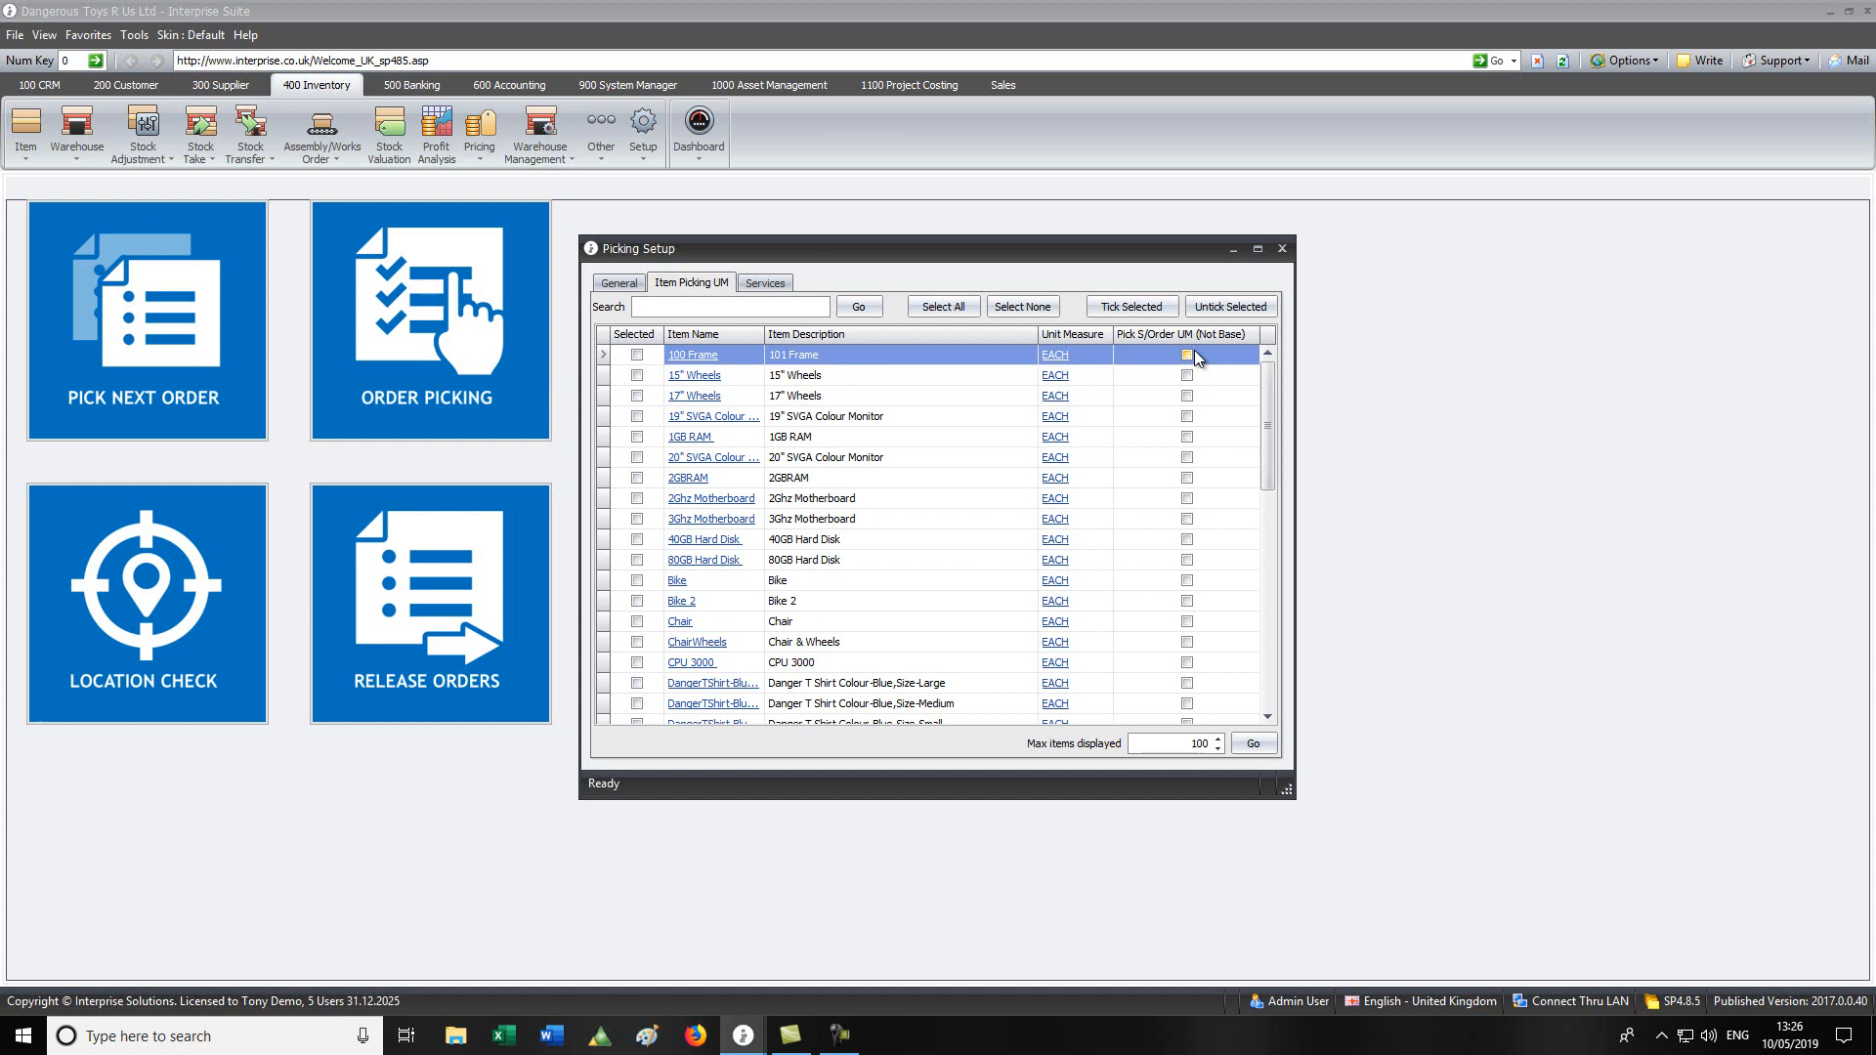
{"action": "left_click", "coordinate": [983, 397]}
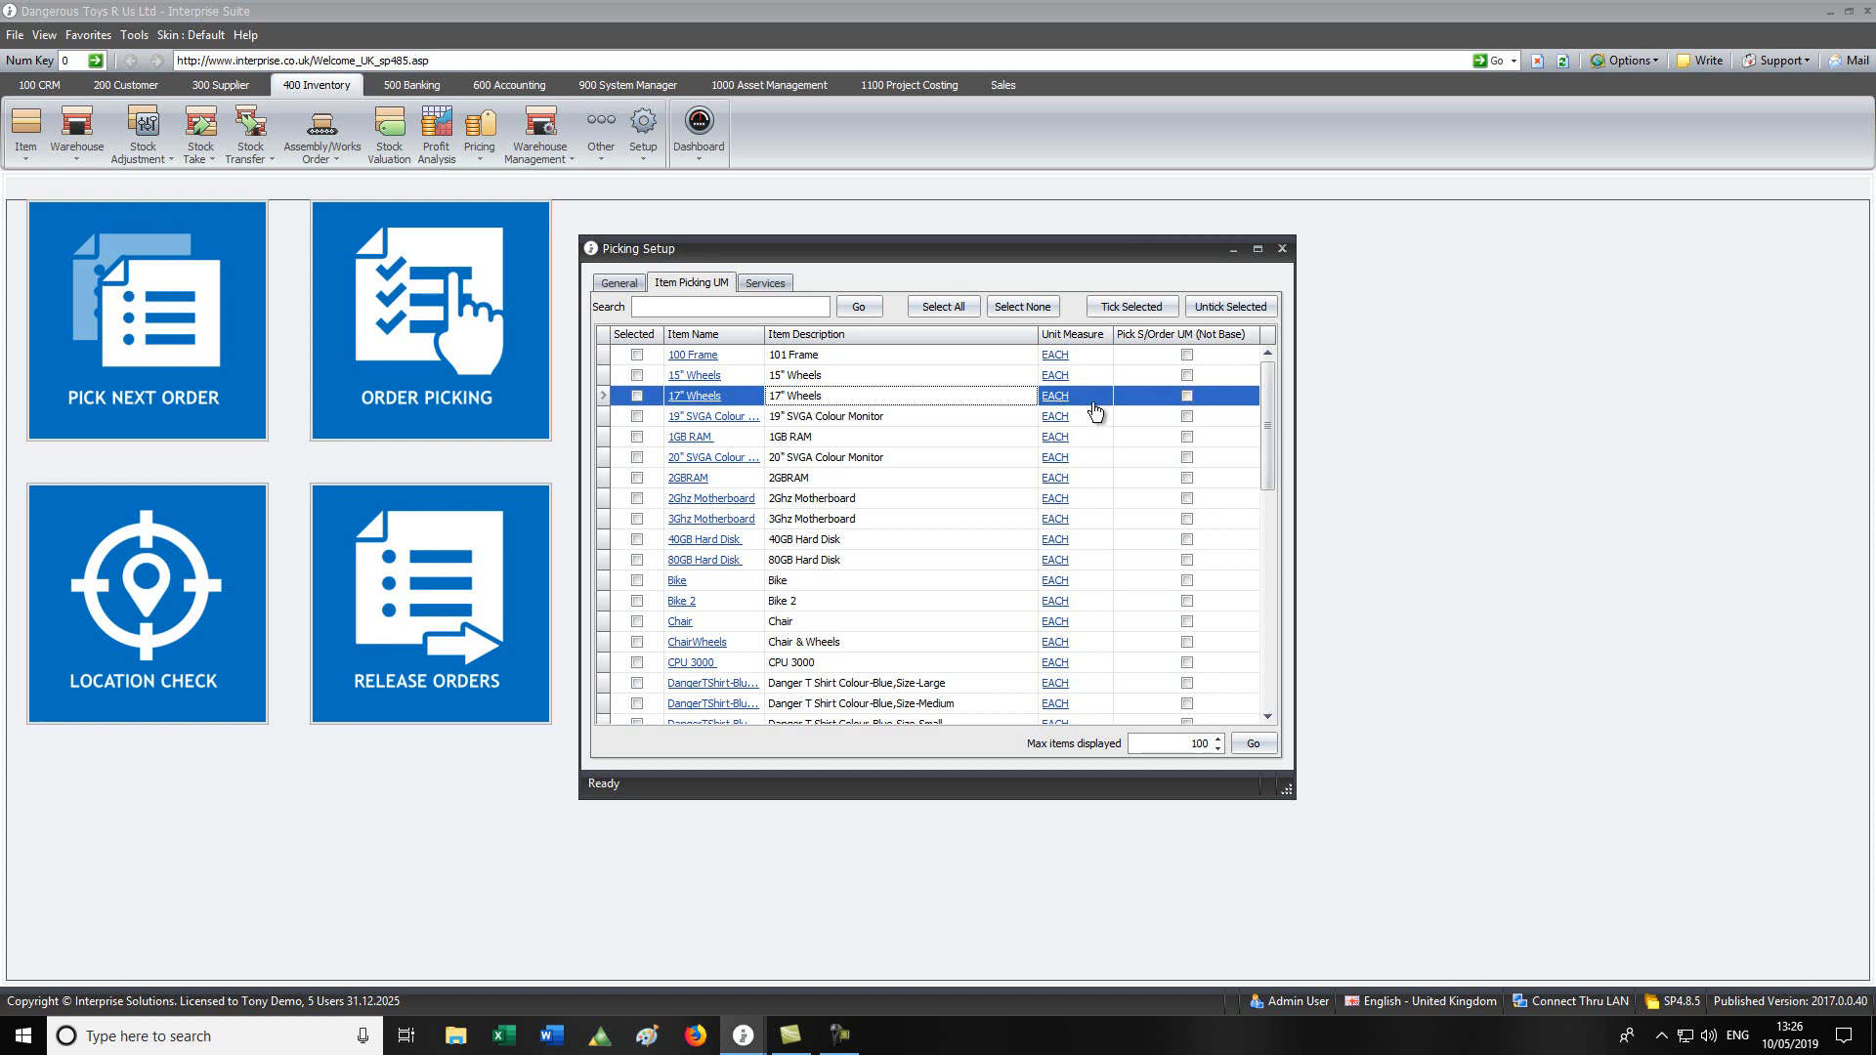
{"action": "left_click", "coordinate": [1187, 397]}
{"action": "left_click", "coordinate": [1188, 397]}
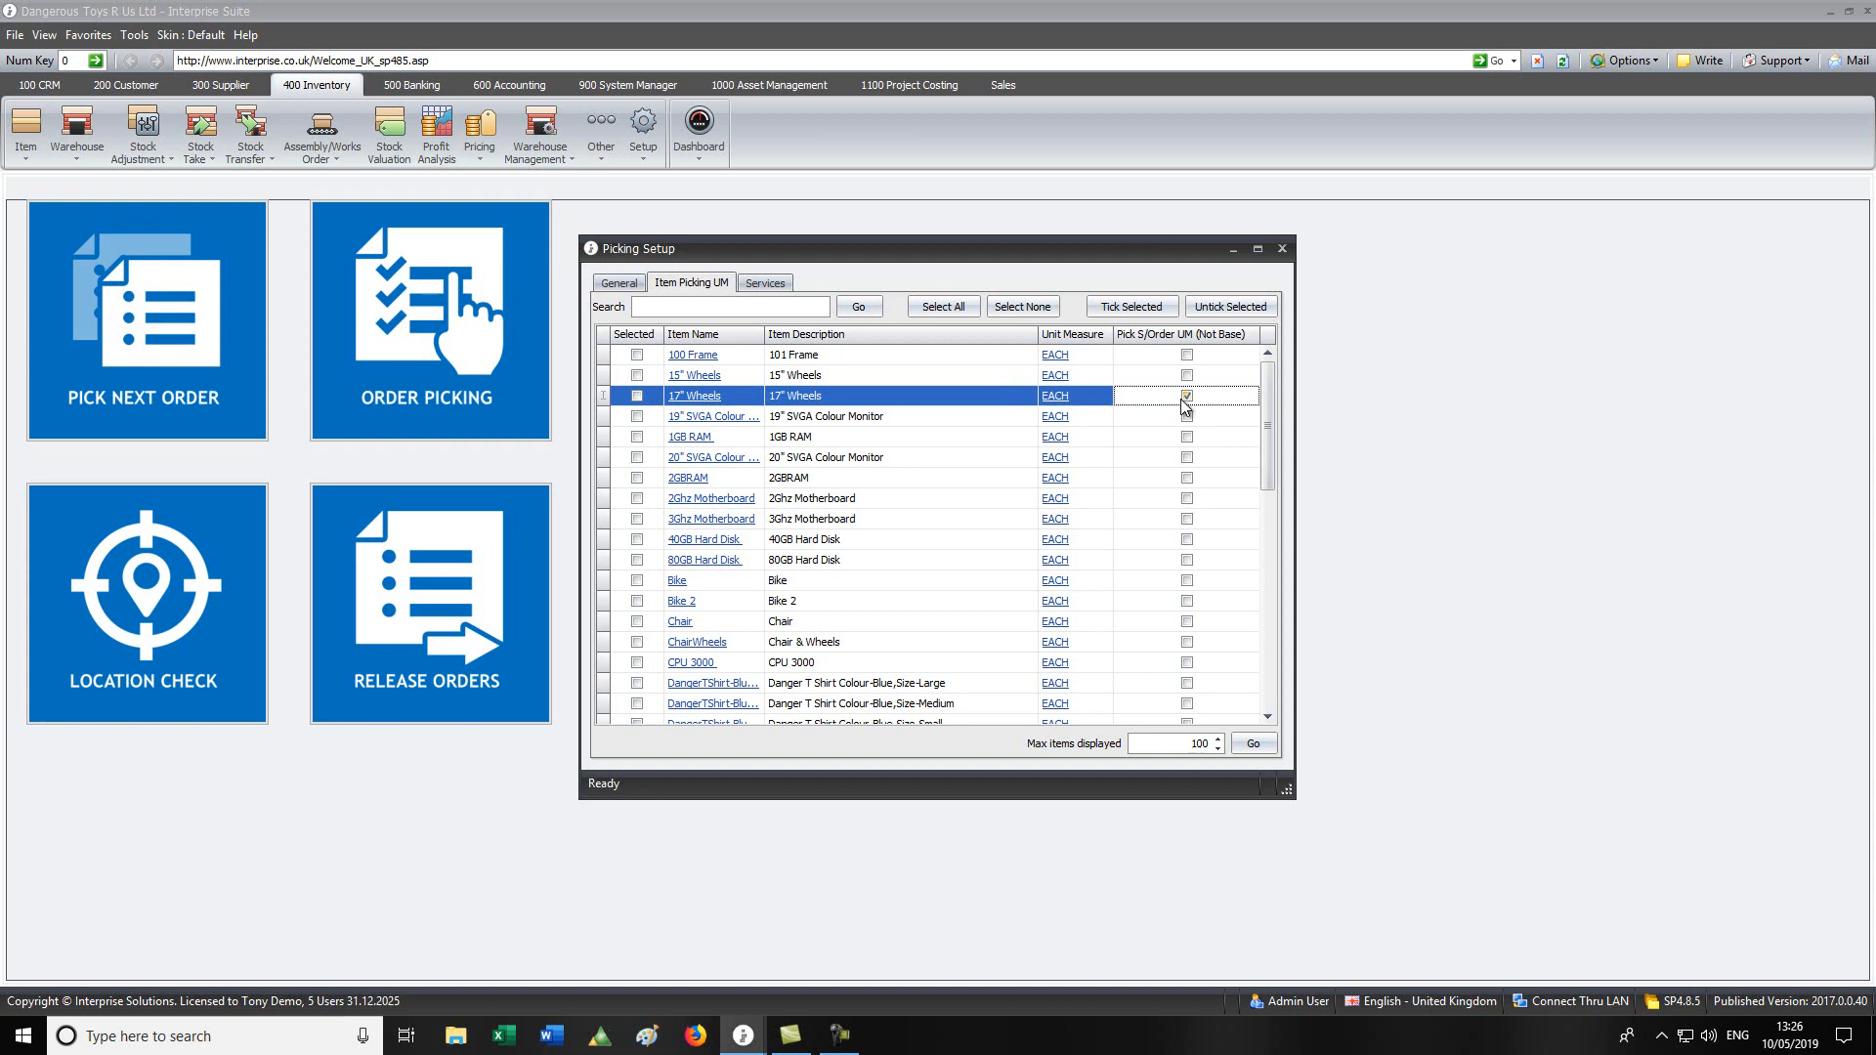
{"action": "left_click", "coordinate": [1188, 396]}
{"action": "left_click", "coordinate": [1279, 252]}
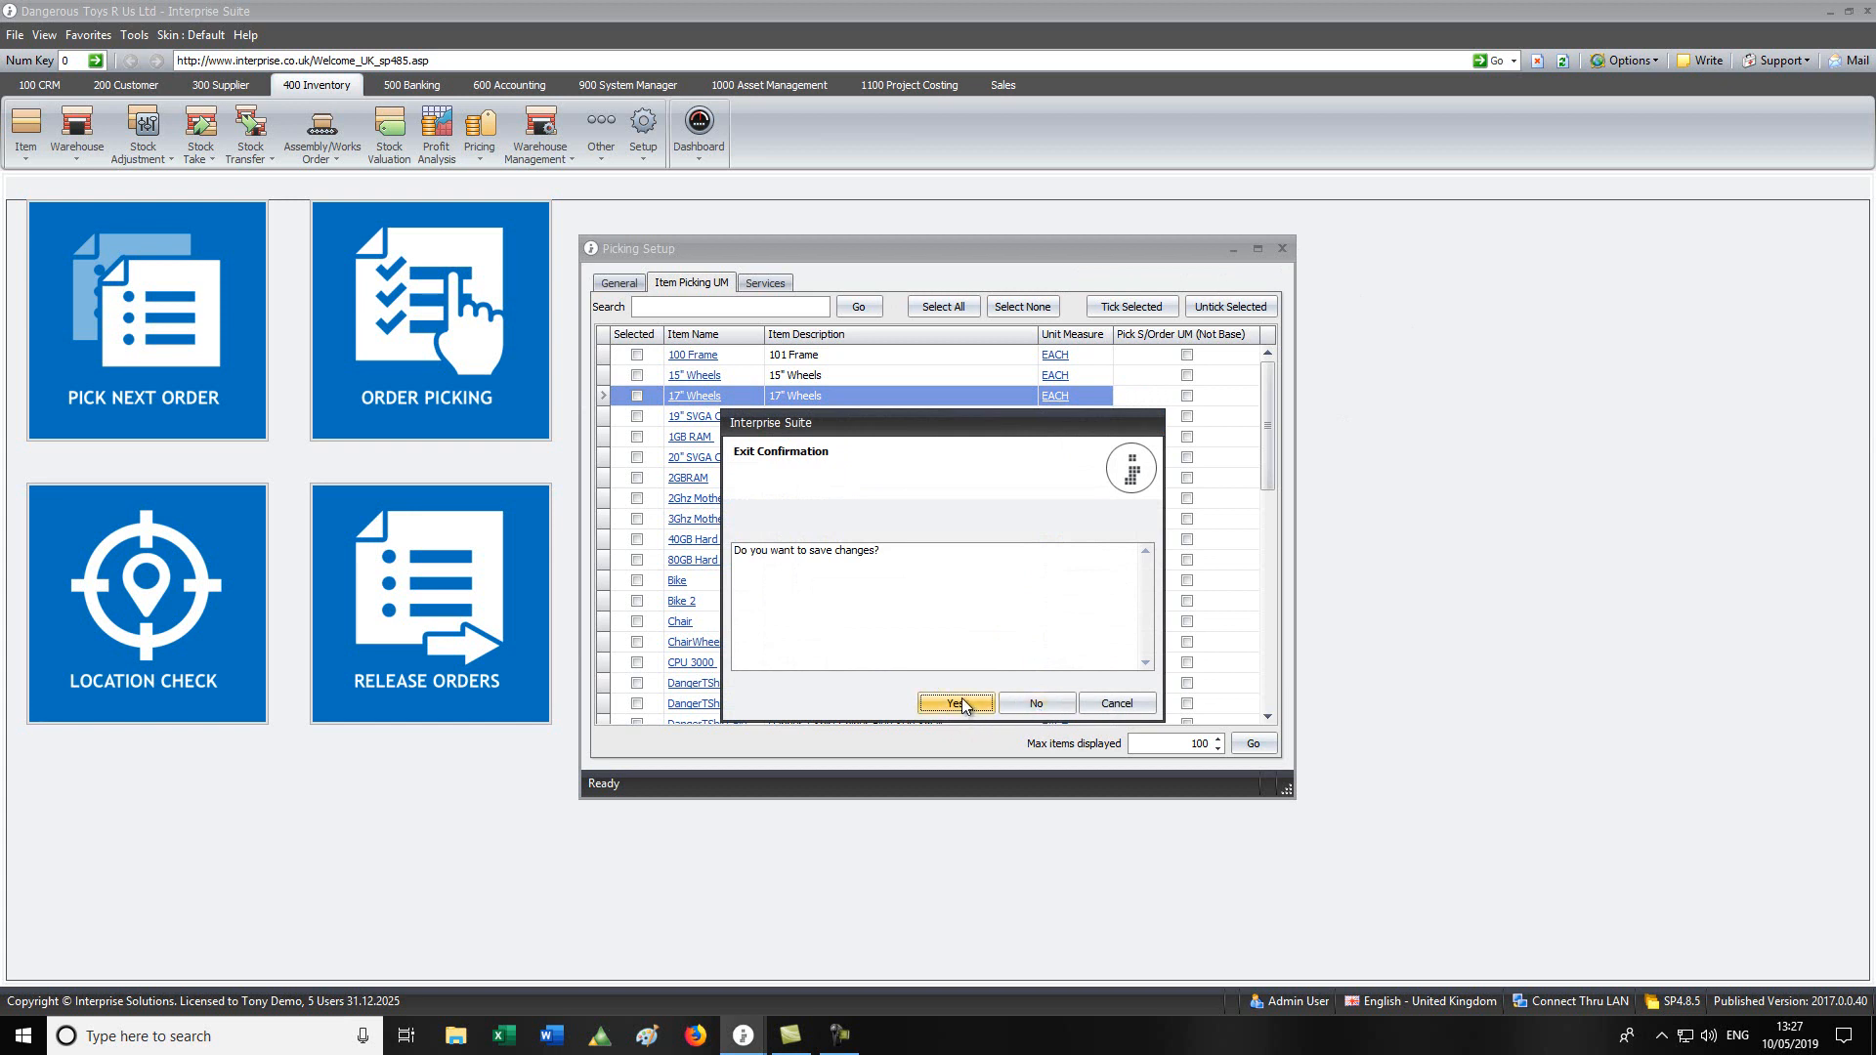
{"action": "left_click", "coordinate": [964, 703]}
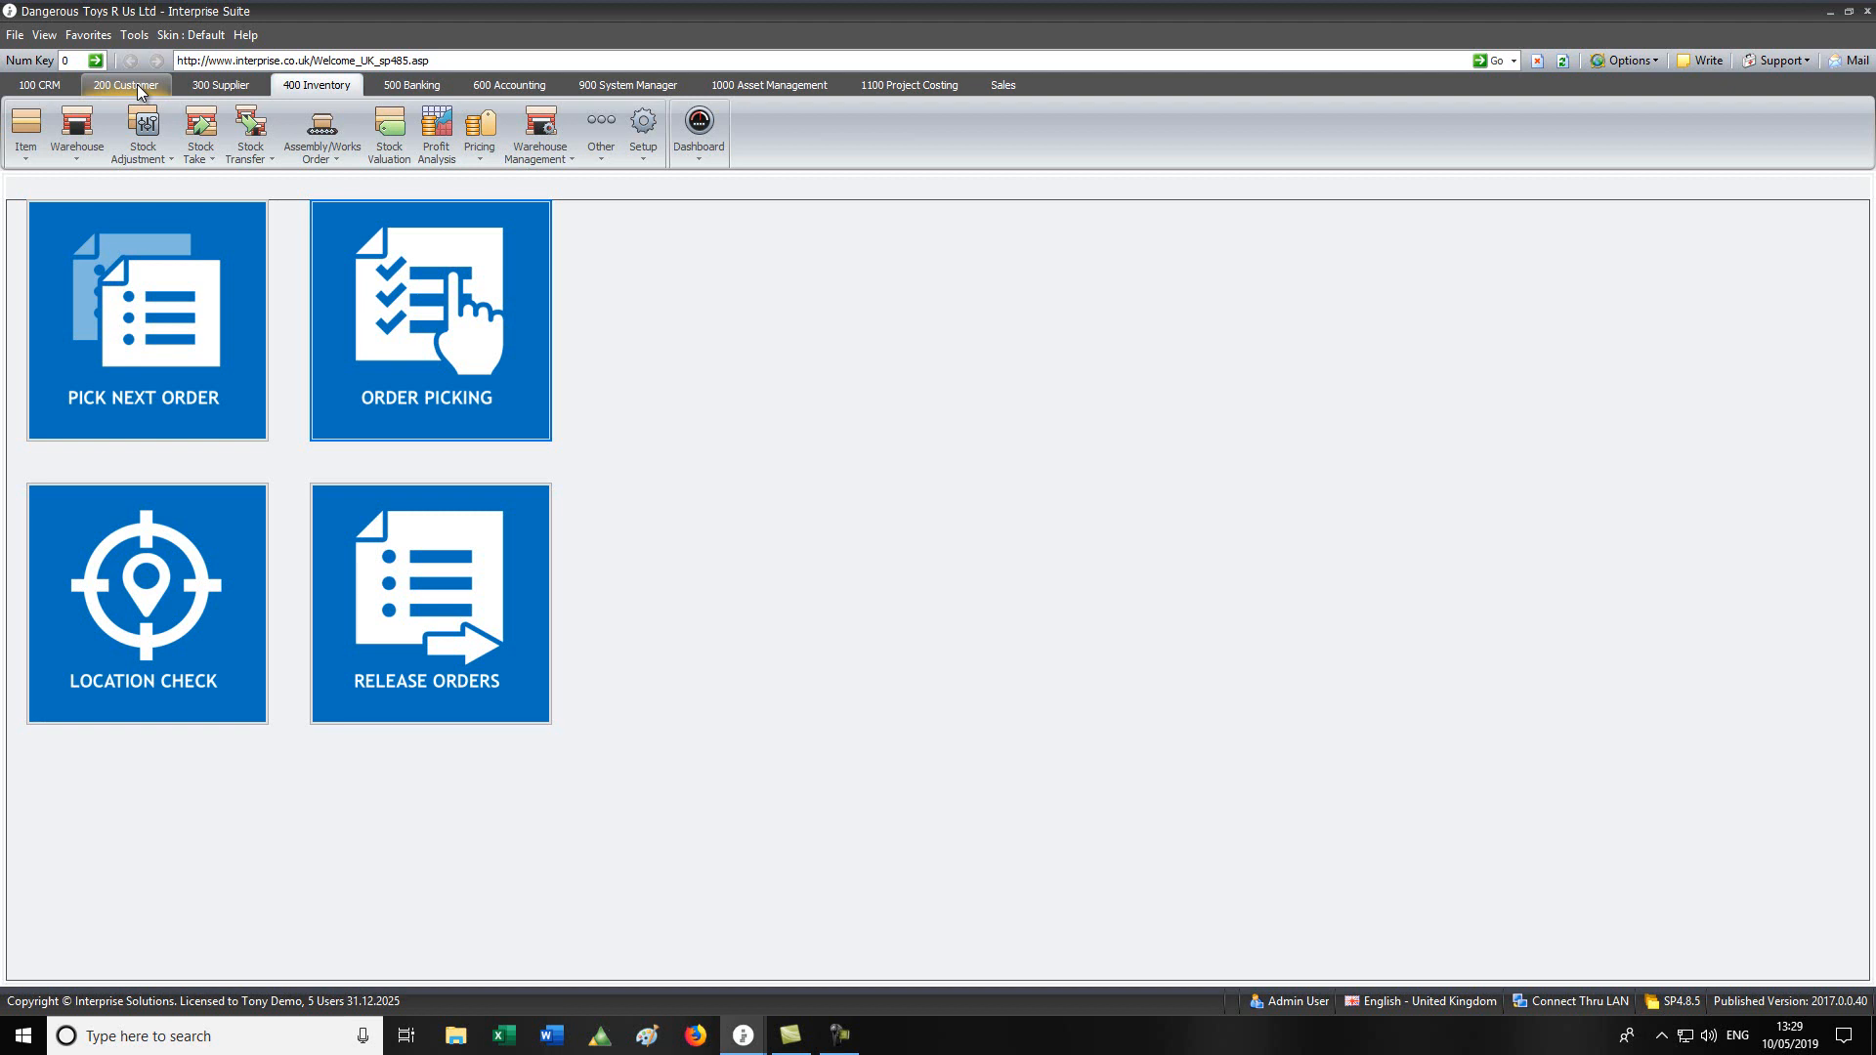
Step: Release the last four allocated Main Warehouse orders, dated 29/03/2019 to 30/04/2019, for picking and close the release list
{"action": "left_click", "coordinate": [450, 664]}
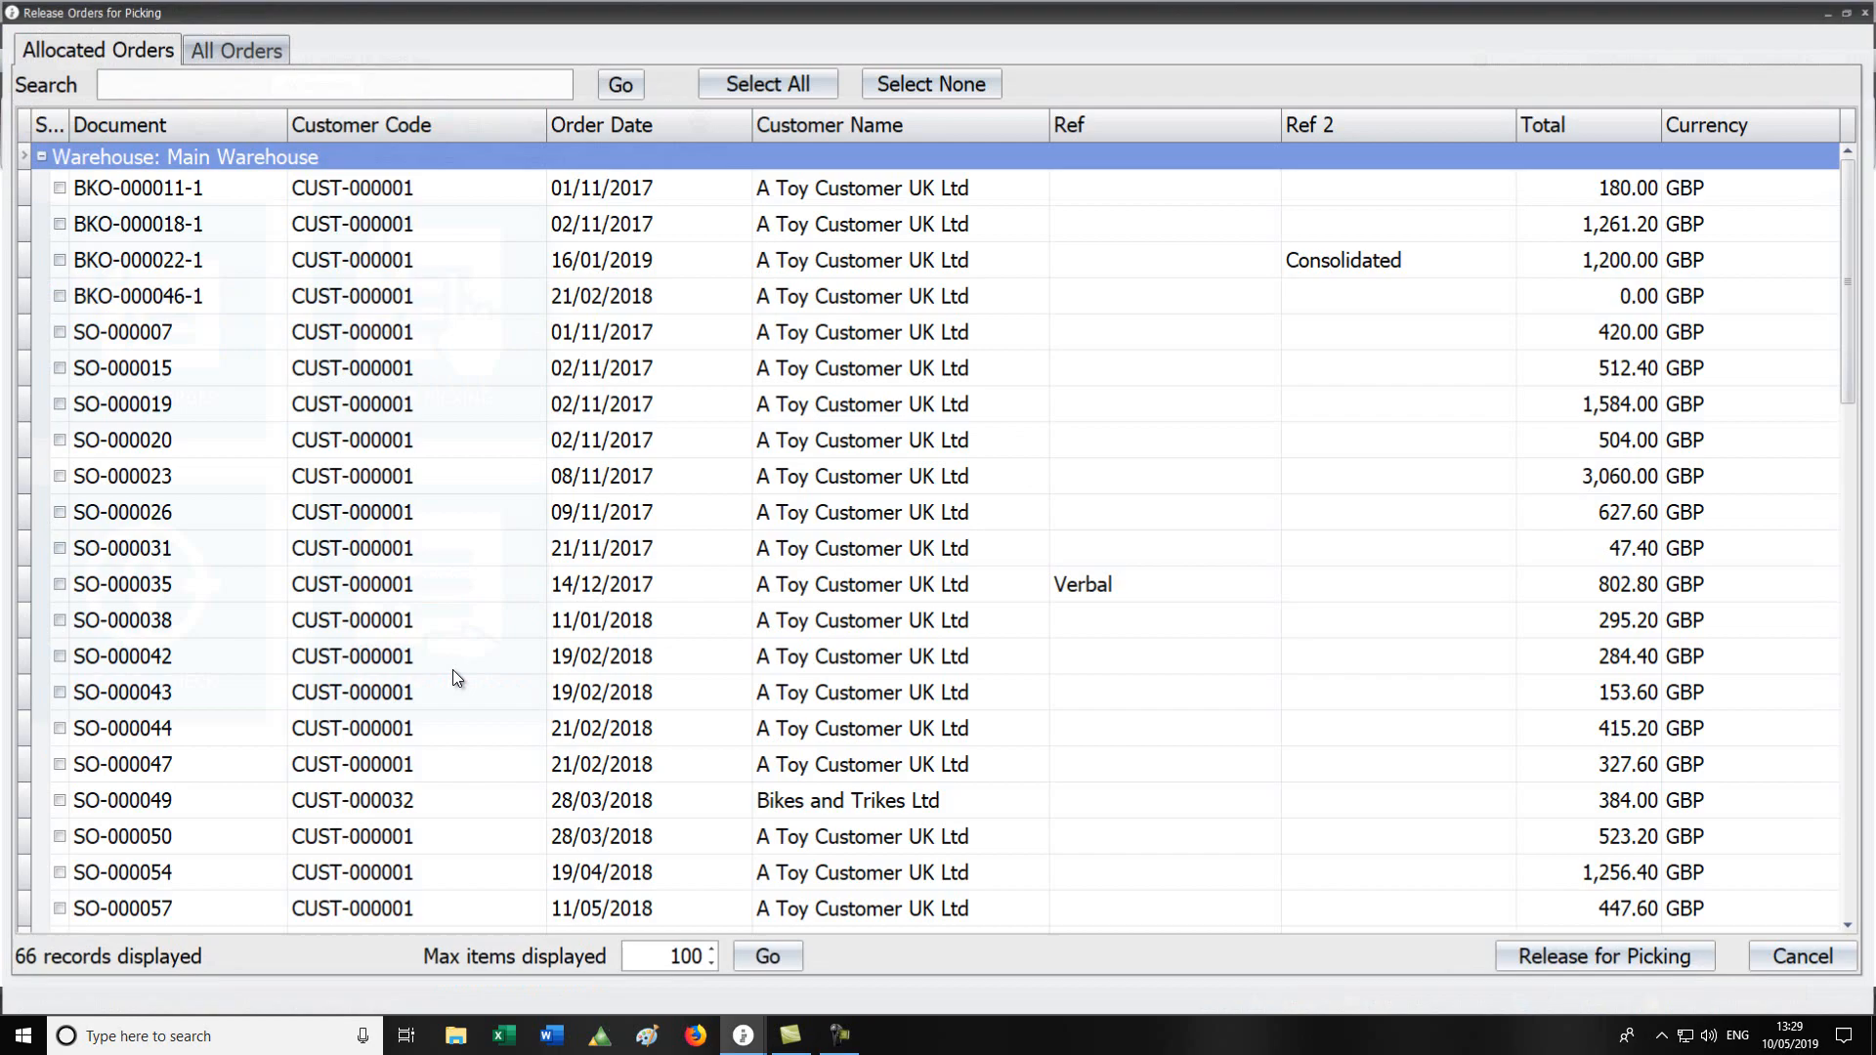
{"action": "left_click_drag", "start_coordinate": [1850, 195], "coordinate": [1855, 739]}
{"action": "left_click", "coordinate": [58, 884]}
{"action": "left_click", "coordinate": [58, 847]}
{"action": "left_click", "coordinate": [58, 810]}
{"action": "left_click", "coordinate": [58, 774]}
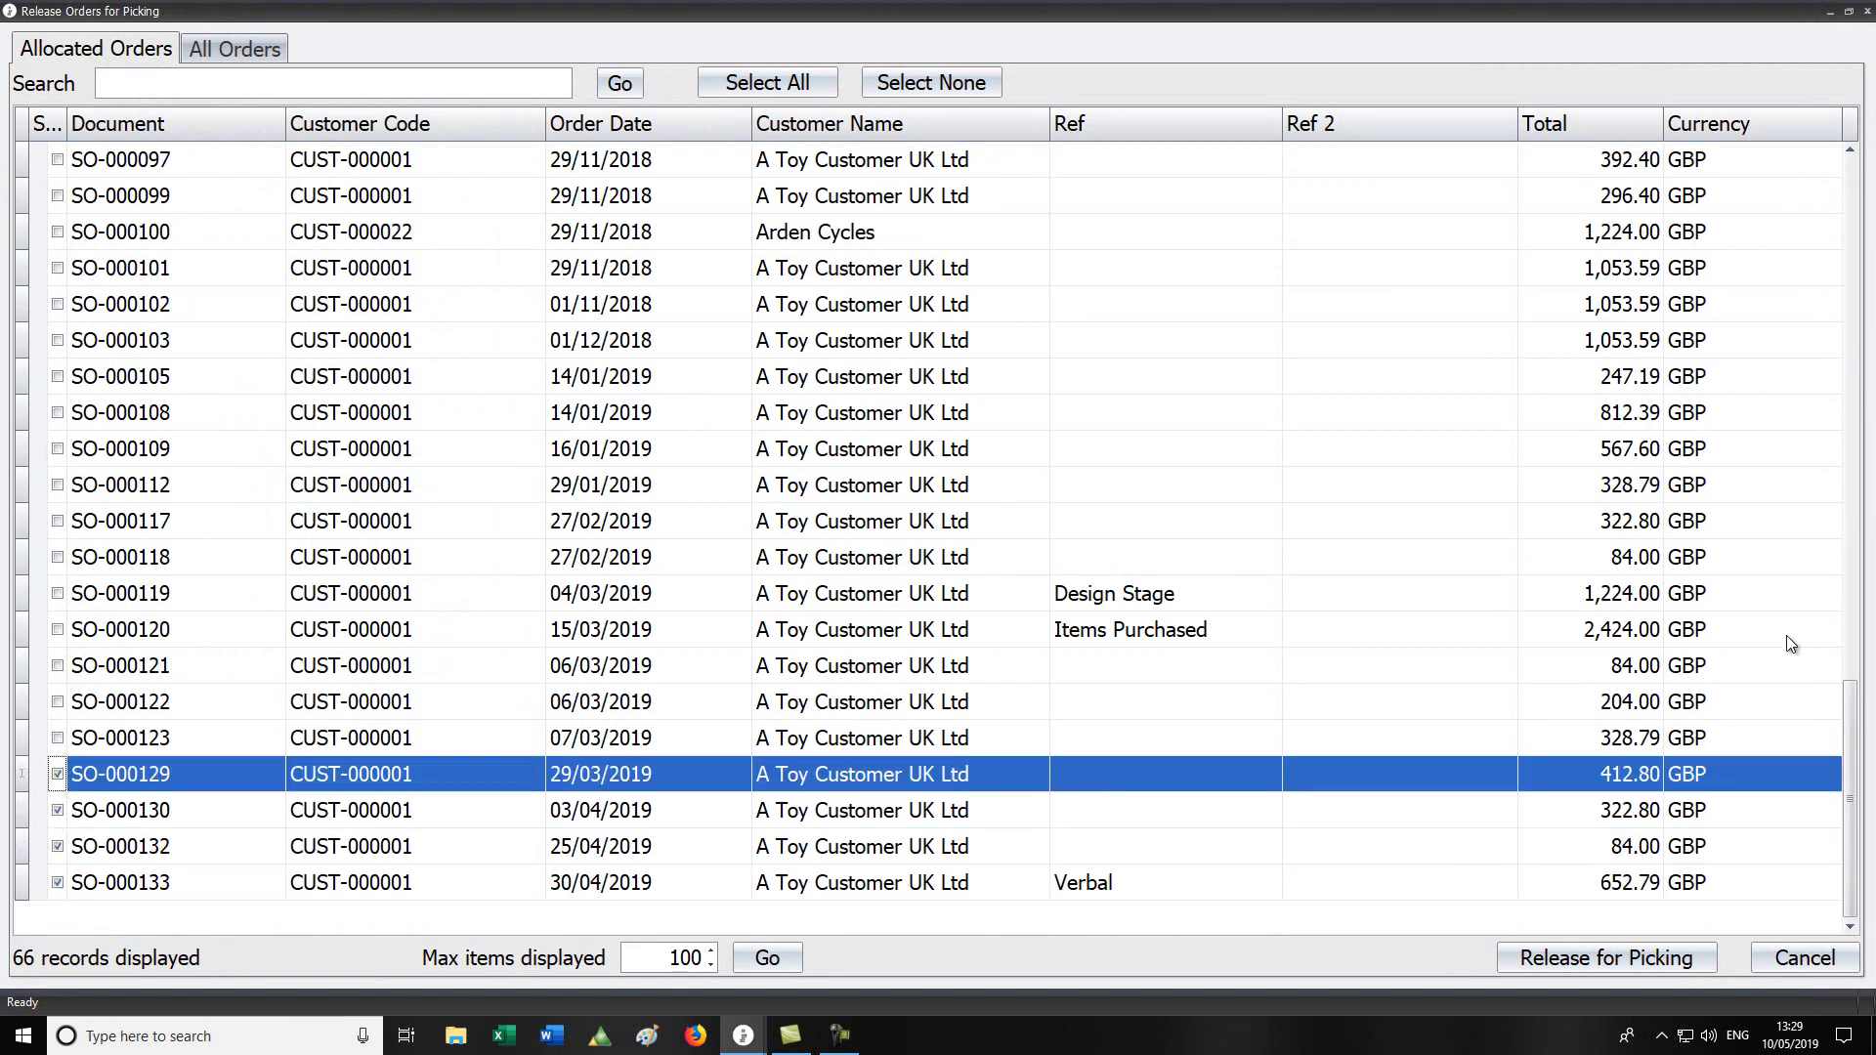
{"action": "left_click", "coordinate": [1632, 957]}
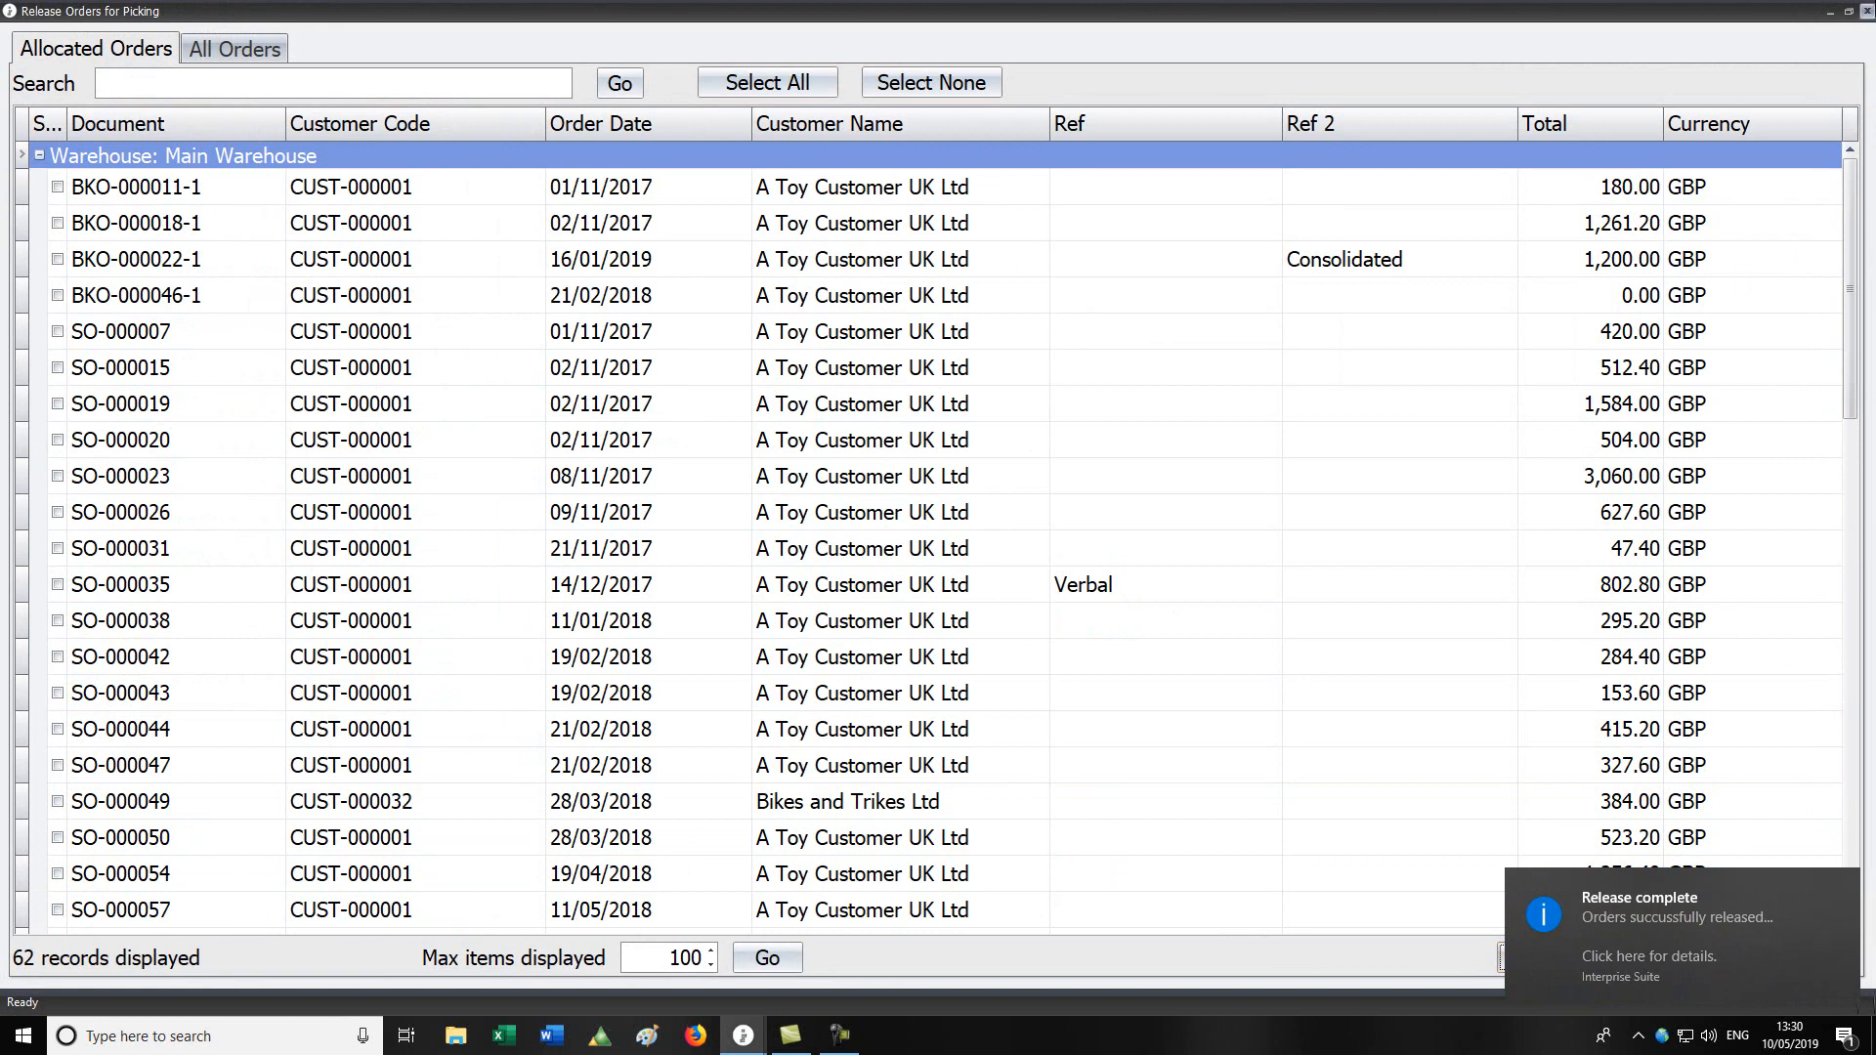
{"action": "left_click", "coordinate": [1866, 11]}
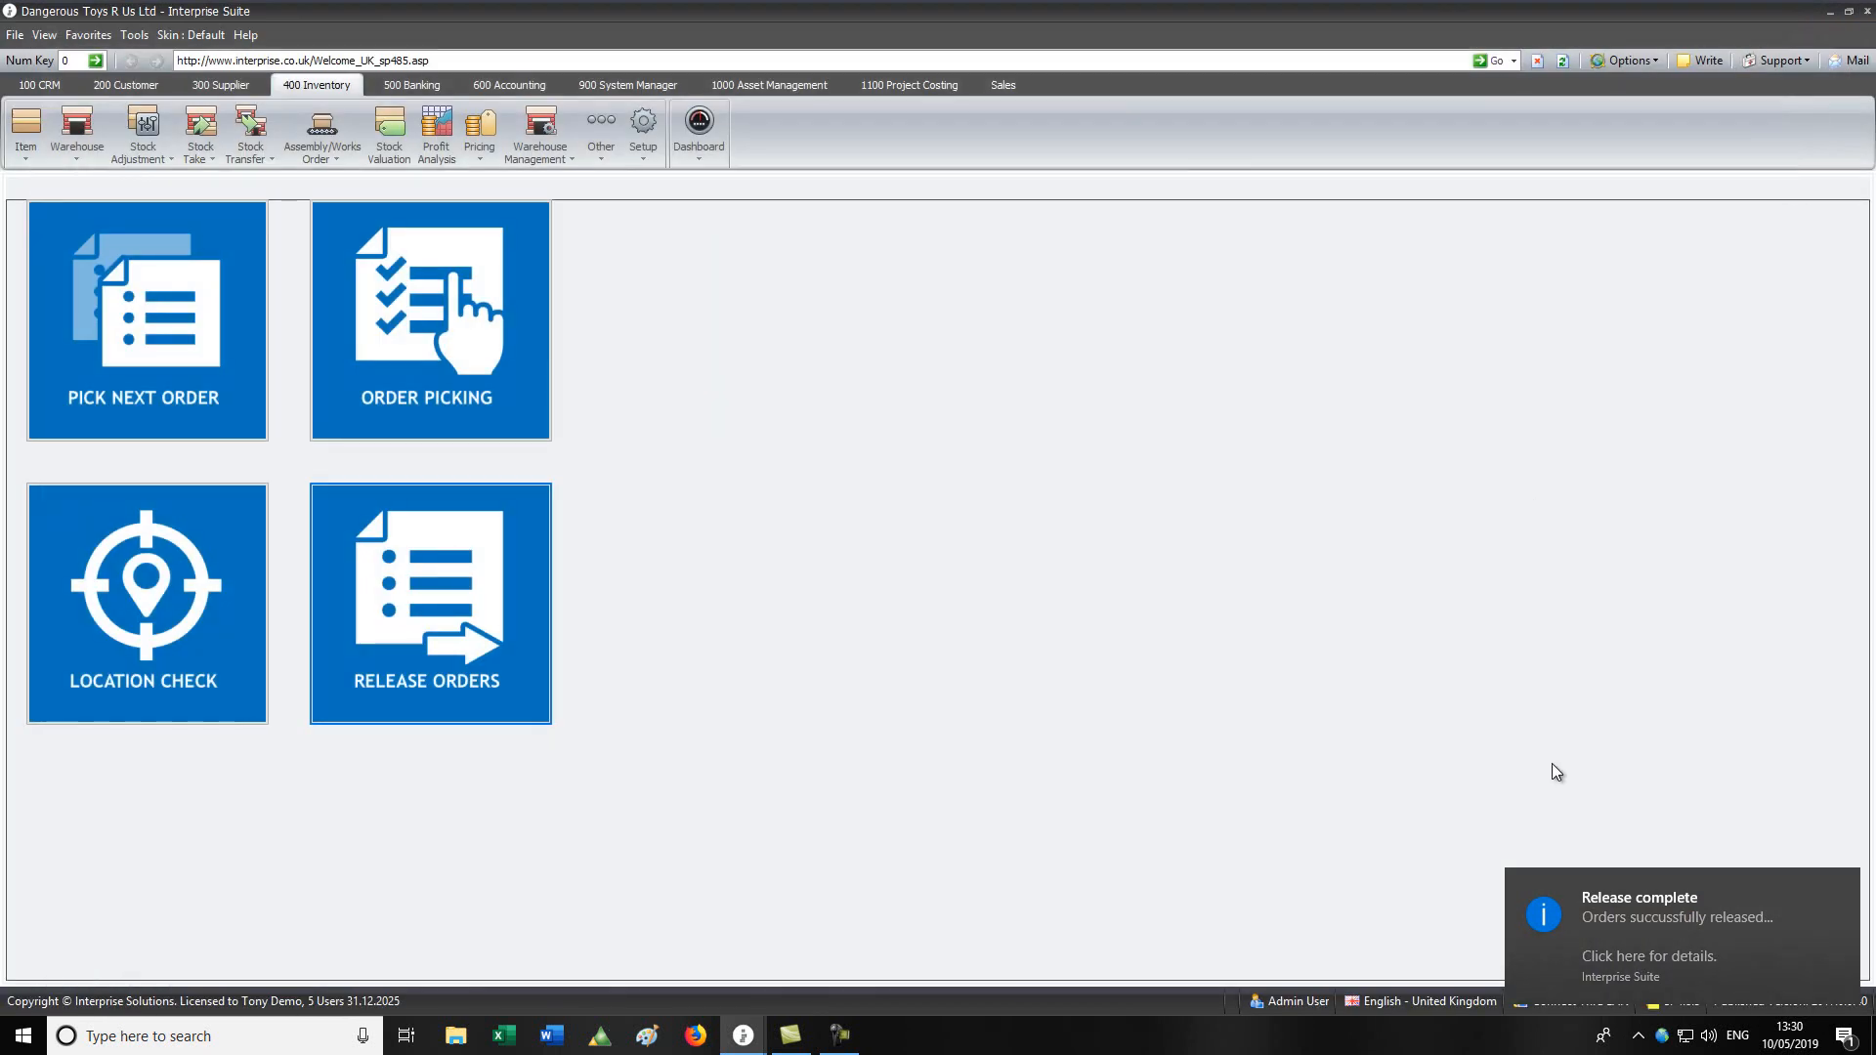
Step: Start a location check for location A1 and scan the 1GB RAM with code 456 and the 19" SVGA Colour Monitor with code 345
{"action": "left_click", "coordinate": [158, 610]}
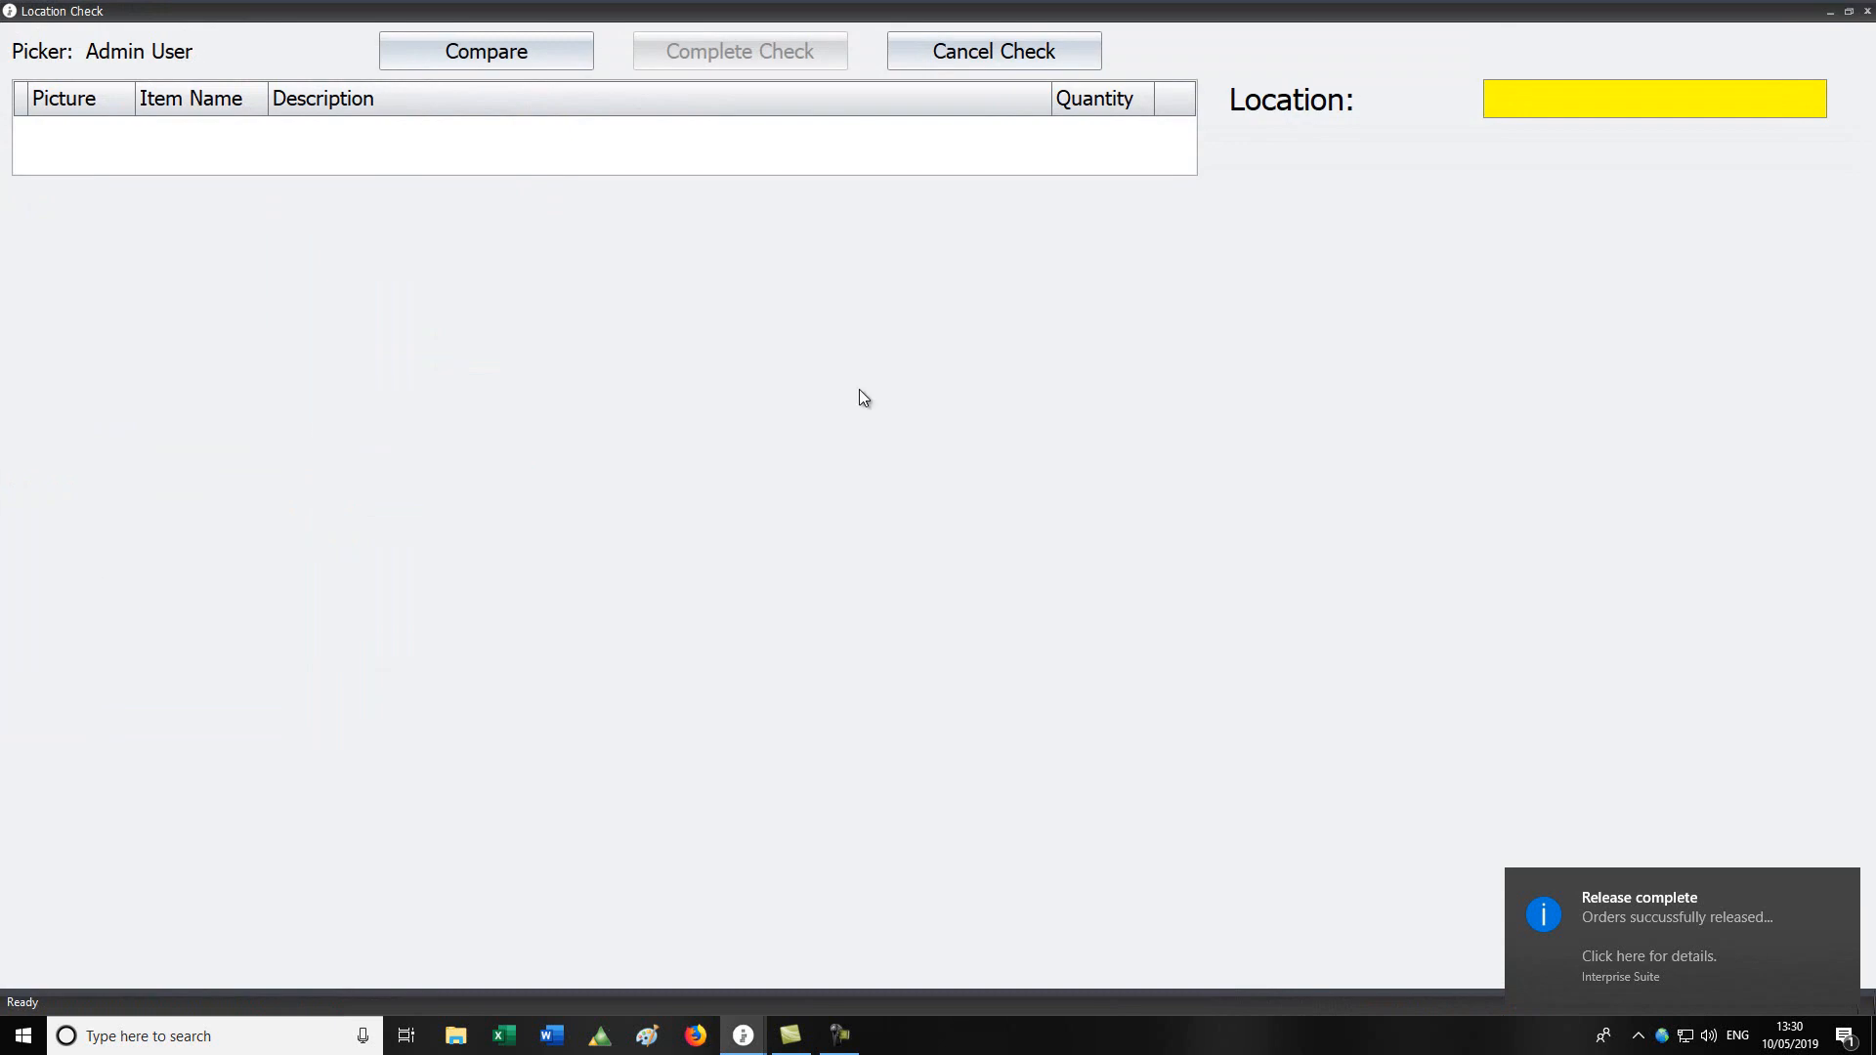
{"action": "type", "text": "A1"}
{"action": "key", "text": "Return"}
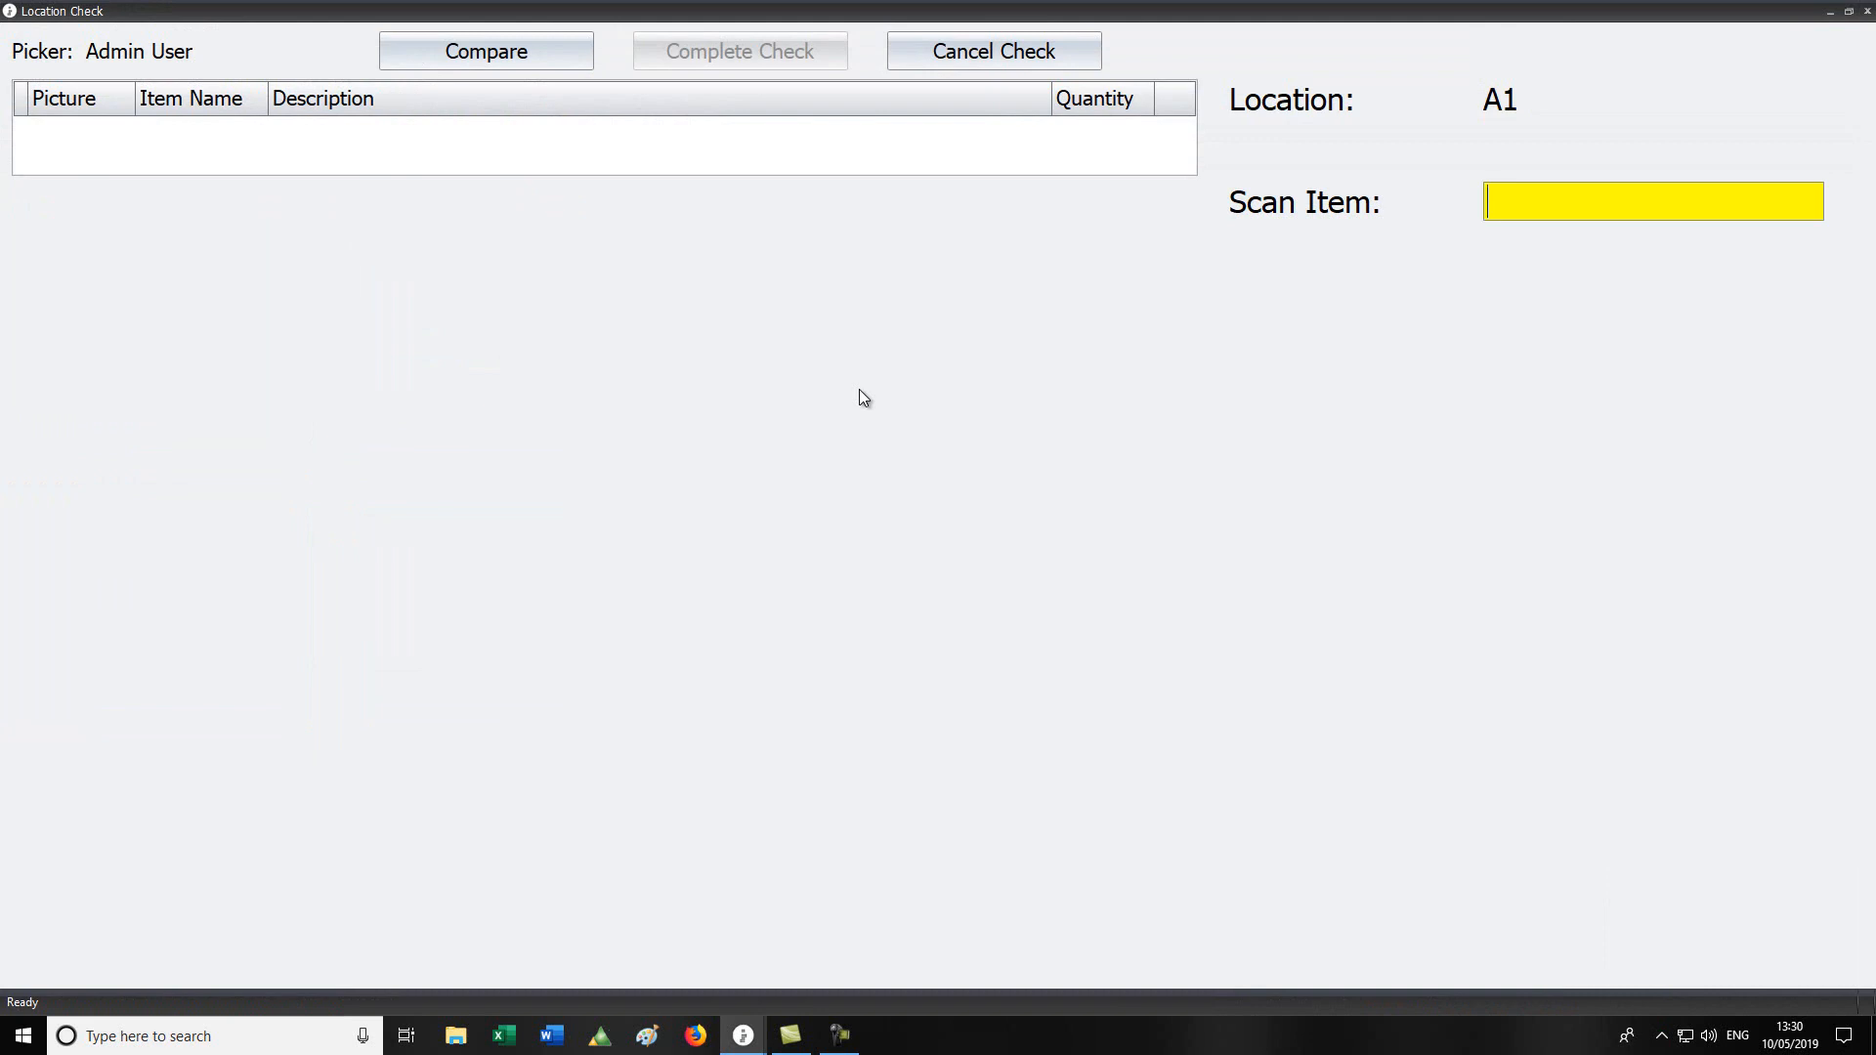
{"action": "type", "text": "456"}
{"action": "key", "text": "Return"}
{"action": "type", "text": "345"}
{"action": "key", "text": "Return"}
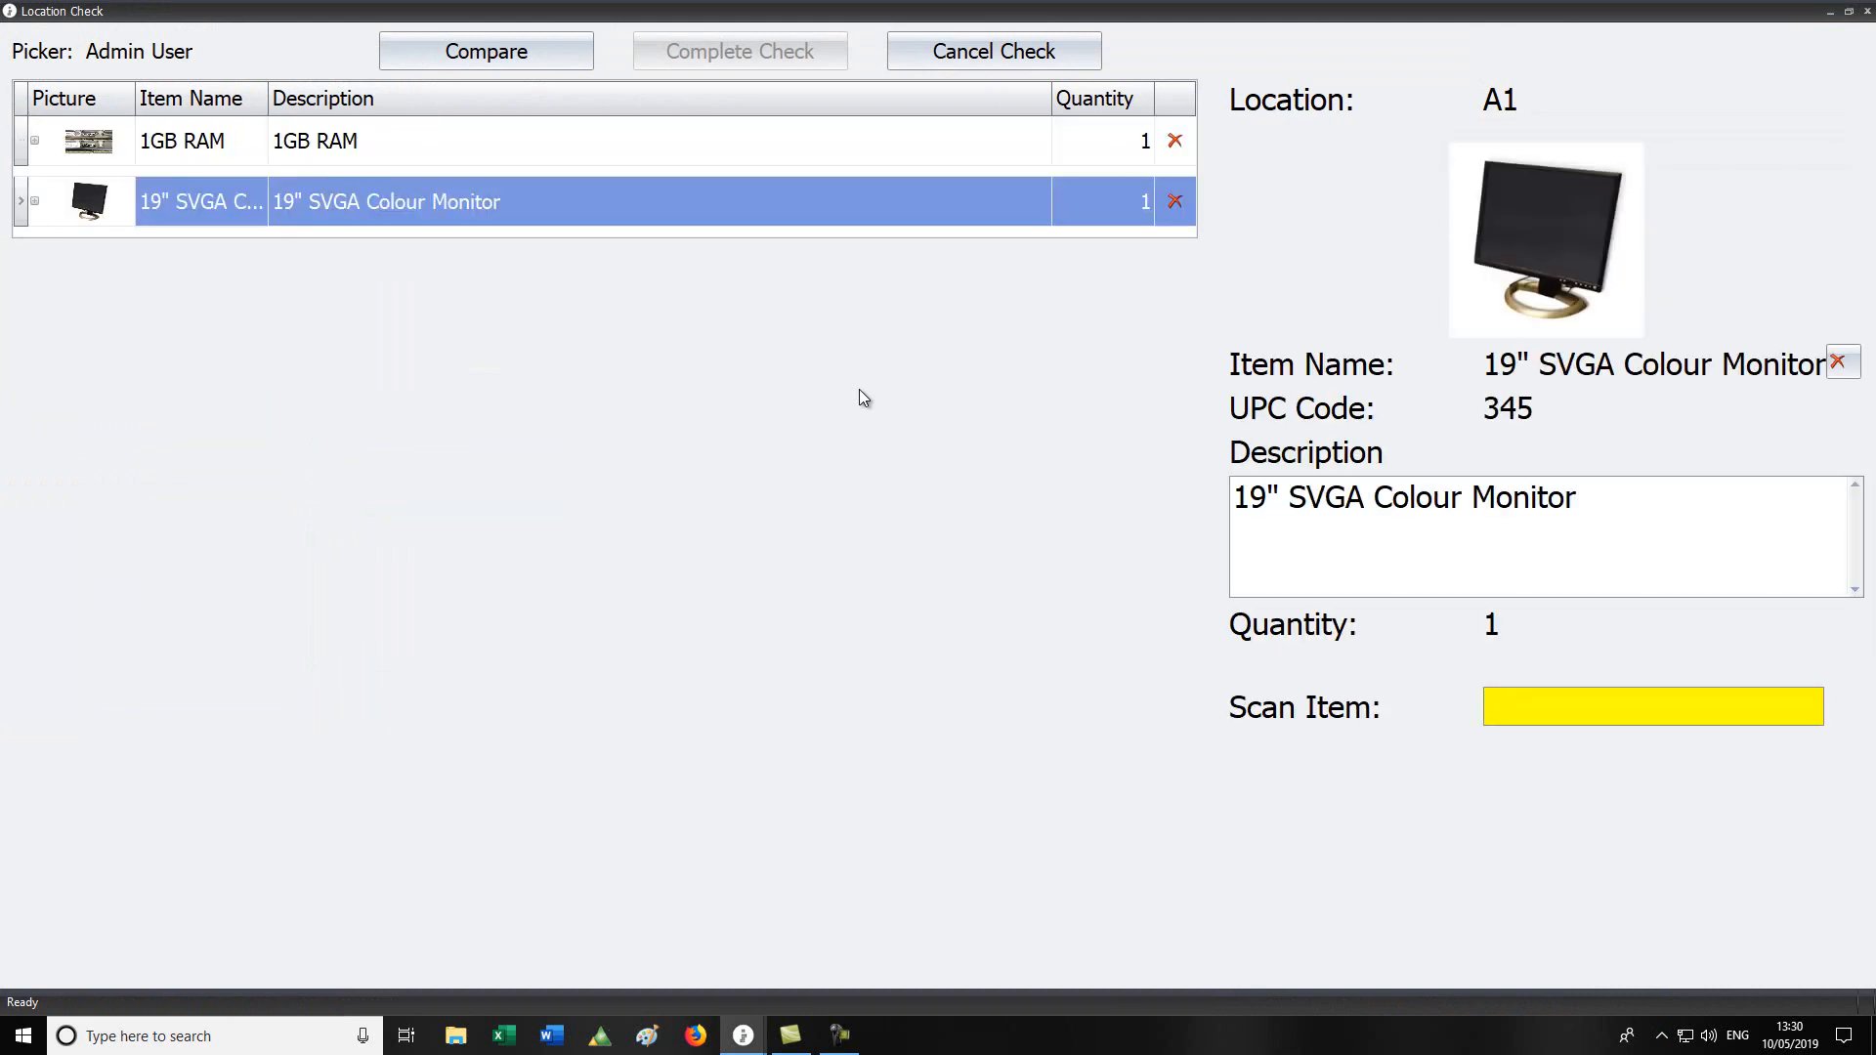
Step: Scan the 17" Wheels with code 234, the 20" SVGA Colour Monitor with code 20SVGA, and the 15" Wheels with code 123
{"action": "type", "text": "234"}
{"action": "key", "text": "Return"}
{"action": "type", "text": "20SVGA"}
{"action": "key", "text": "Return"}
{"action": "type", "text": "123"}
{"action": "key", "text": "Return"}
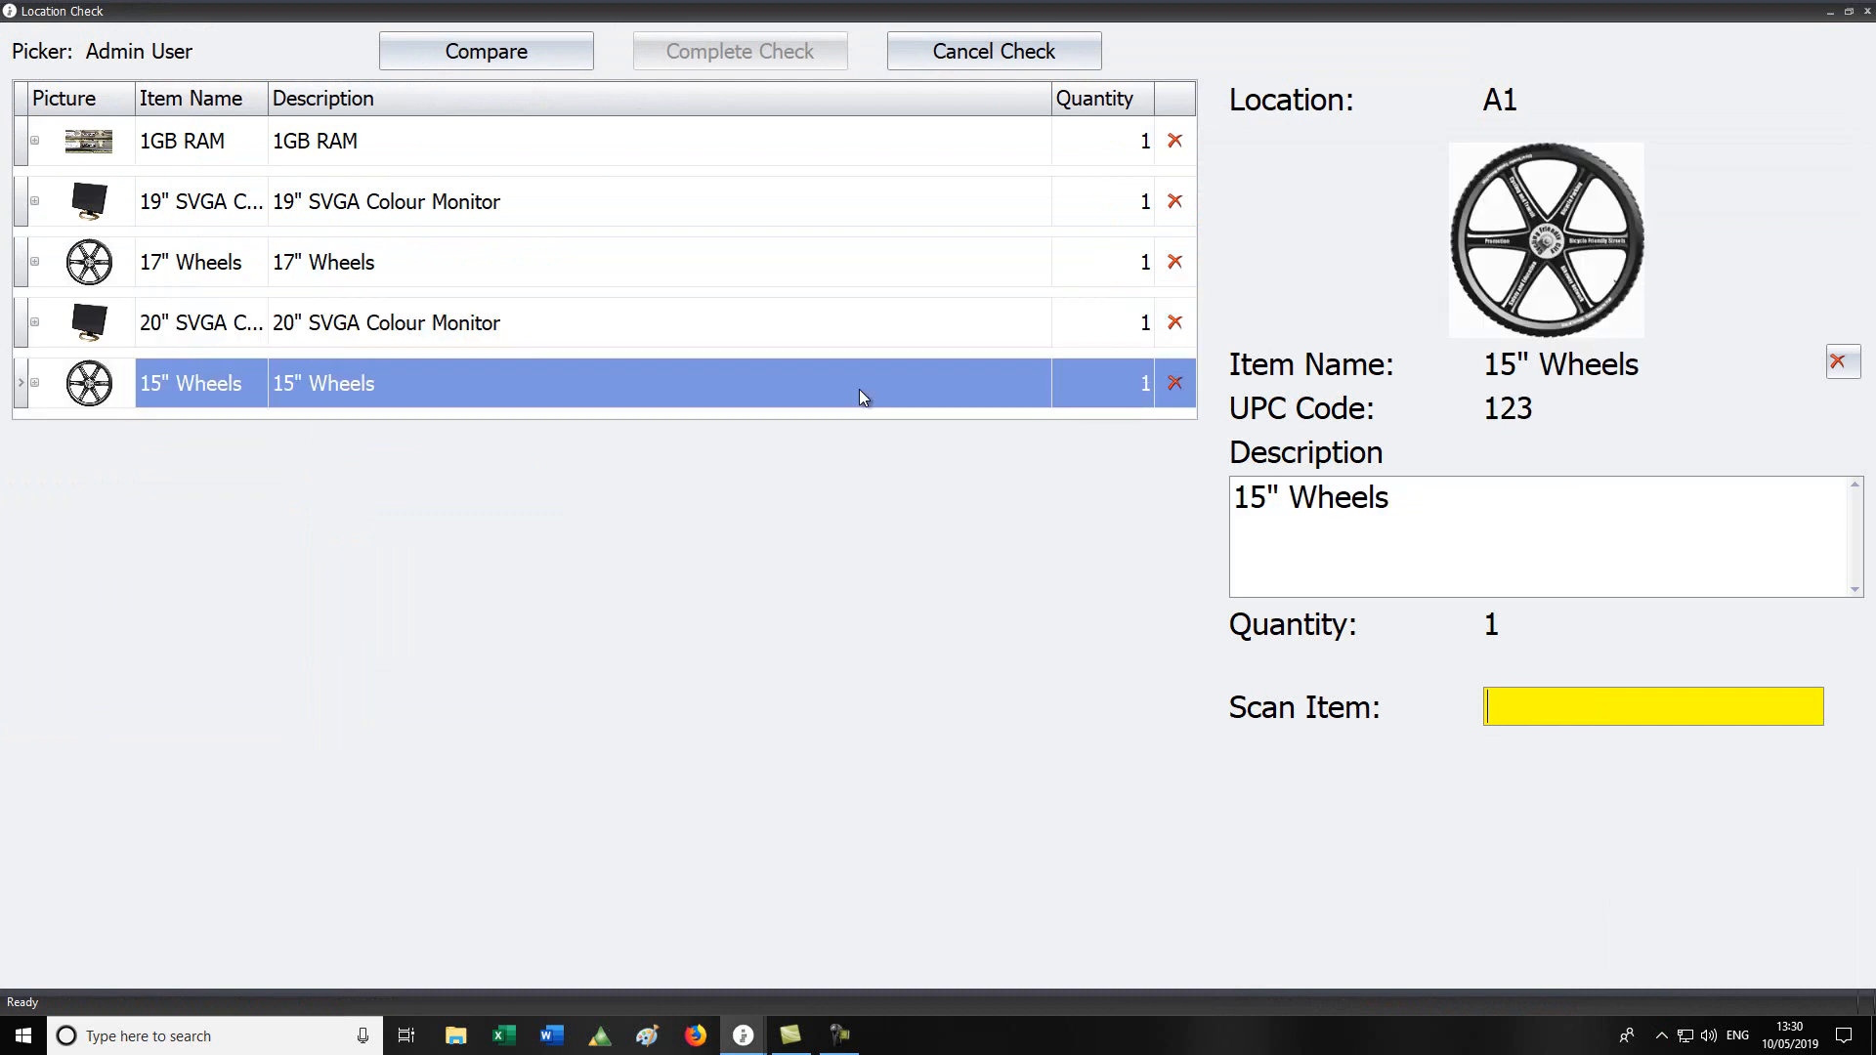
Step: Compare the scanned quantities at location A1 with the expected quantities, and cancel the location check
{"action": "left_click", "coordinate": [498, 53]}
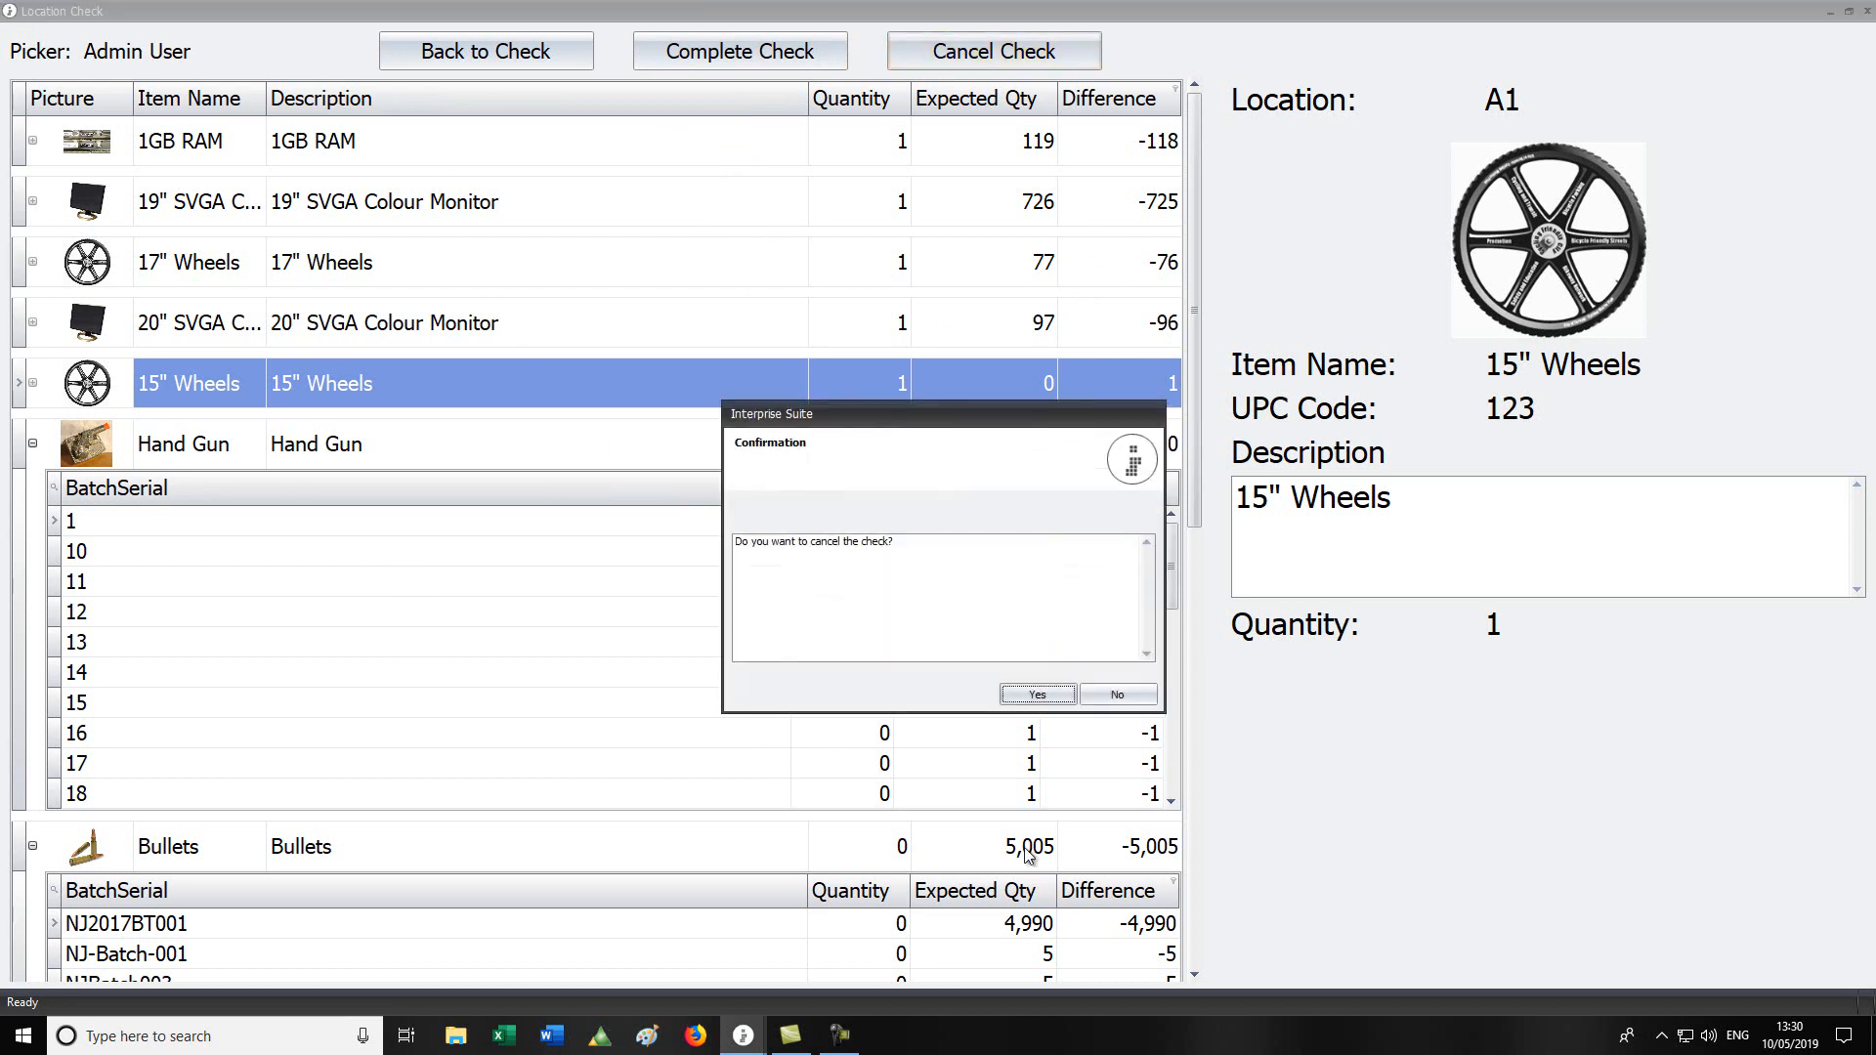
{"action": "left_click", "coordinate": [1047, 694]}
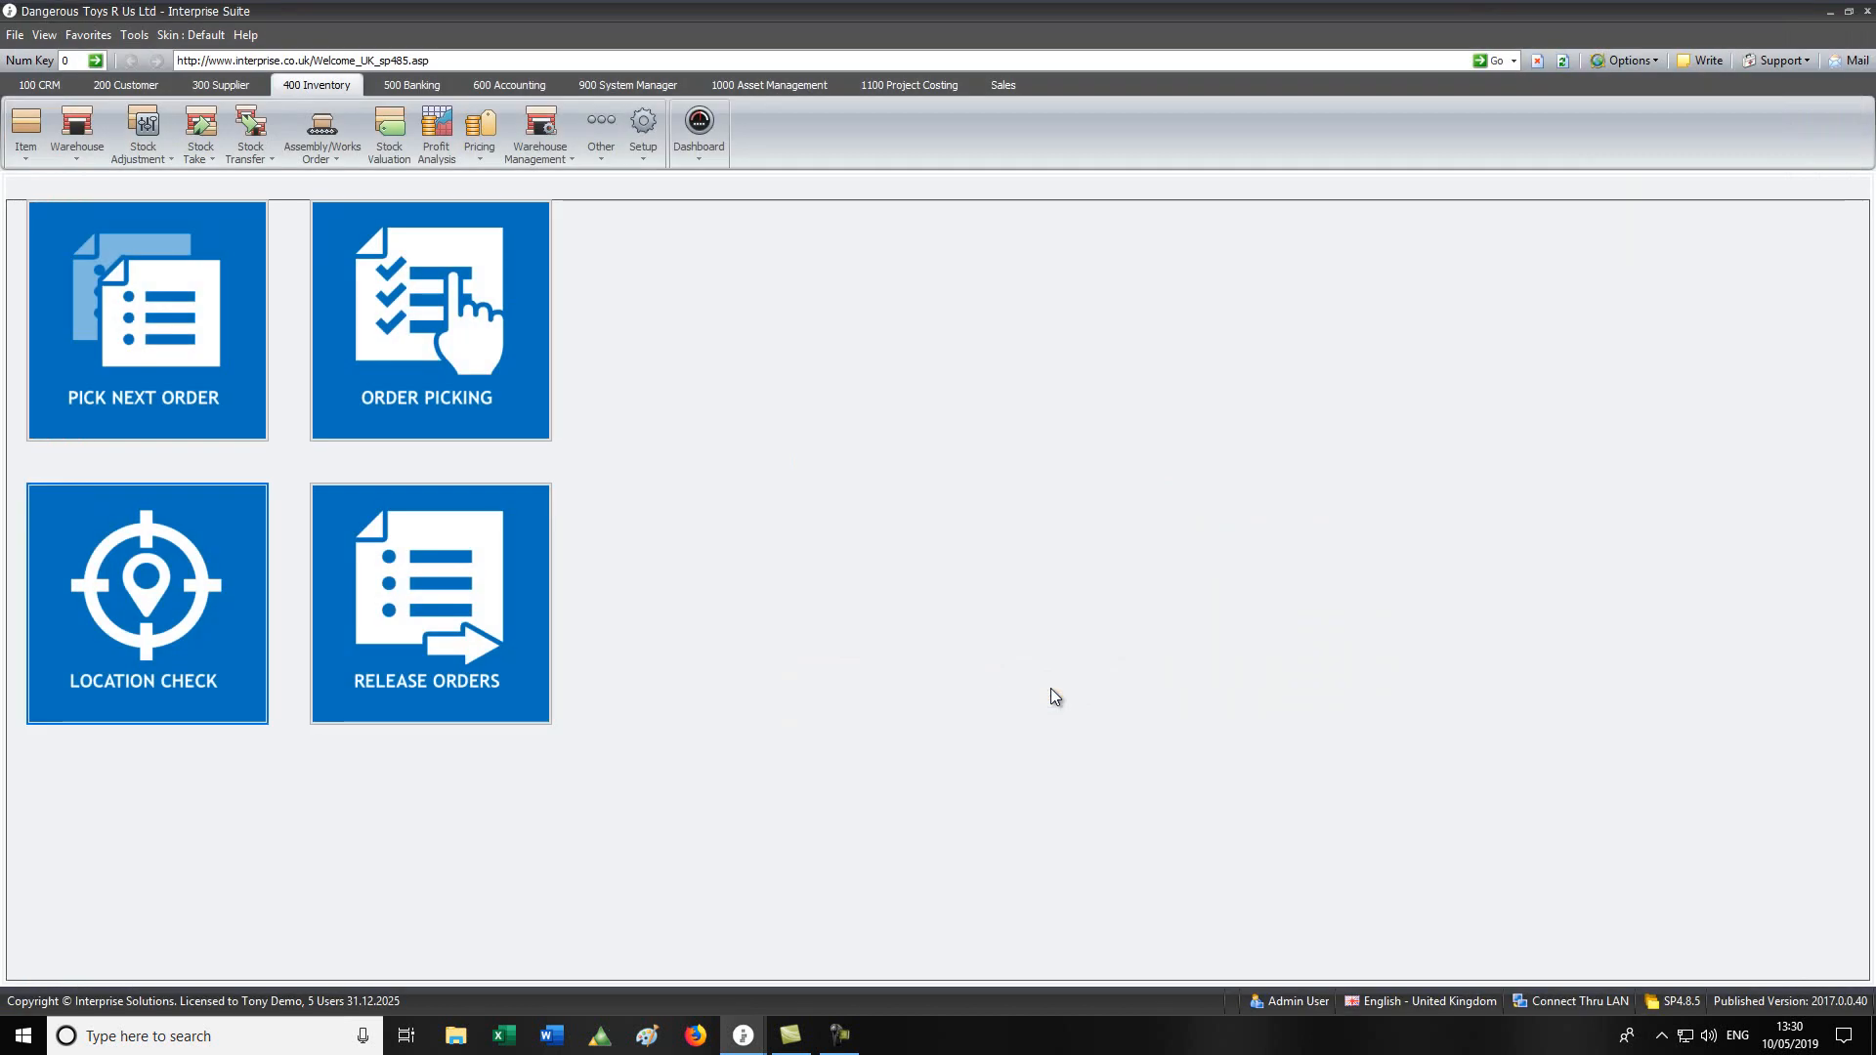